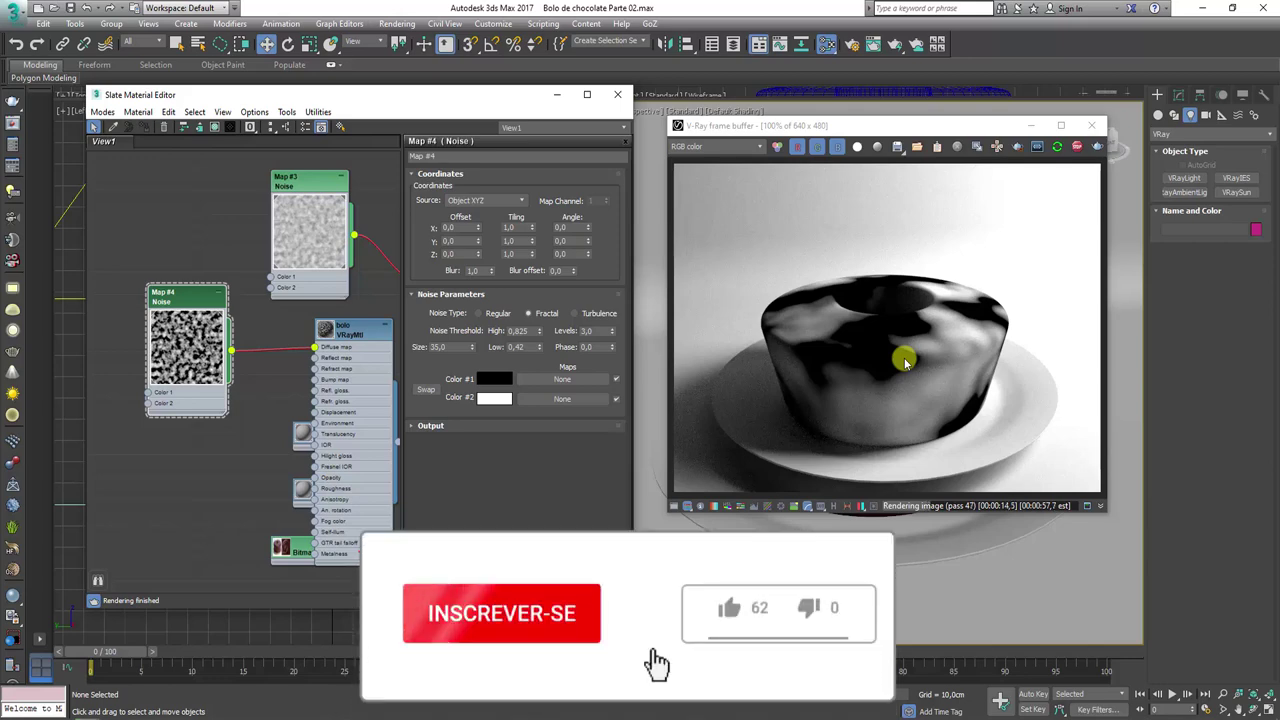
Switch Map #4's noise from Fractal to Regular with Size 20
left_click_drag(200, 305, 211, 306)
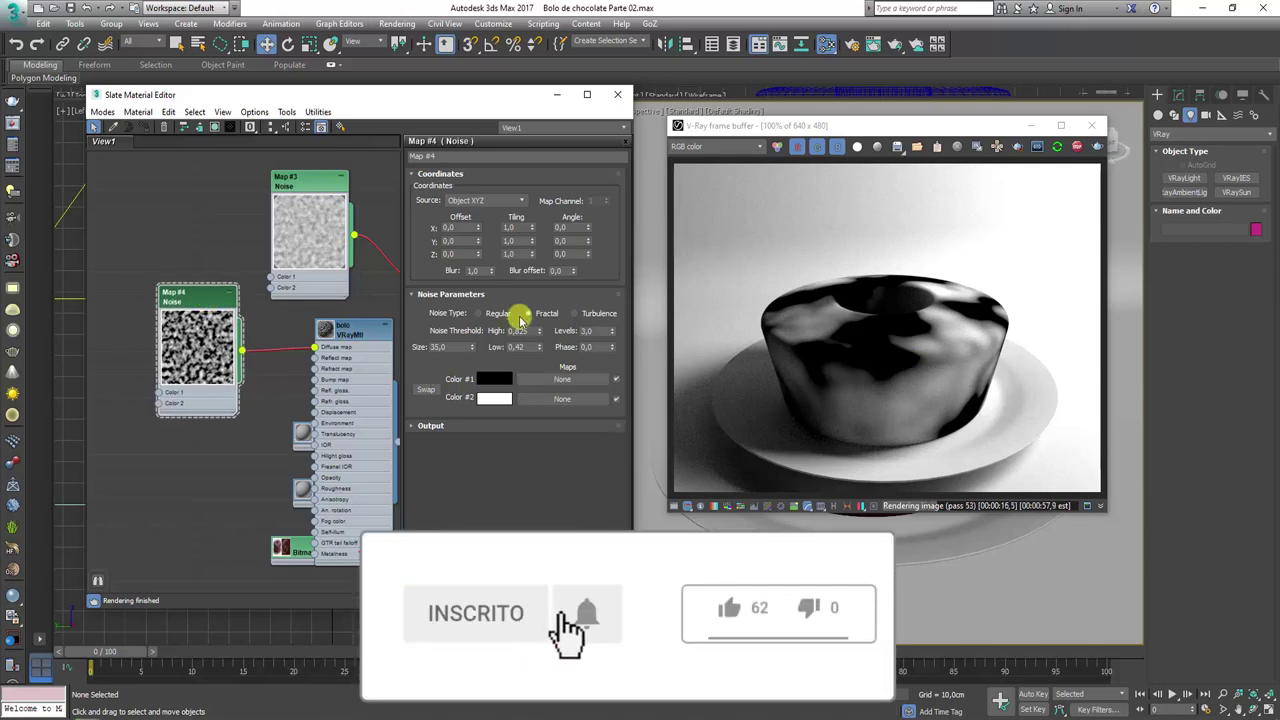
left_click(480, 313)
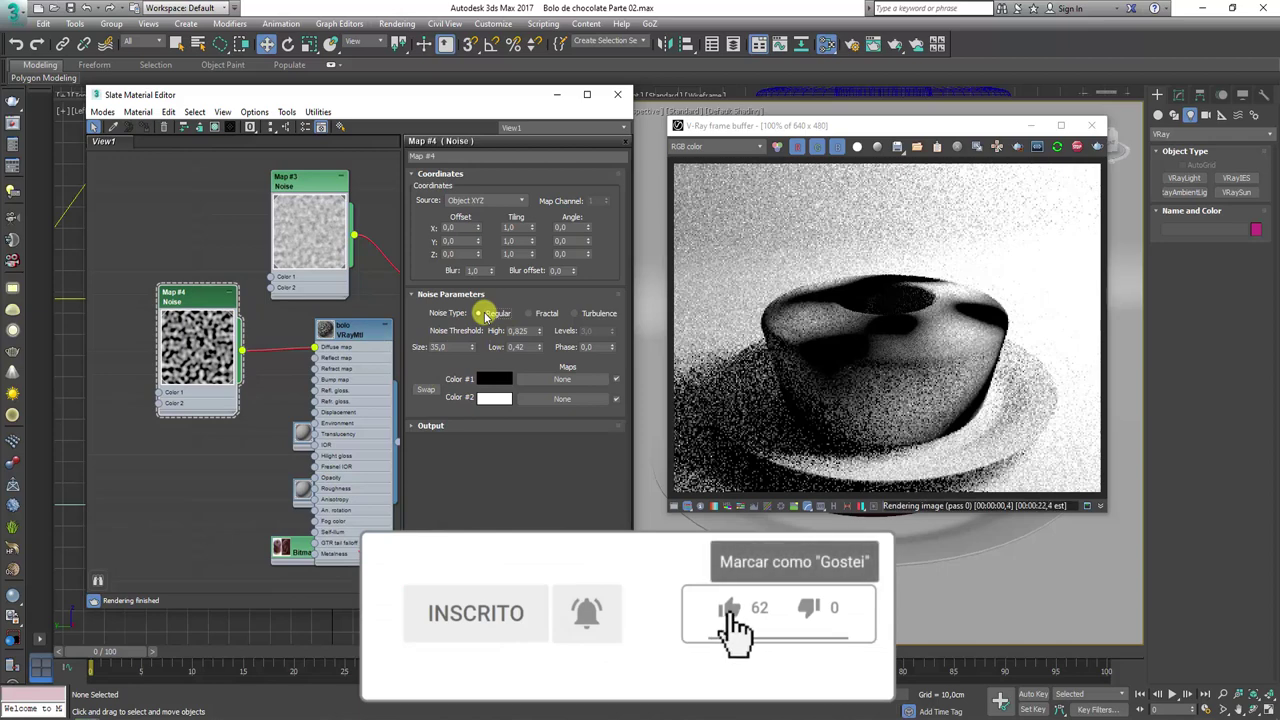
double_click(458, 346)
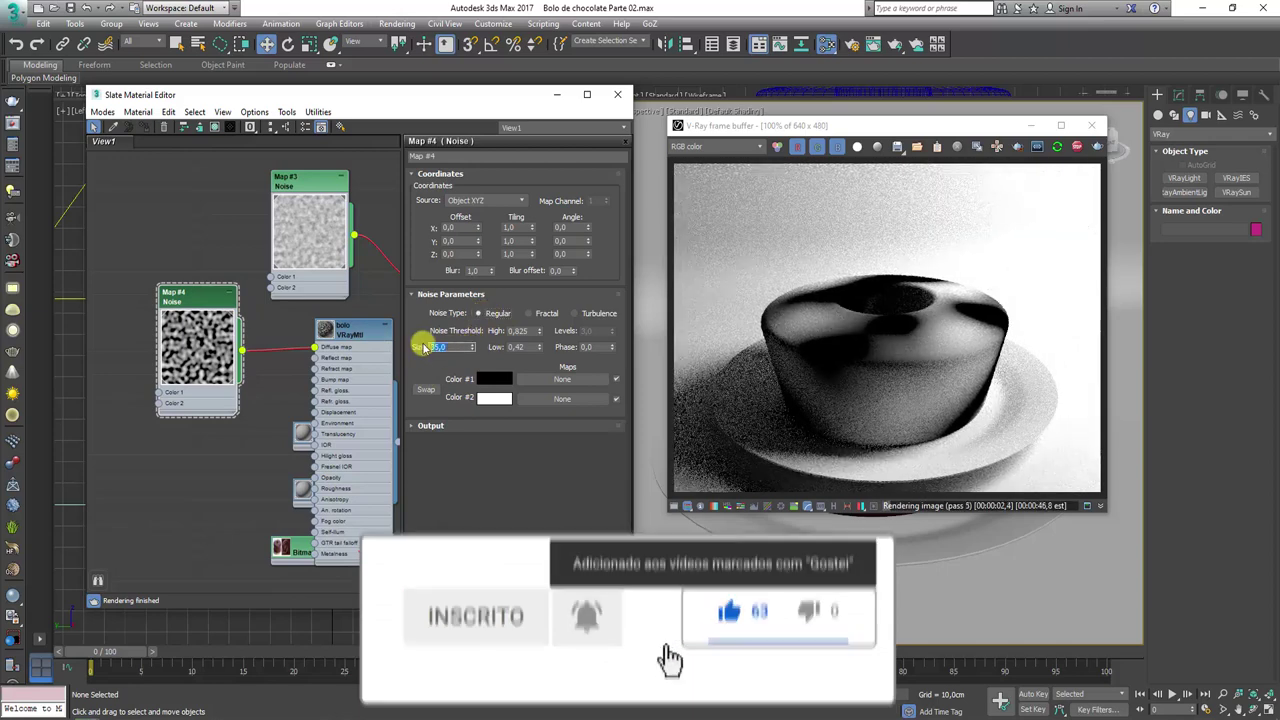
type("20")
key("Return")
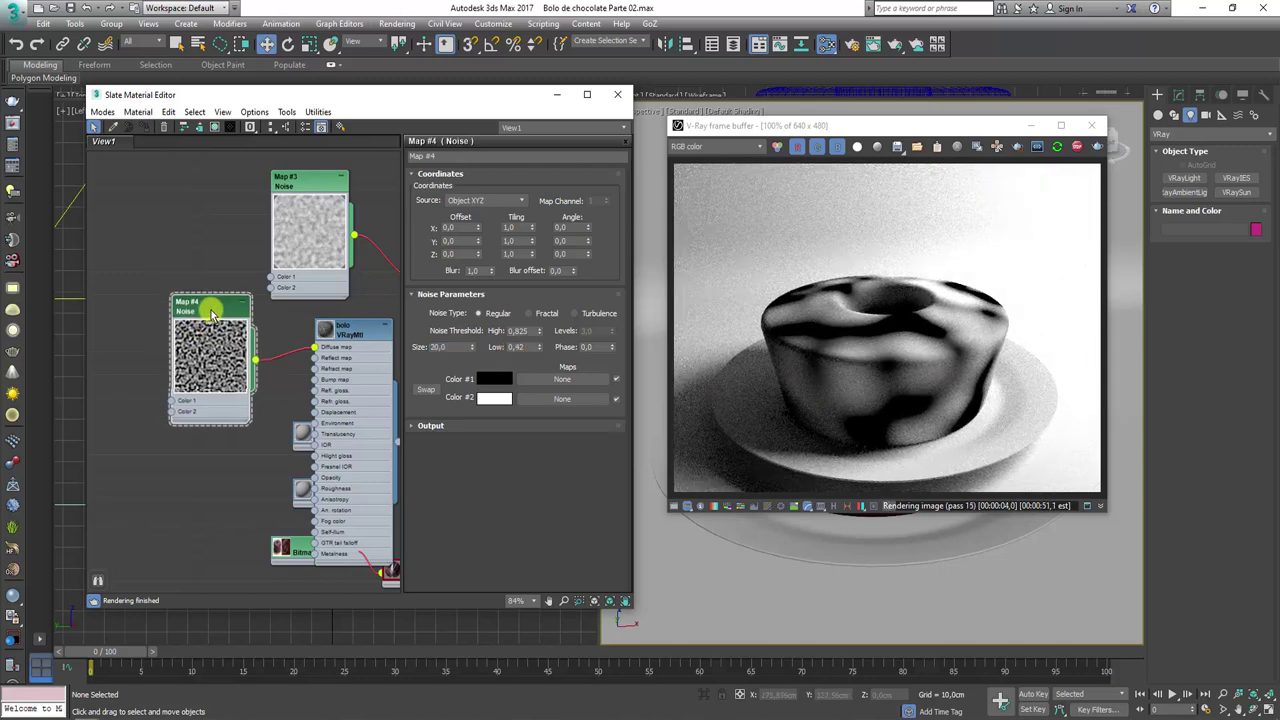
Clone Map #4 into a new Map #5 noise node and wire it into the cake VRayMtl
middle_click_drag(185, 325, 285, 325)
scroll(285, 325, "down", 1)
scroll(285, 325, "down", 2)
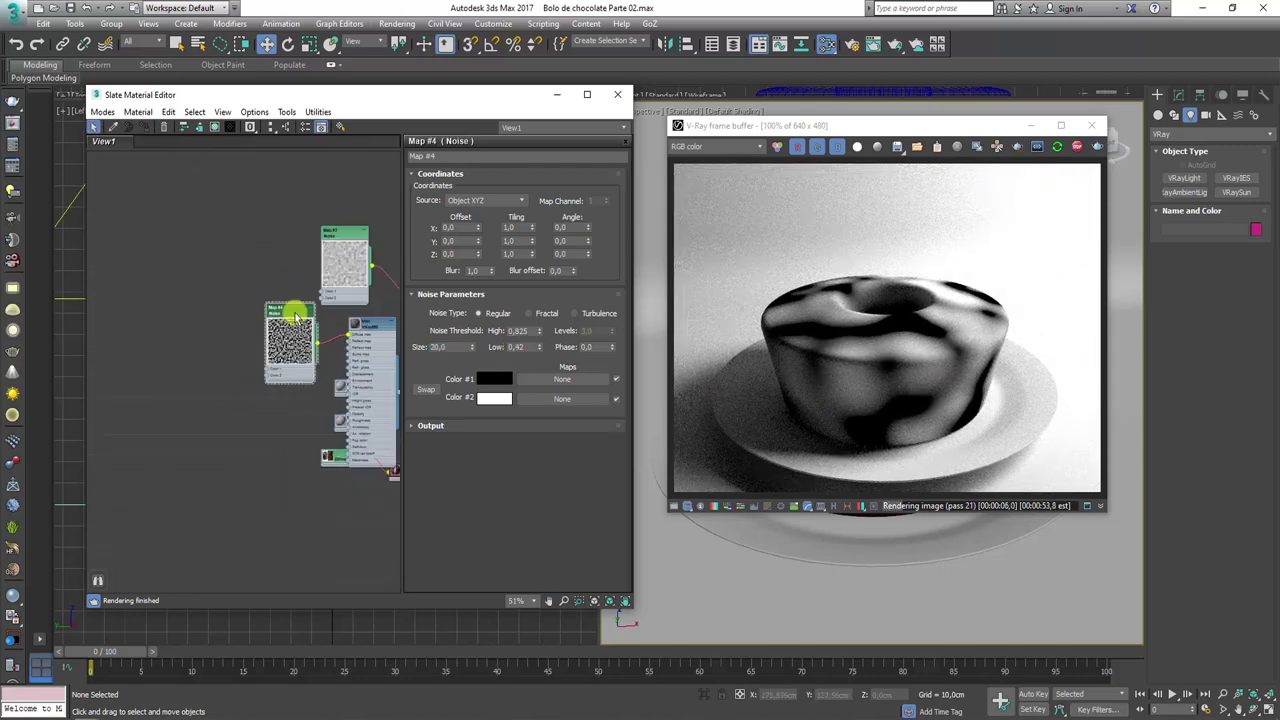
left_click_drag(286, 314, 215, 312, "shift")
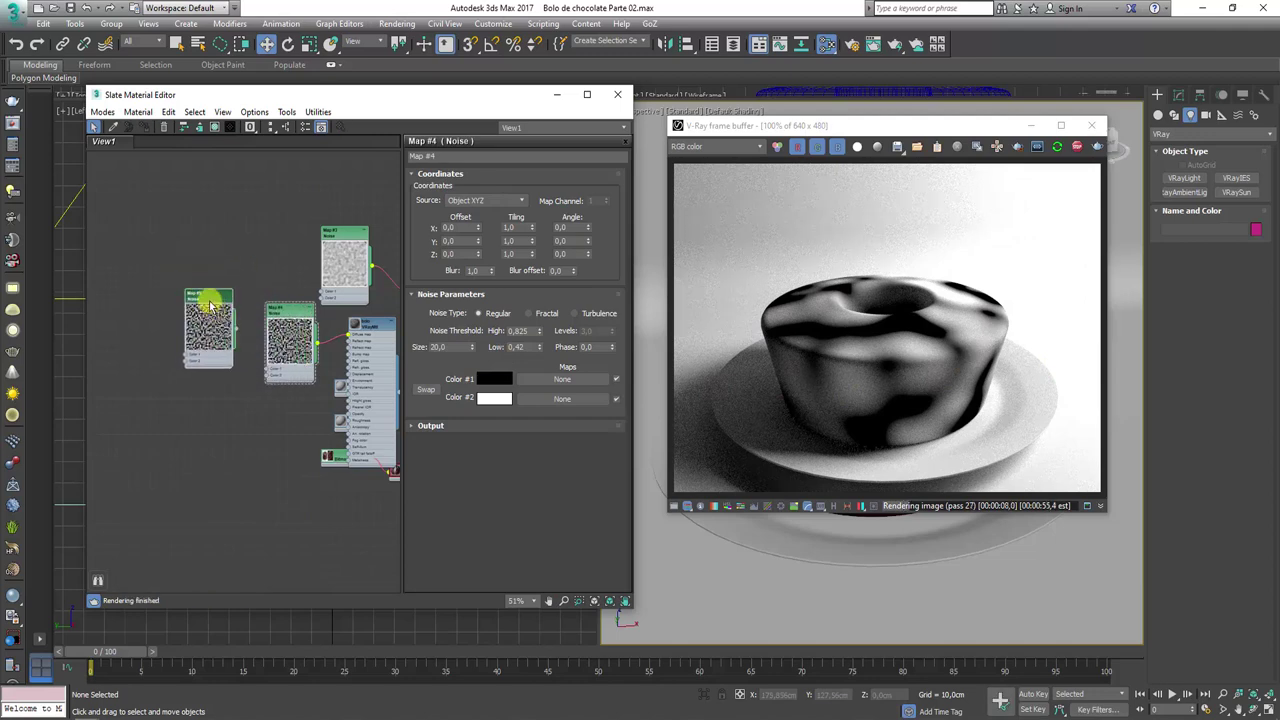
scroll(209, 303, "up", 3)
scroll(237, 343, "down", 1)
middle_click_drag(237, 343, 195, 389)
left_click_drag(195, 357, 340, 360)
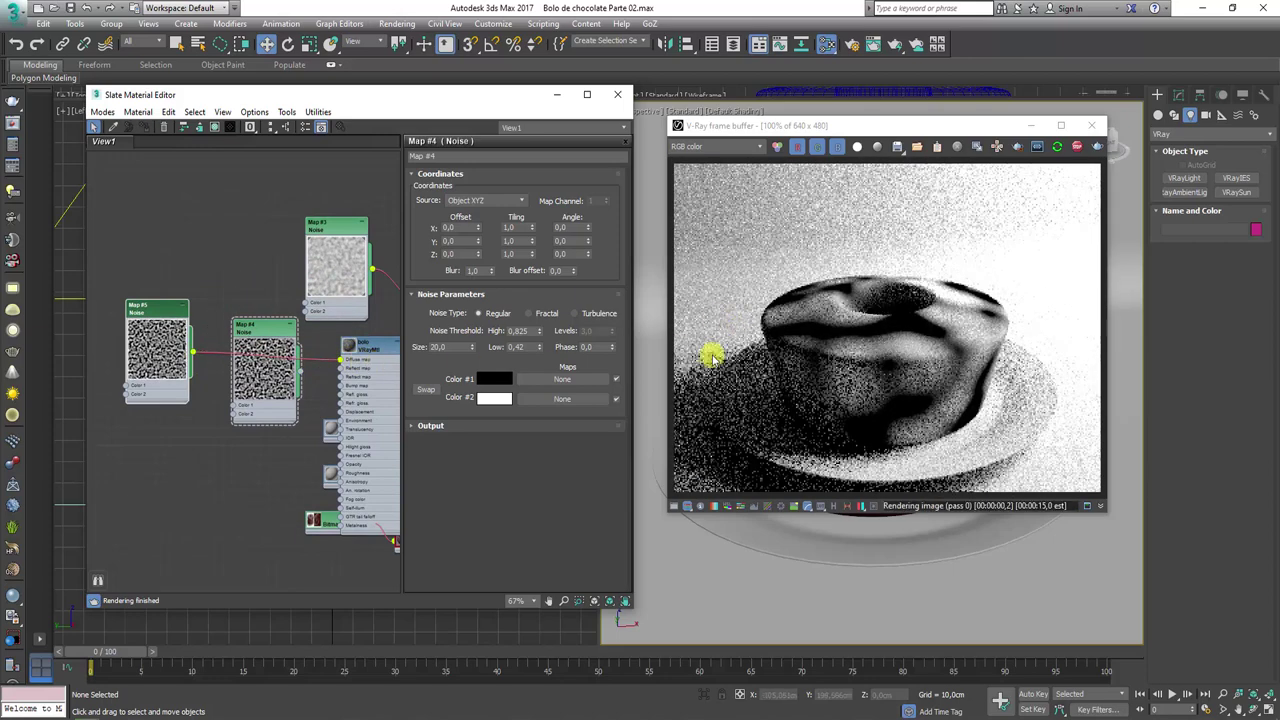
Set Map #5's noise to Fractal with Size 2
left_click_drag(155, 307, 154, 233)
double_click(154, 233)
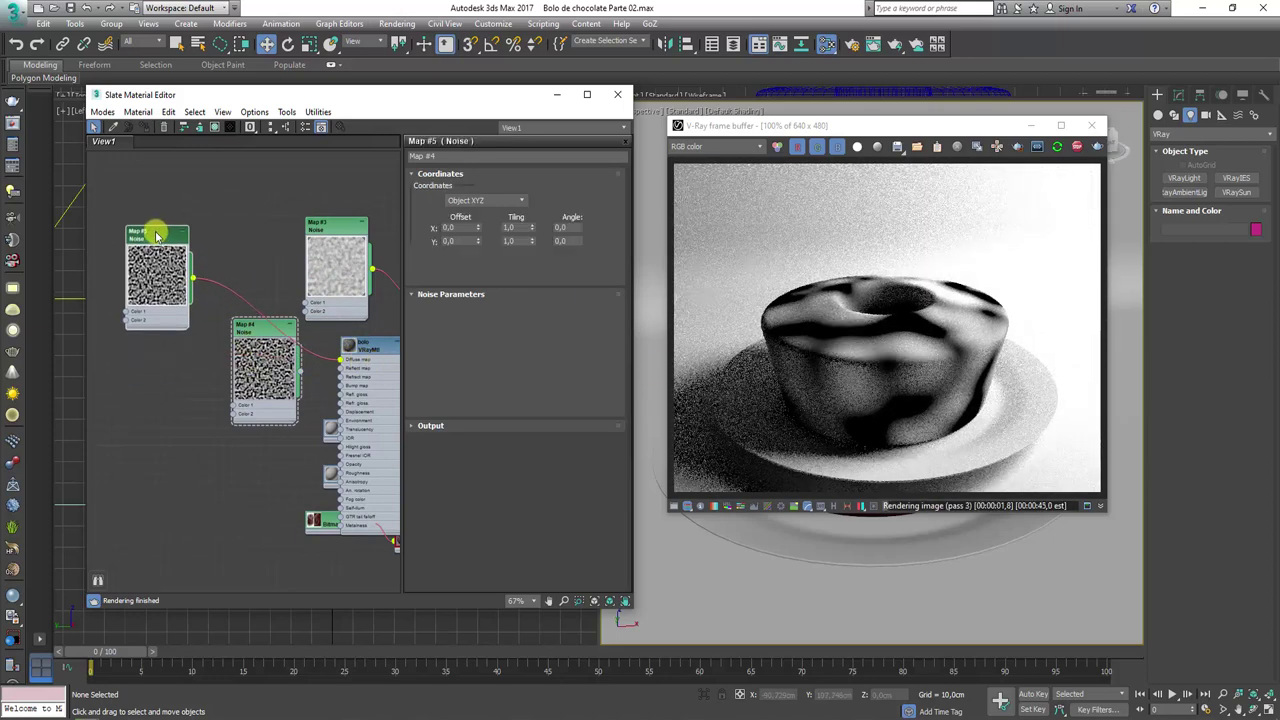
left_click(530, 314)
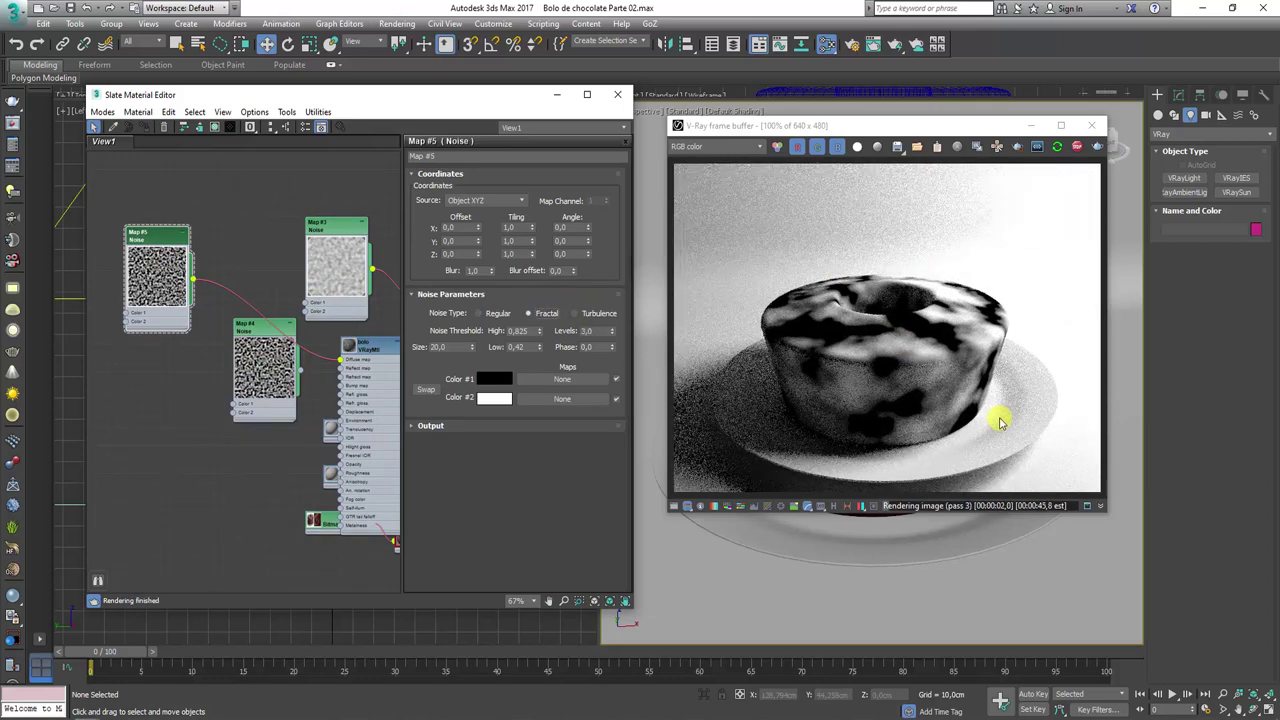
left_click_drag(452, 347, 398, 347)
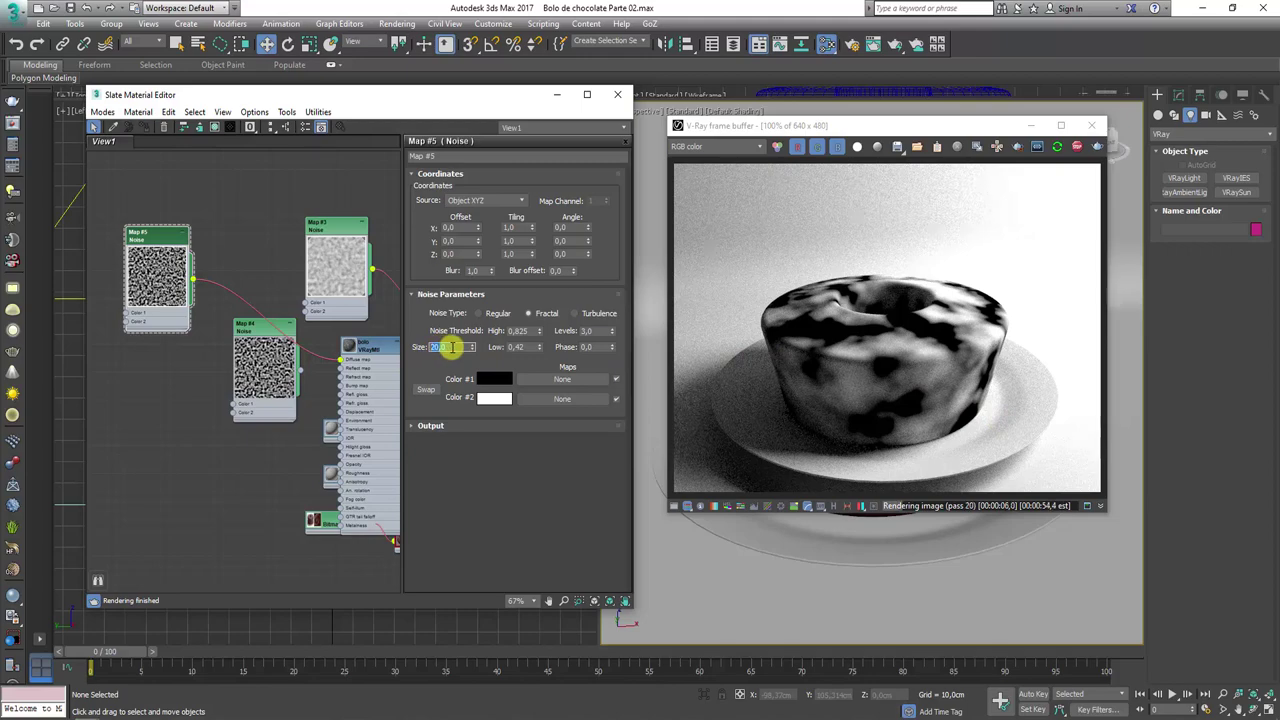
type("2")
key("Return")
Check the finer speckle in the render, then clone Map #5 into a new Map #6 node
left_click(912, 372)
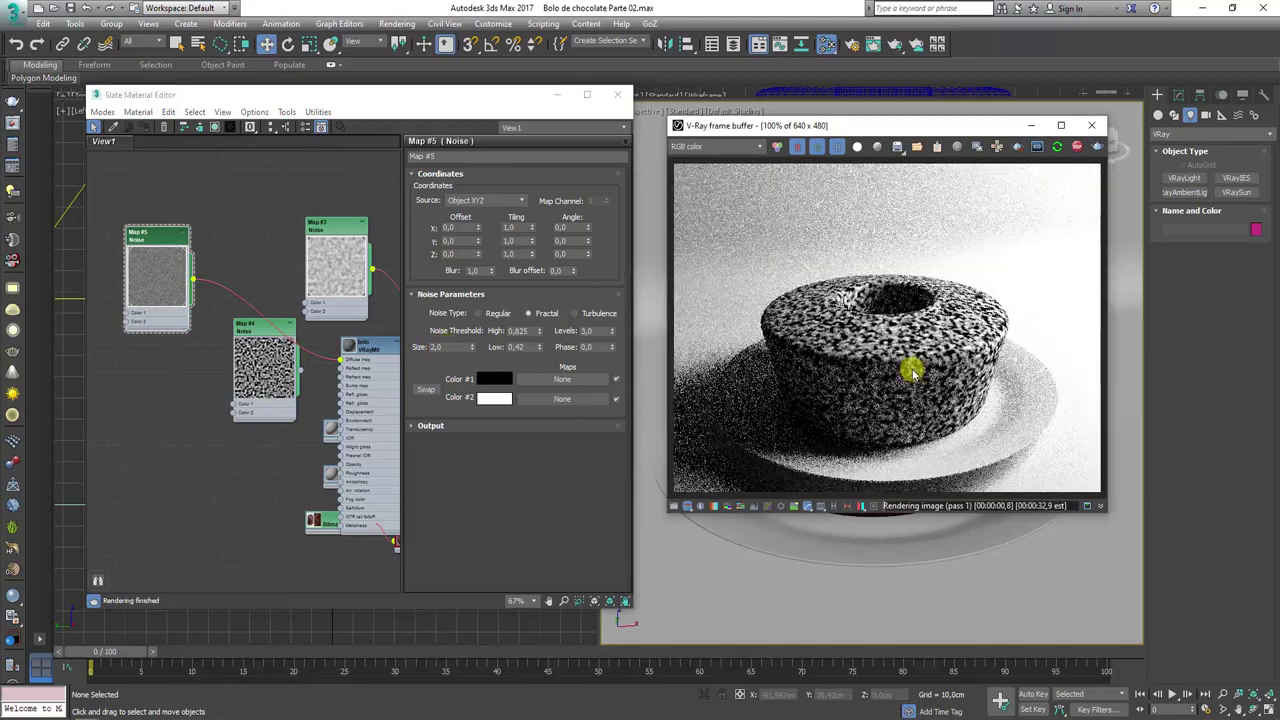
scroll(912, 372, "up", 2)
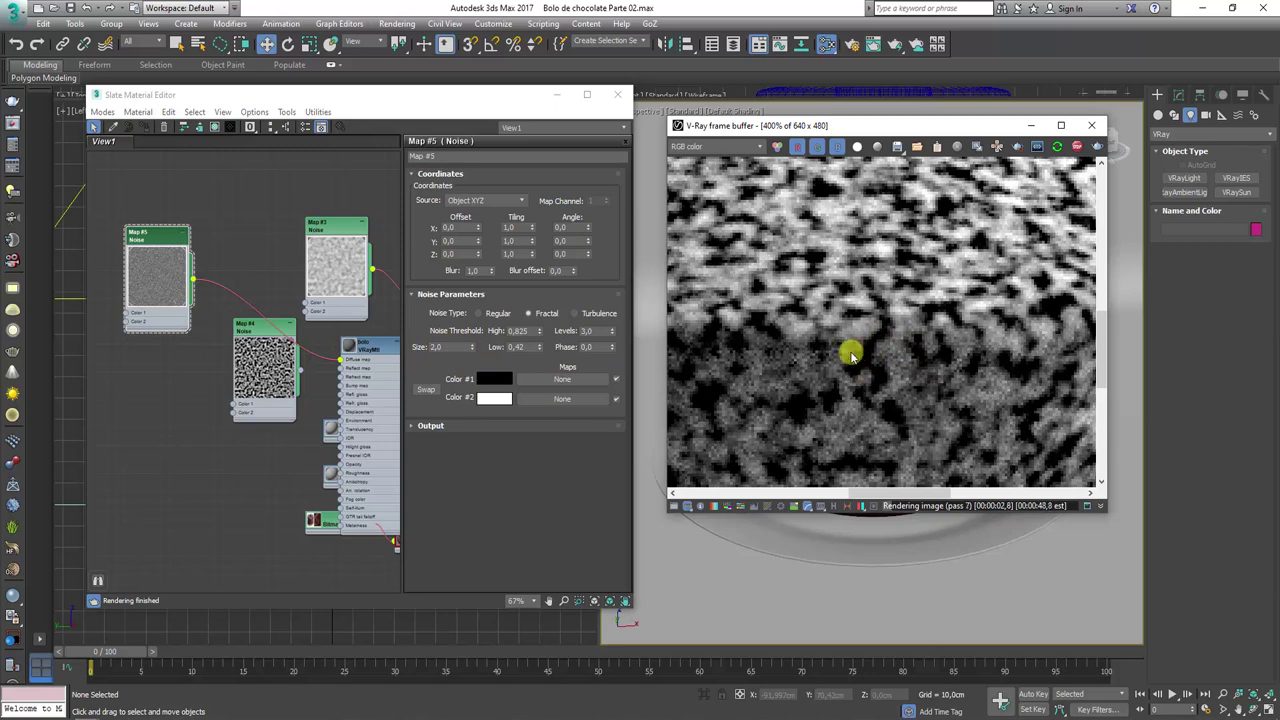
scroll(871, 357, "down", 1)
scroll(871, 357, "down", 1)
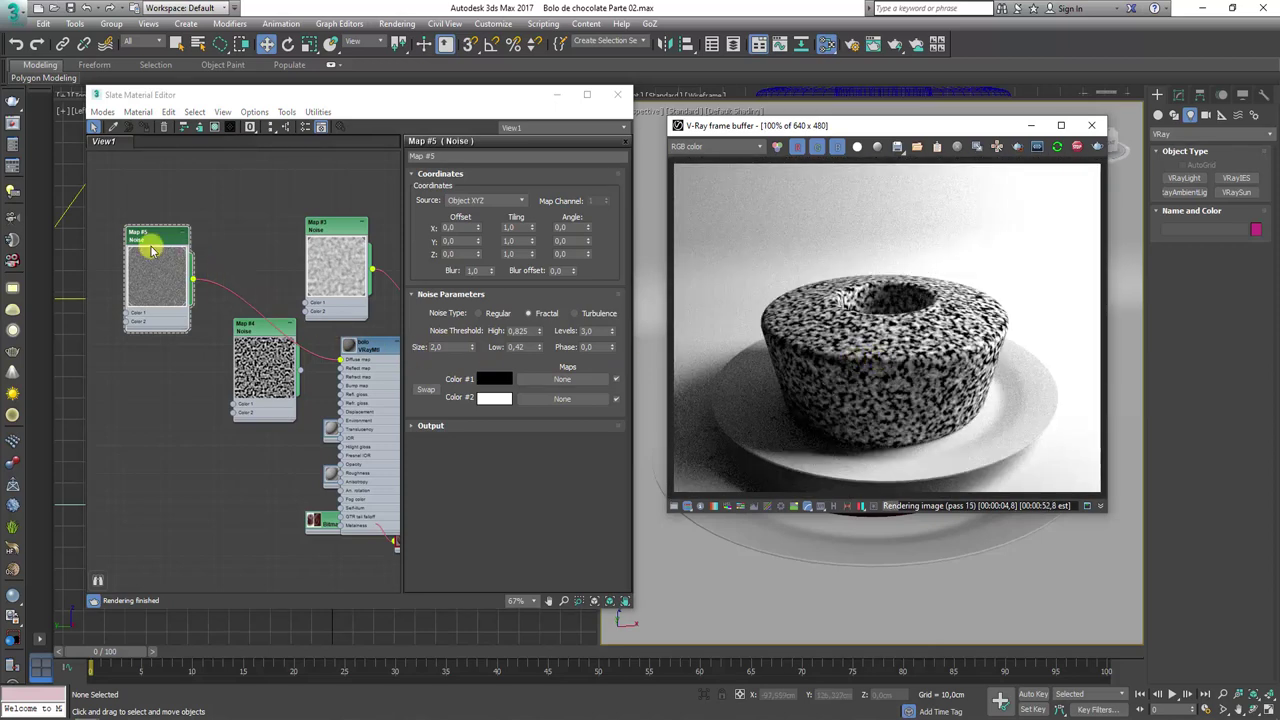
mouse_move(152, 250)
left_mouse_down()
mouse_move(143, 202)
mouse_move(136, 342)
mouse_move(338, 357)
left_mouse_up()
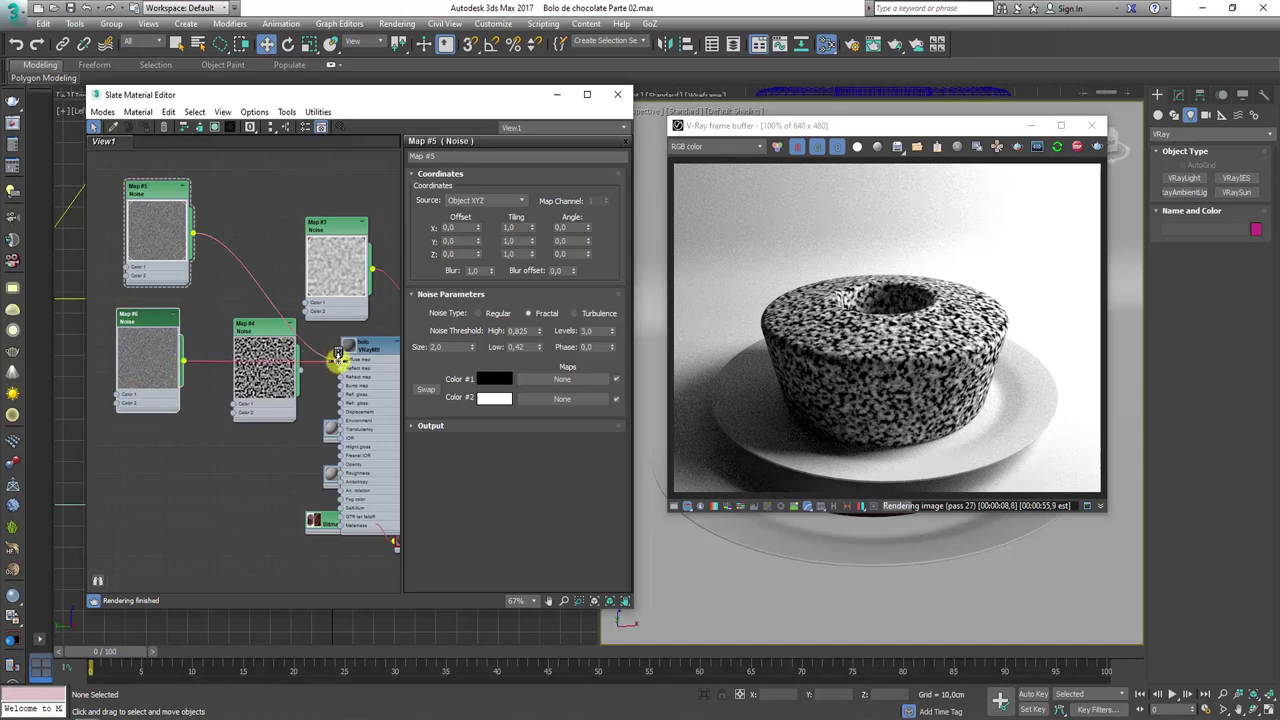
Set Map #6's noise Size to 0,5
left_click(148, 325)
double_click(452, 347)
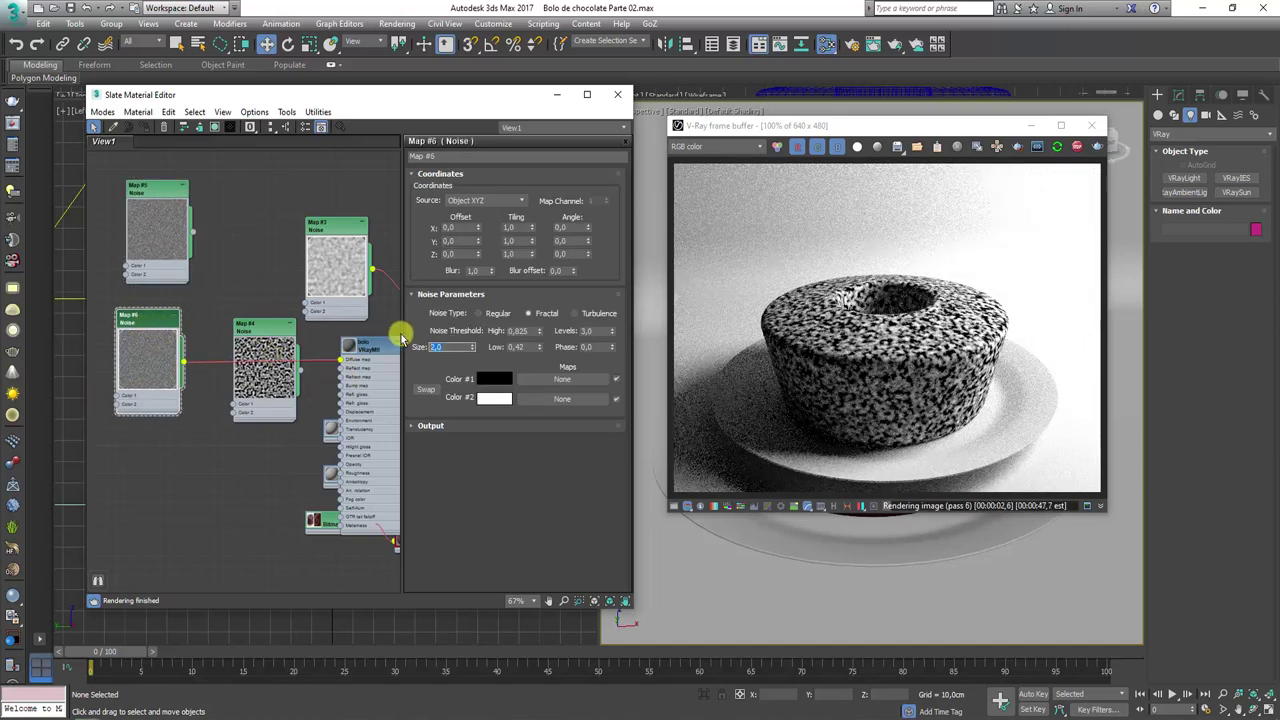
type("0,5")
key("Return")
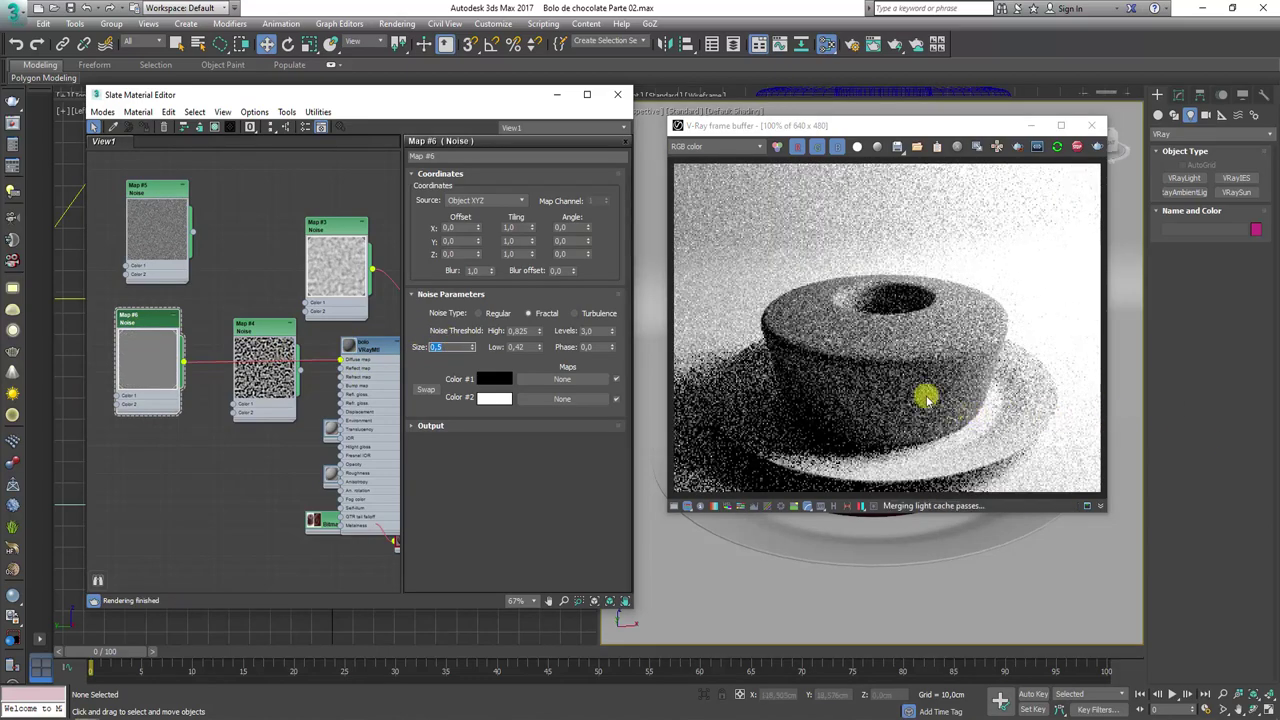
scroll(905, 380, "up", 2)
scroll(893, 370, "down", 2)
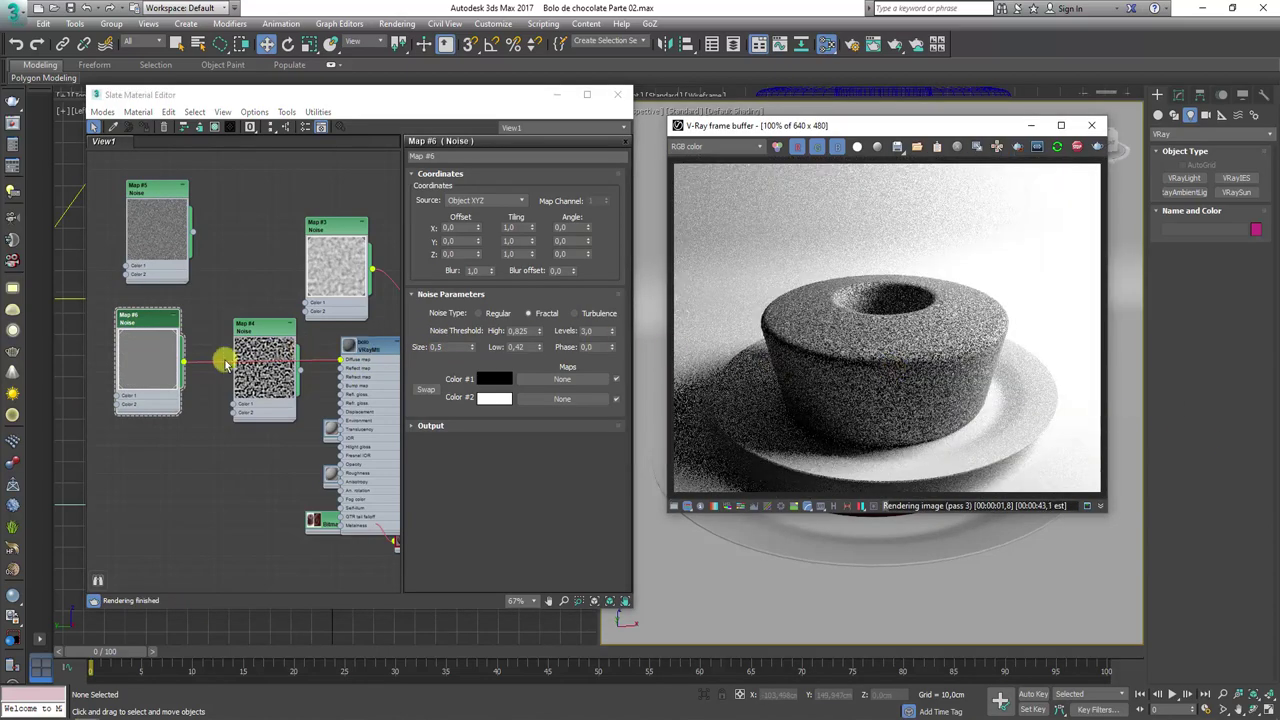
Wire Map #4 to the cake's Diffuse map, Map #5 to its Color 1 and Map #6 to Color 2
left_click_drag(151, 326, 190, 403)
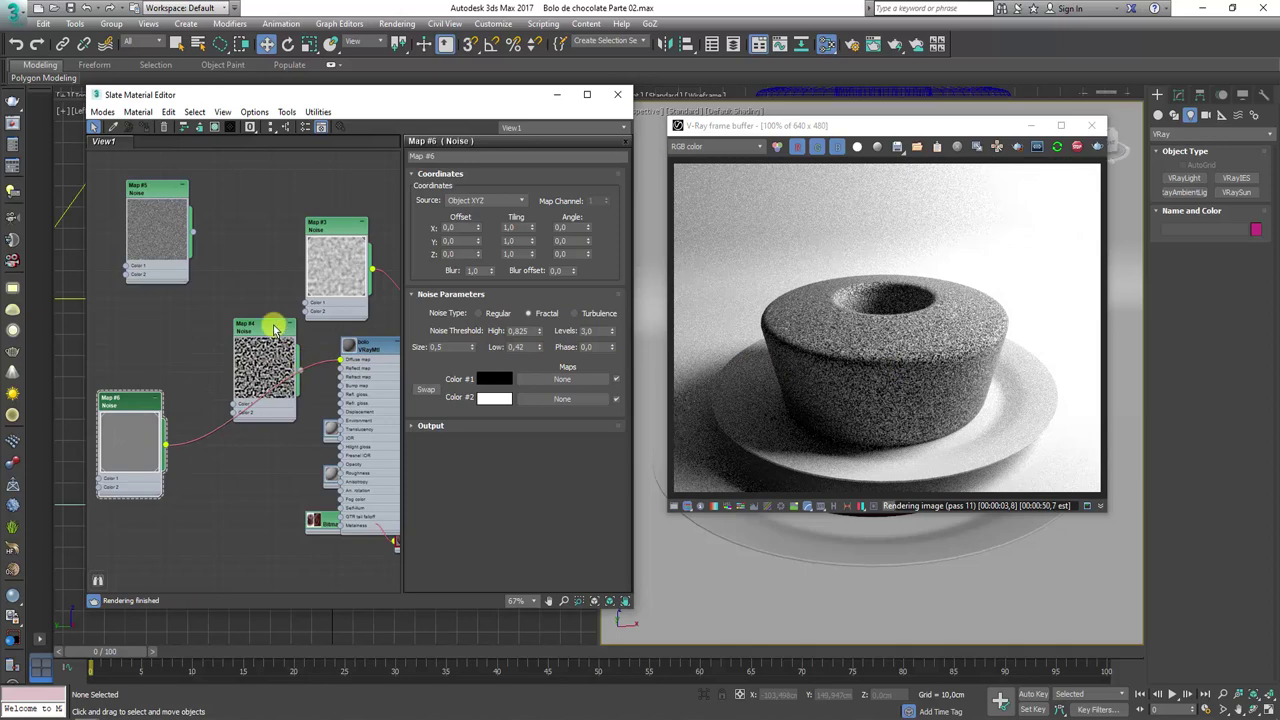
mouse_move(274, 329)
left_mouse_down()
mouse_move(257, 342)
mouse_move(333, 370)
mouse_move(341, 359)
left_mouse_up()
left_click_drag(214, 320, 259, 347)
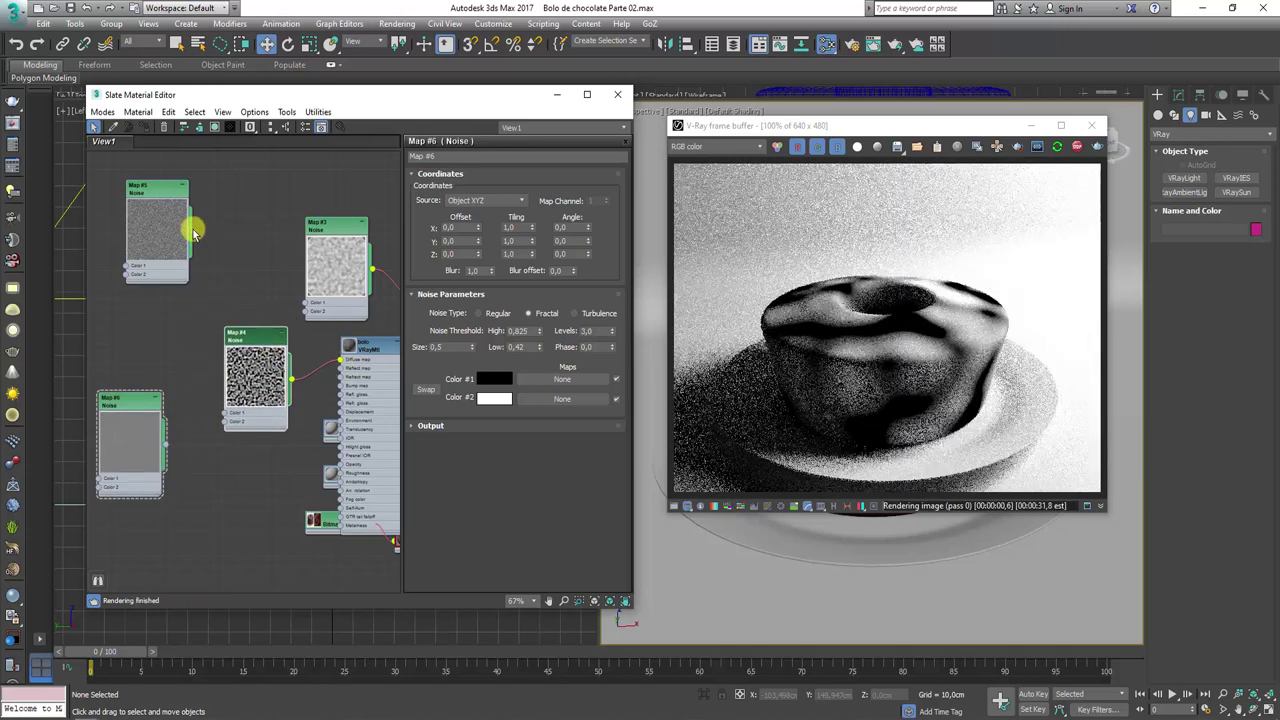
left_click_drag(193, 233, 224, 411)
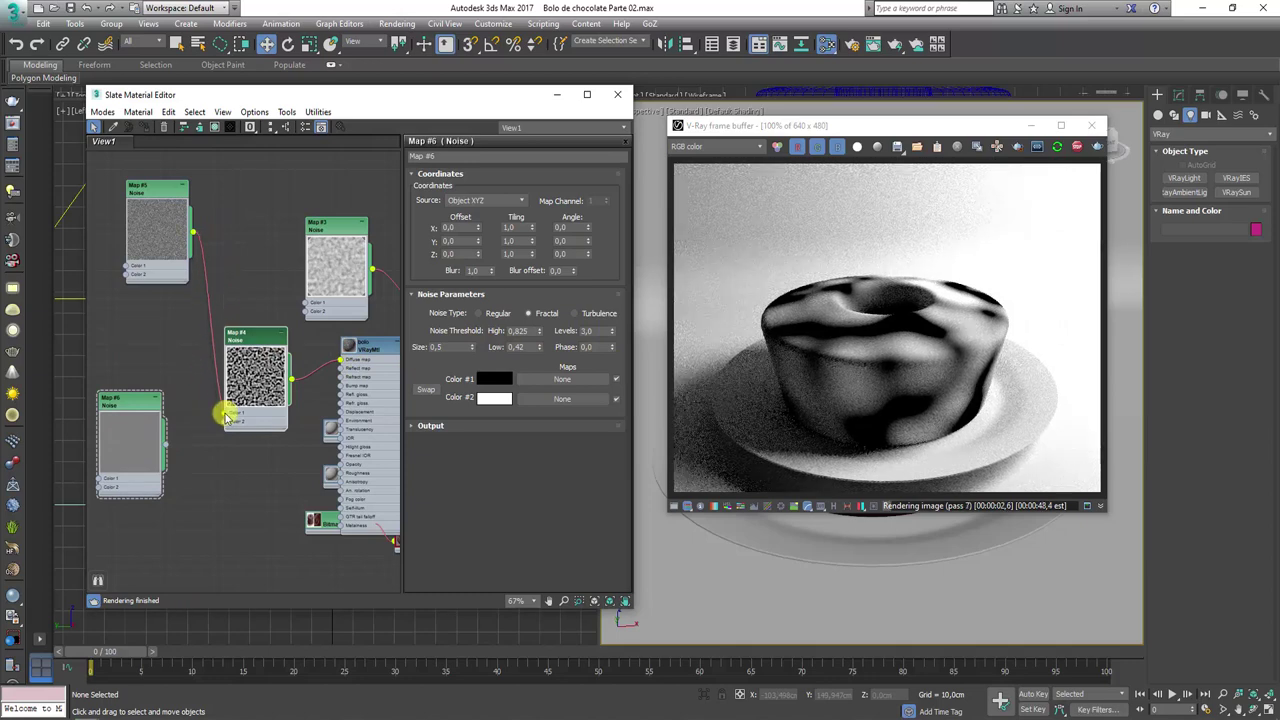
left_click_drag(167, 447, 235, 432)
left_click(166, 443)
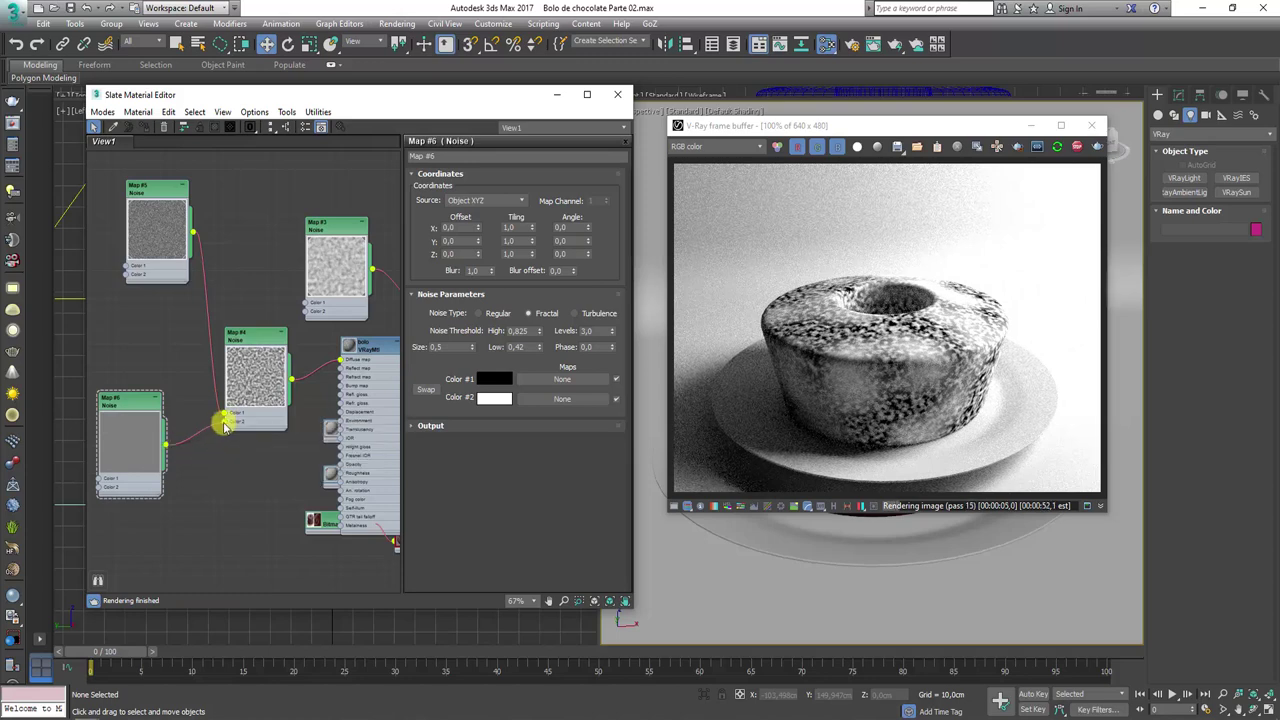
left_click_drag(243, 337, 232, 329)
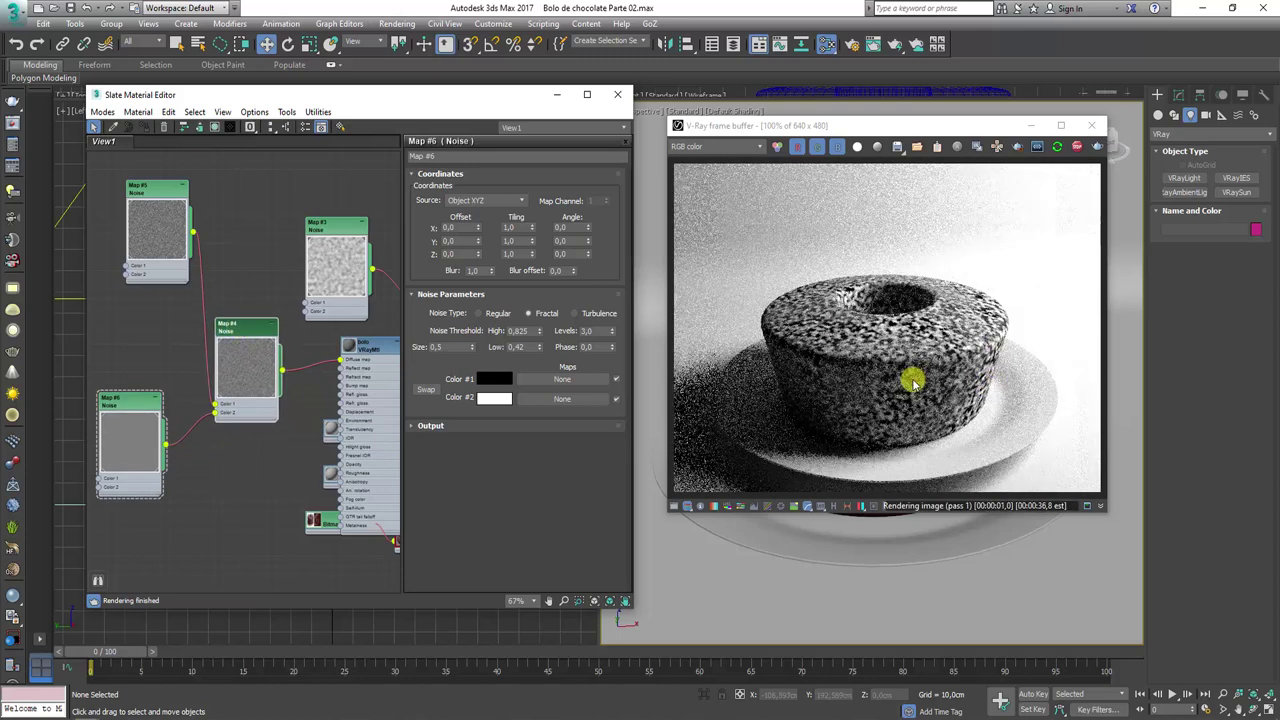
left_click(825, 369)
scroll(864, 383, "up", 1)
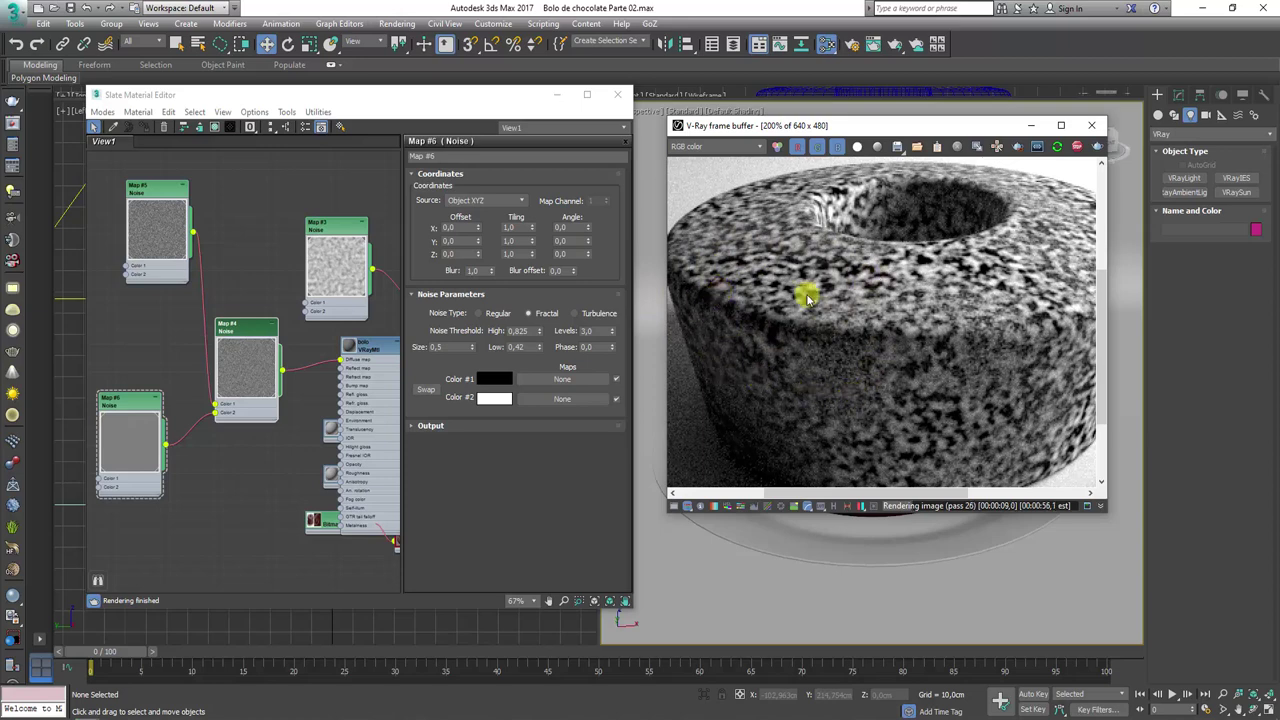
Set Map #4's noise thresholds to High 0,8 and Low 0,2
left_click_drag(268, 336, 276, 338)
double_click(258, 330)
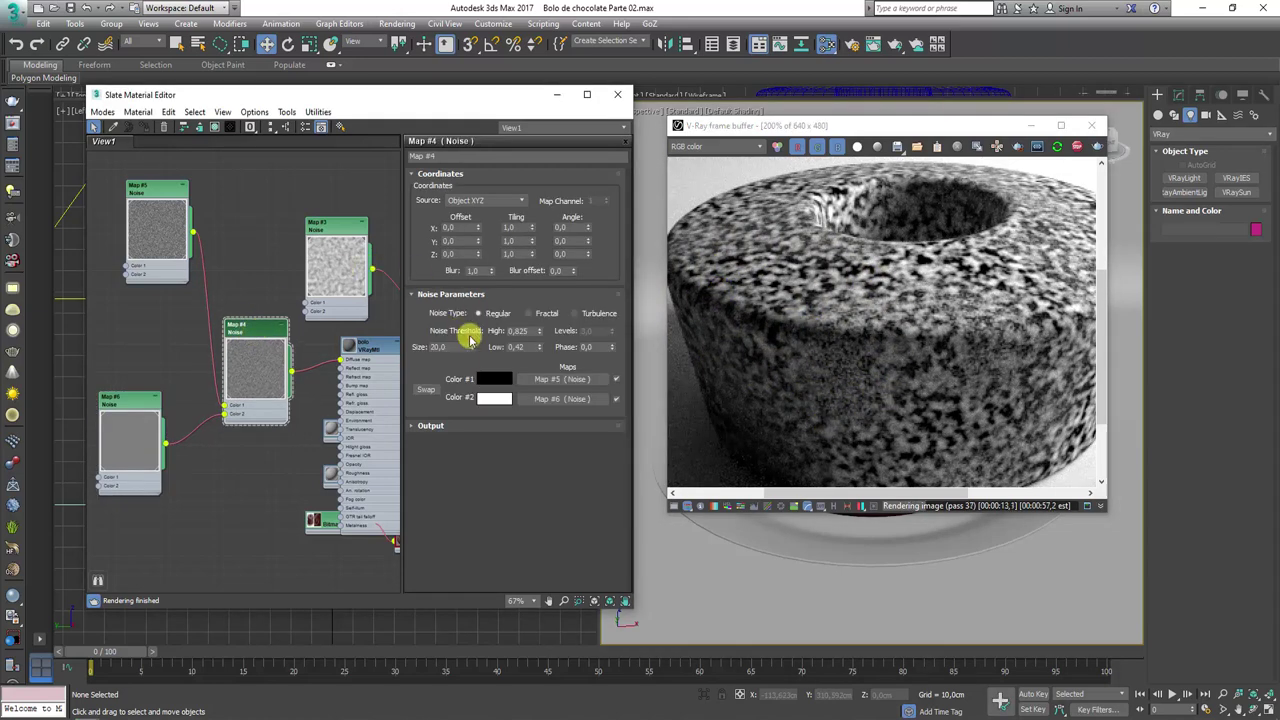
double_click(524, 333)
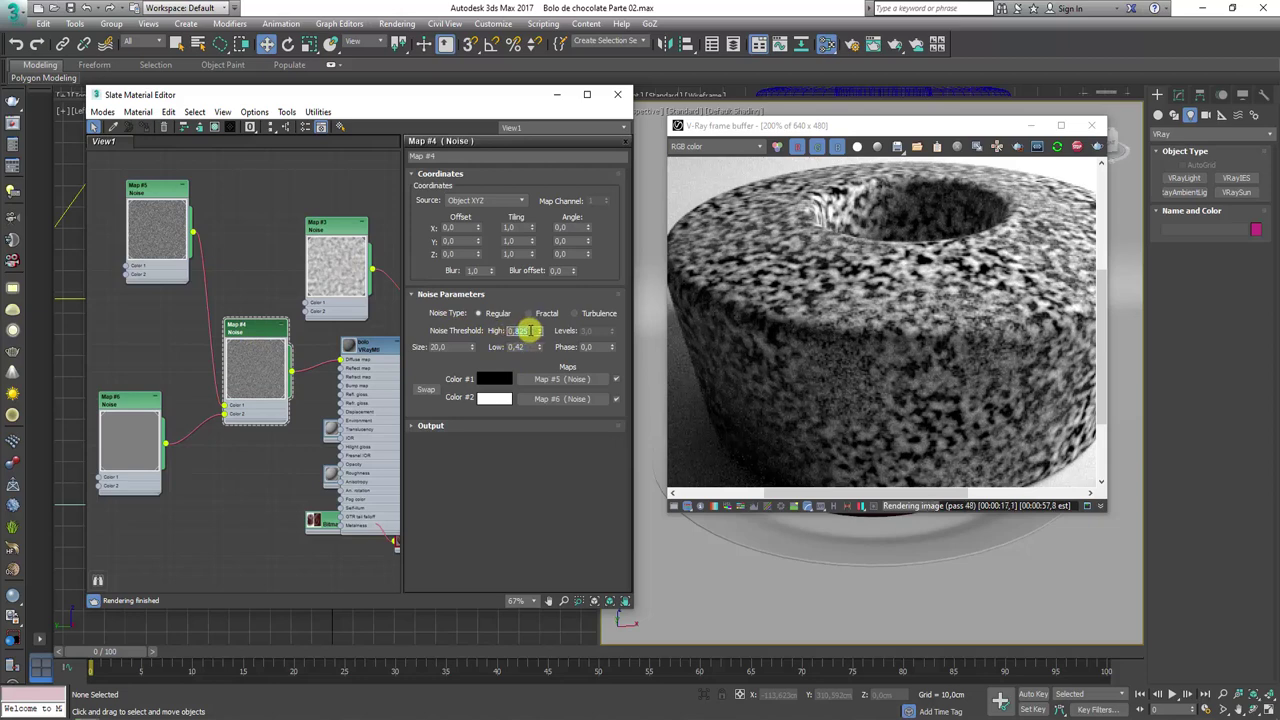
type("0,8")
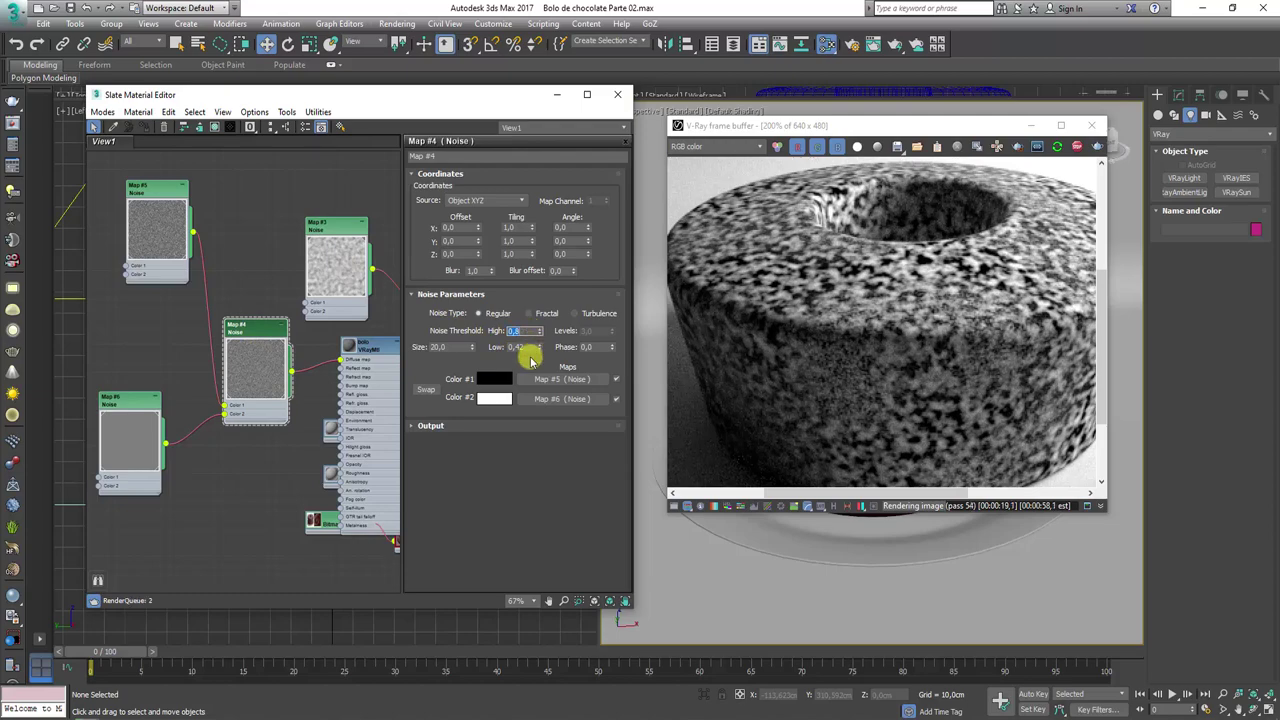
key("Return")
double_click(520, 347)
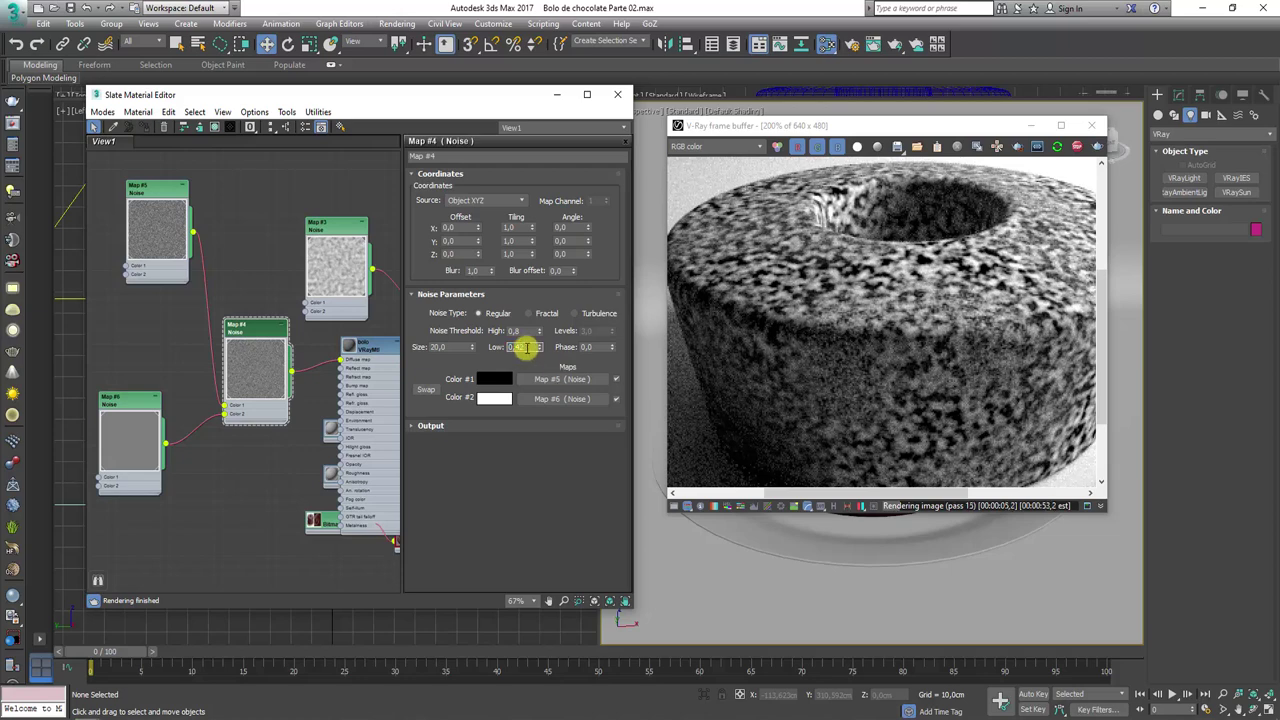
type("0,2")
key("Return")
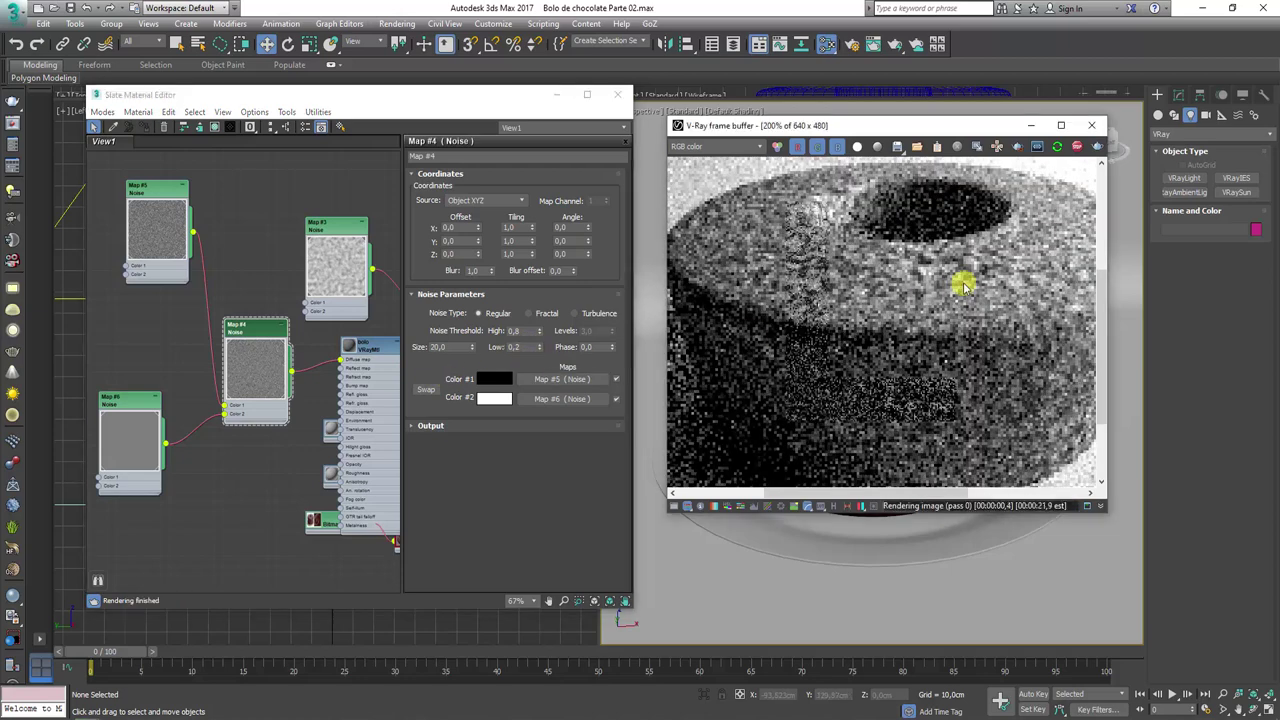
Disconnect Map #5 and Map #6 from Map #4 and adjust its thresholds to High 1,0, Low 0,39
double_click(966, 277)
left_click(212, 402)
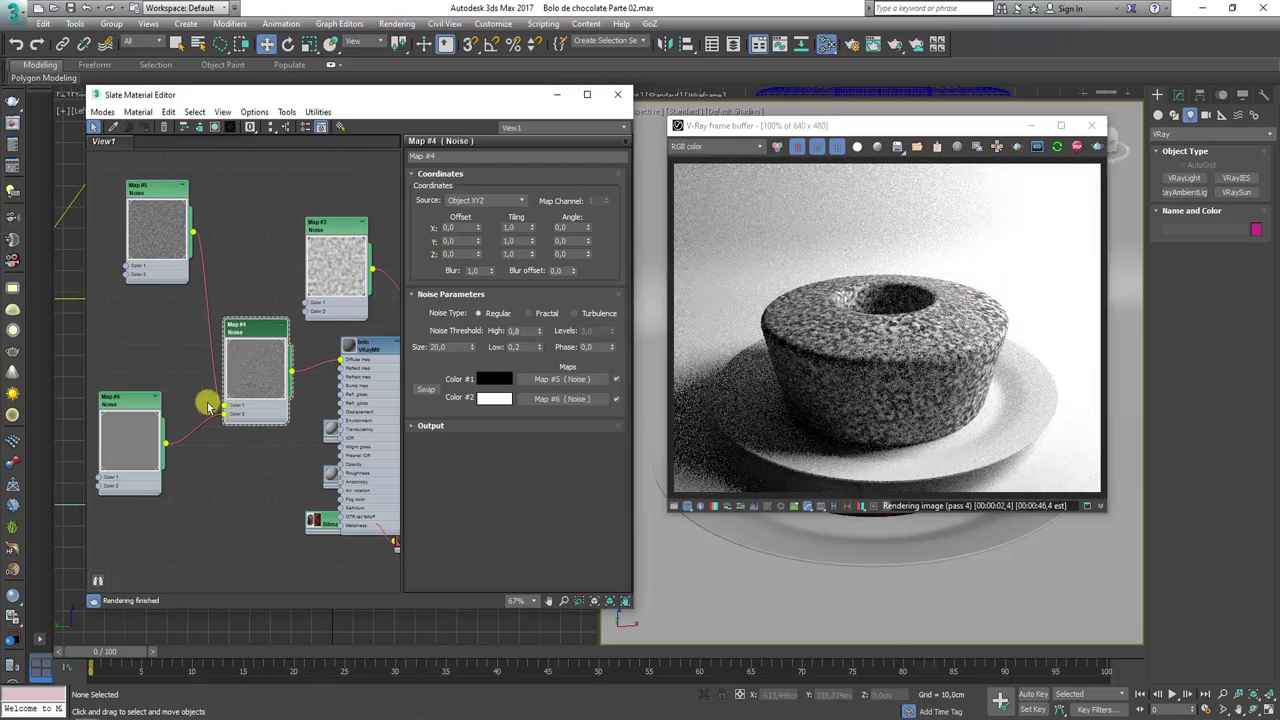
left_click_drag(225, 405, 200, 408)
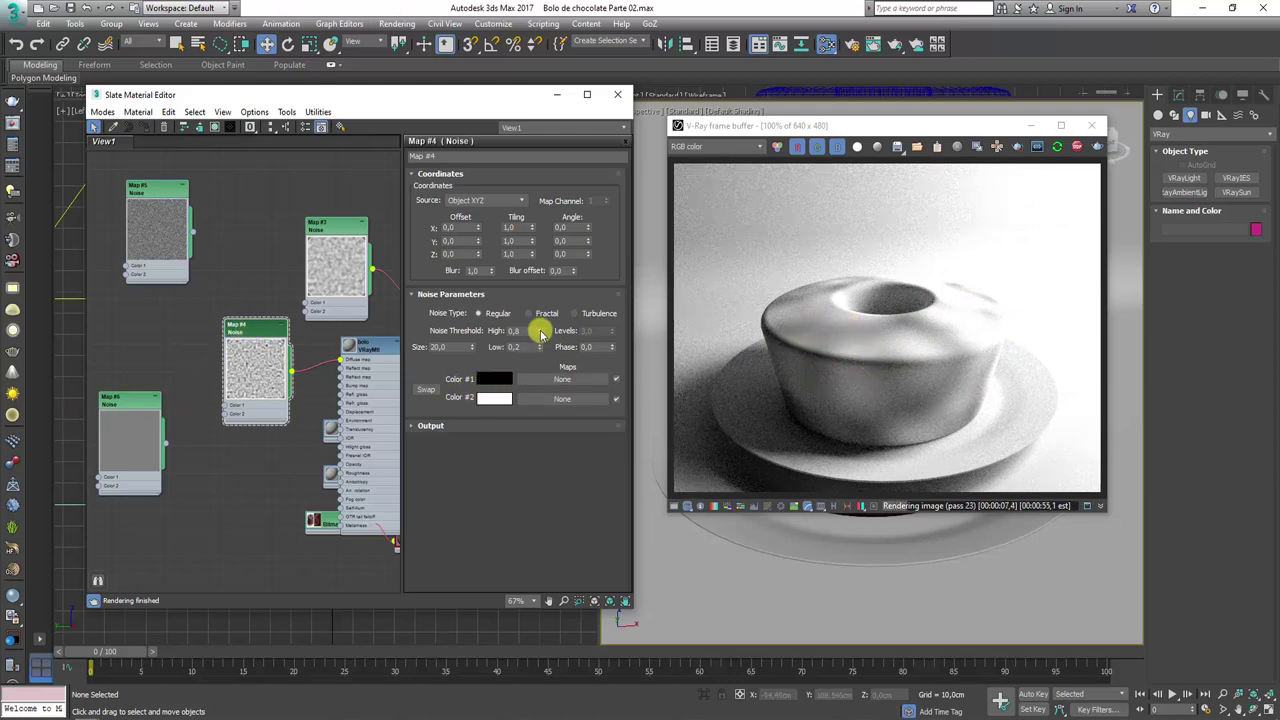
left_click_drag(540, 333, 558, 367)
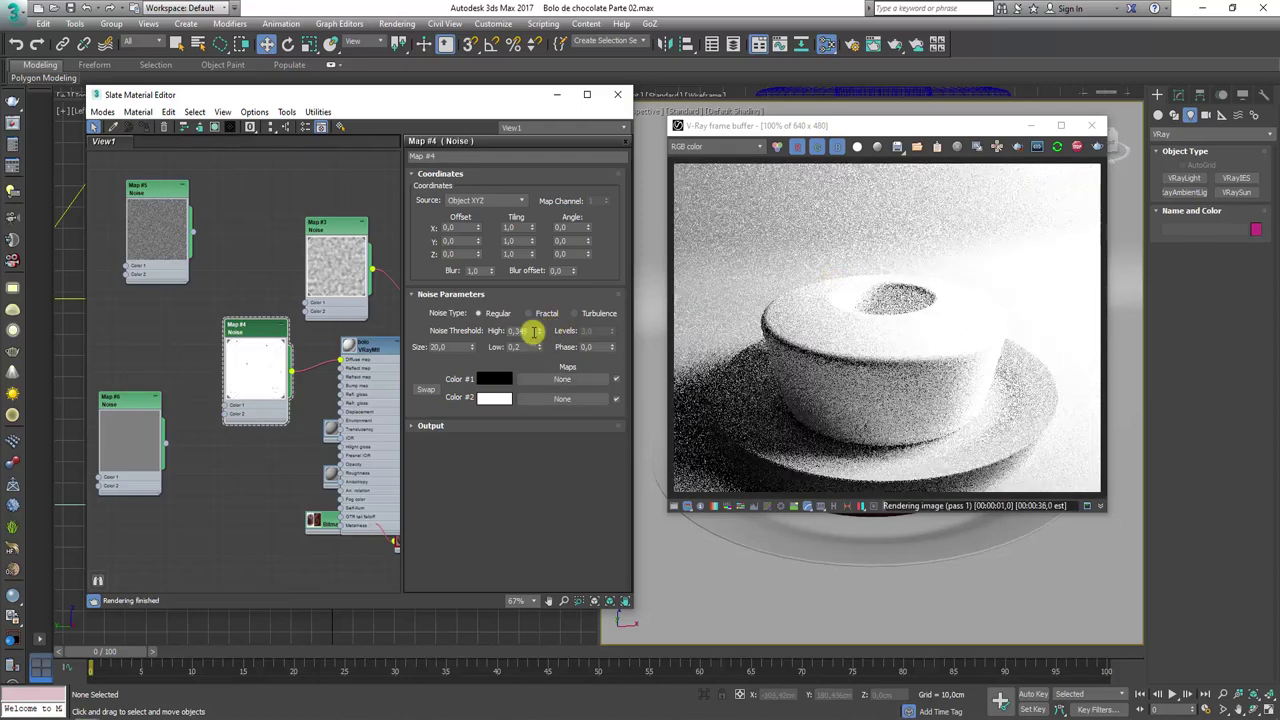
mouse_move(540, 330)
left_mouse_down()
mouse_move(540, 318)
mouse_move(540, 347)
left_mouse_up()
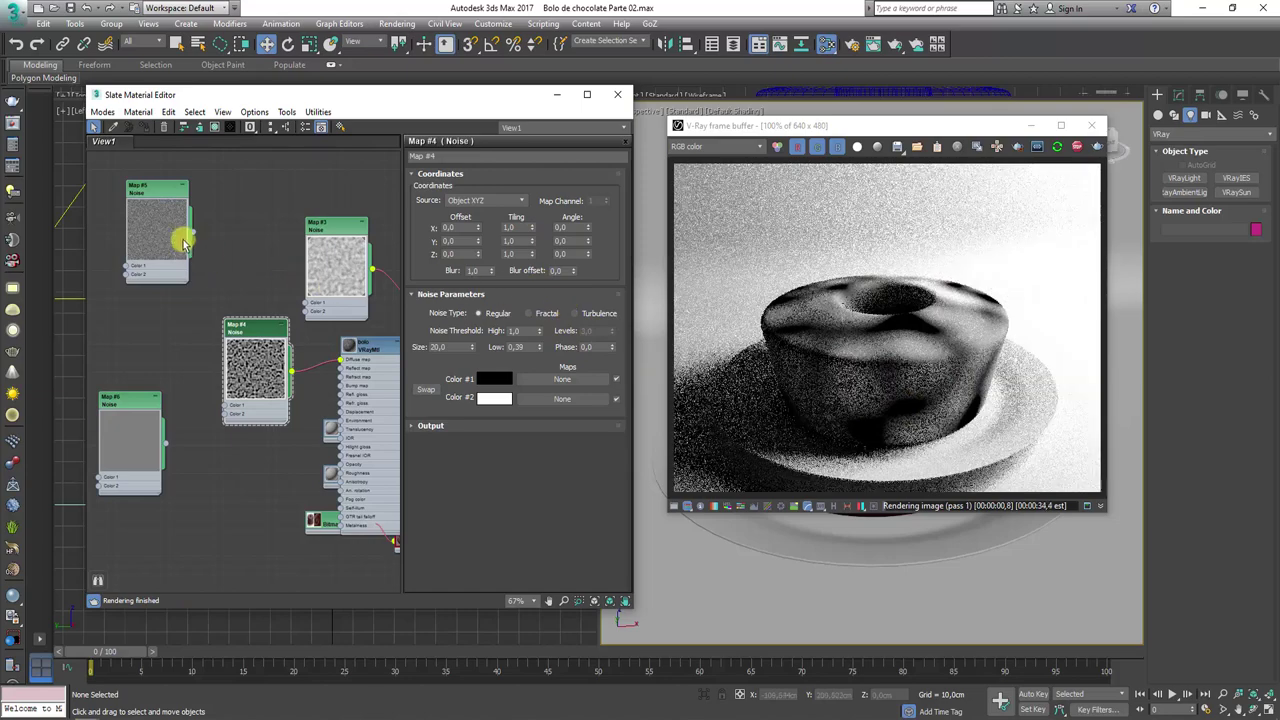
Wire Map #5 into Map #4's Color 1, Map #6 into Color 2, and Map #4 into the bolo material
left_click_drag(193, 233, 224, 406)
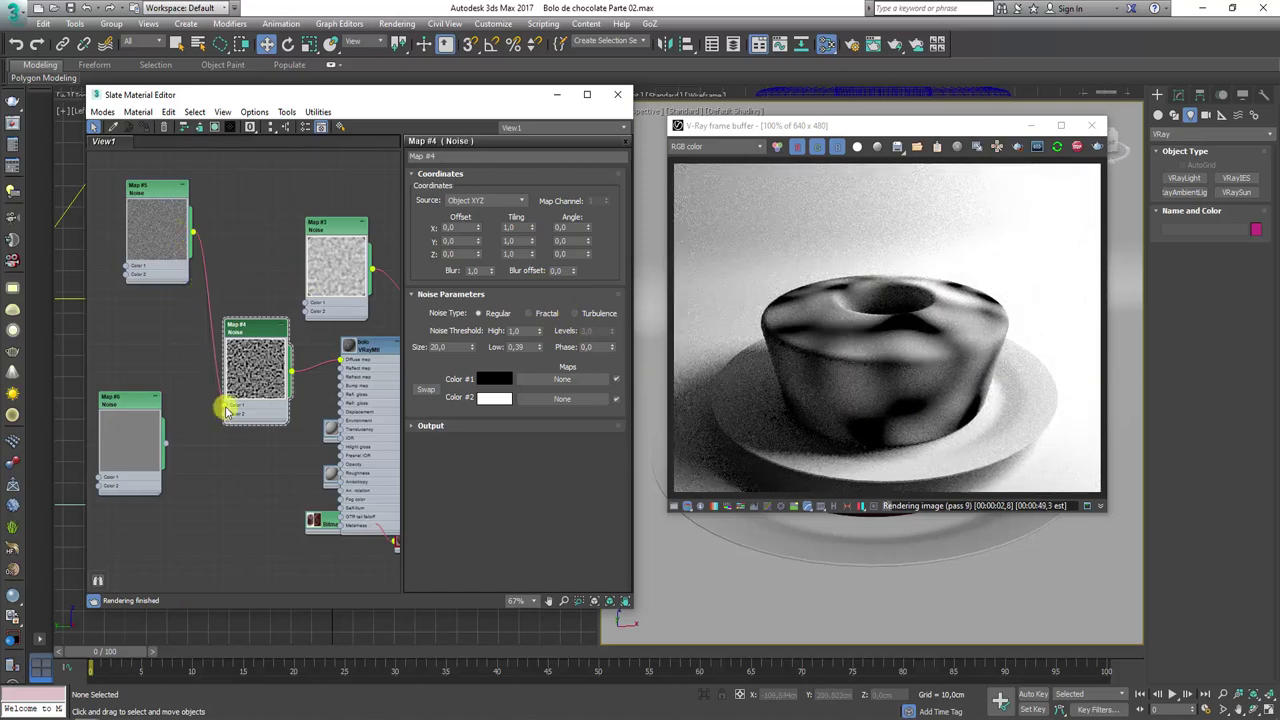
left_click_drag(163, 442, 224, 413)
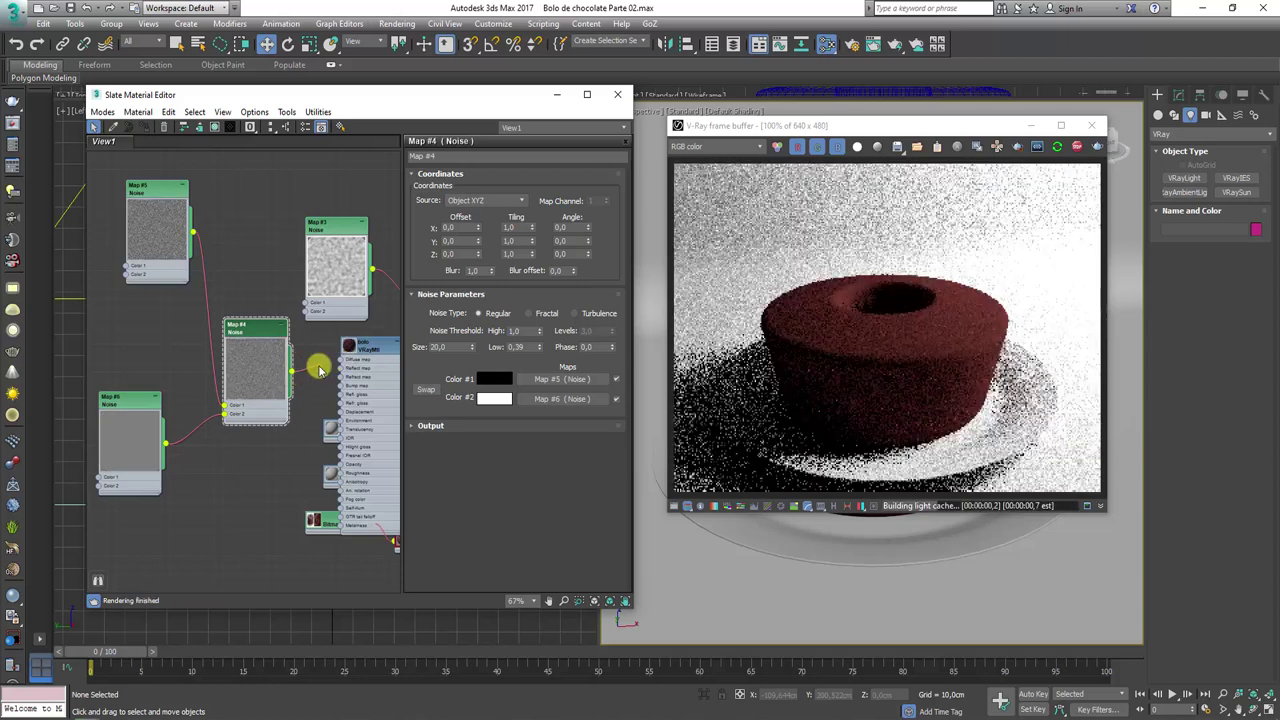
mouse_move(290, 375)
left_mouse_down()
mouse_move(320, 366)
mouse_move(342, 384)
left_mouse_up()
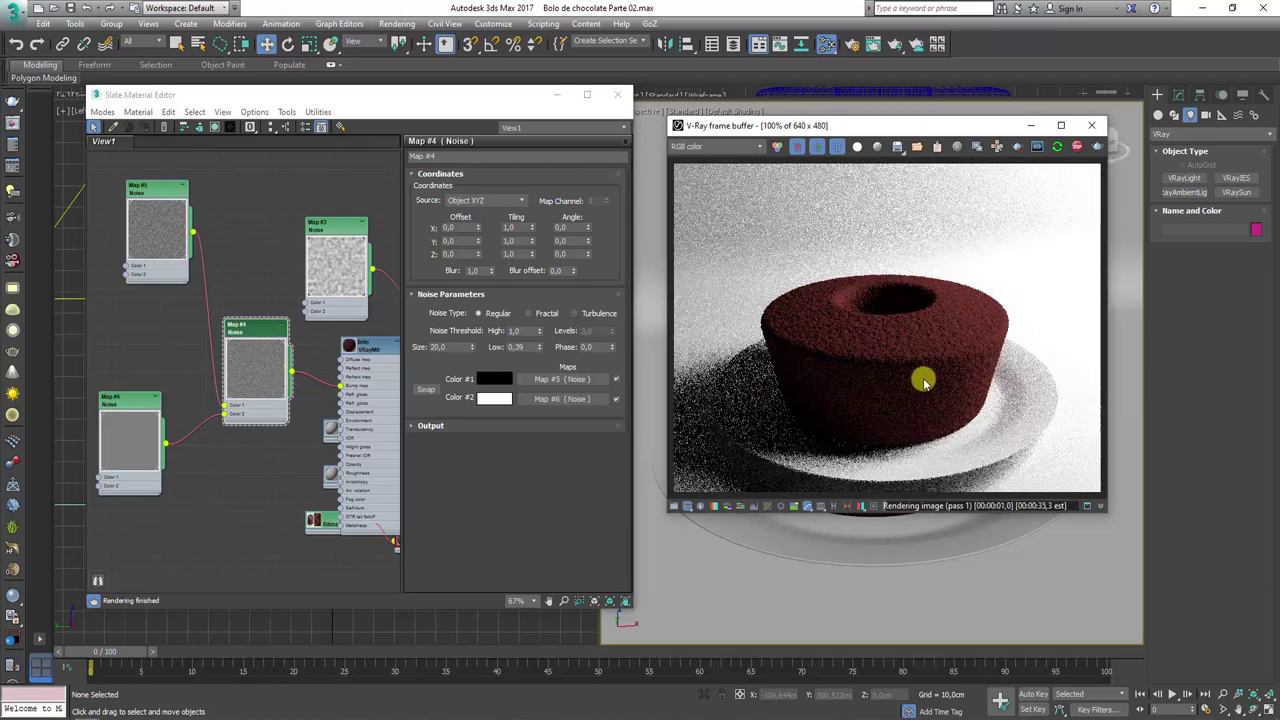
scroll(925, 377, "up", 1)
scroll(776, 379, "down", 1)
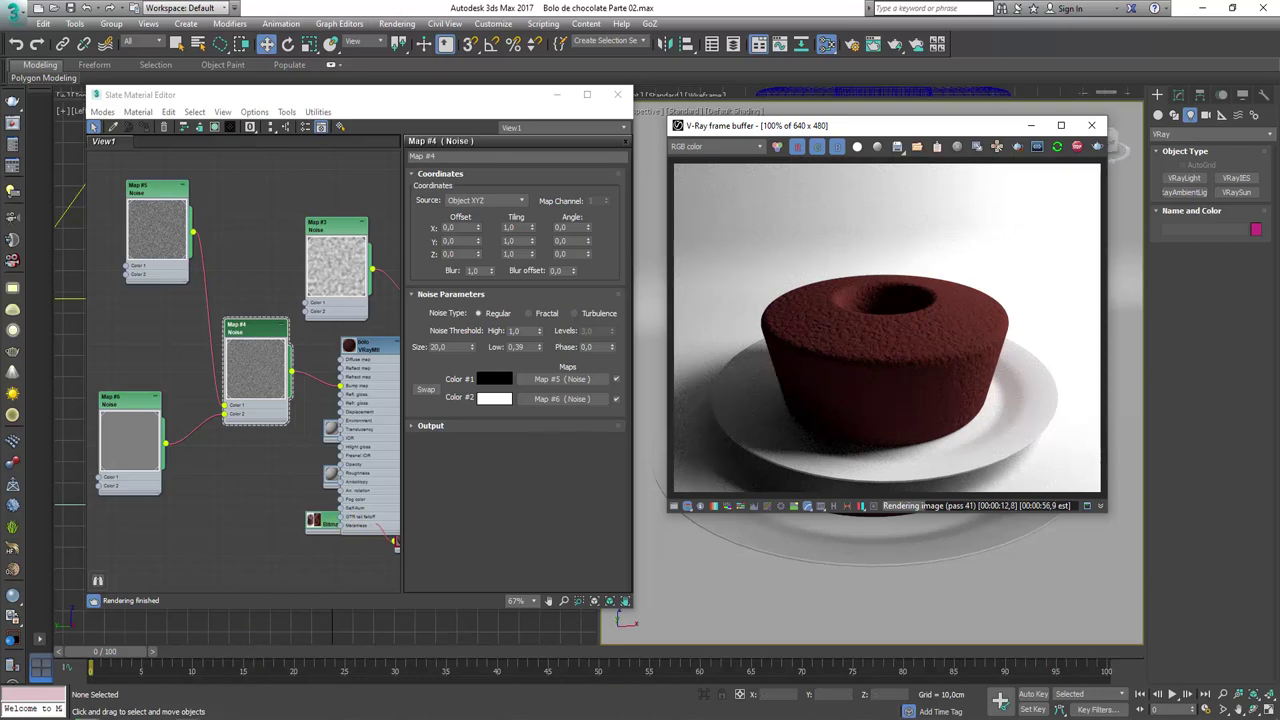
left_click(185, 675)
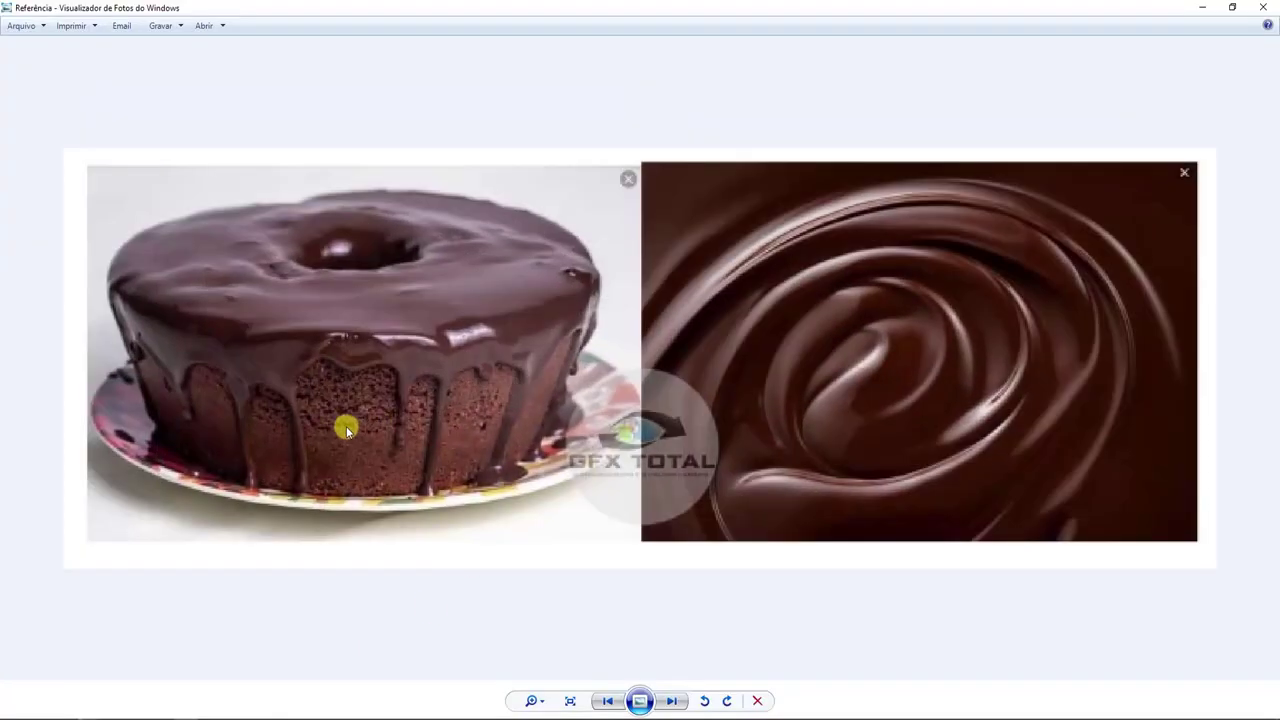
scroll(346, 430, "up", 1)
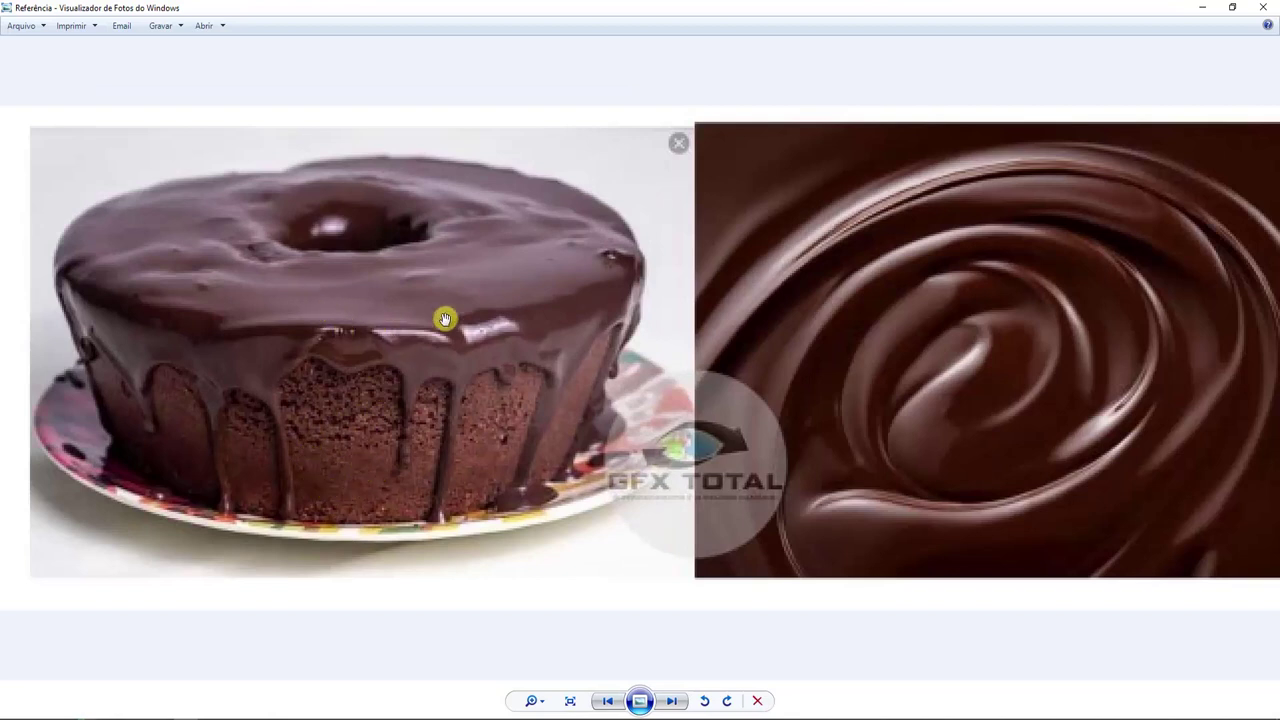
scroll(1160, 75, "down", 1)
left_click(1202, 7)
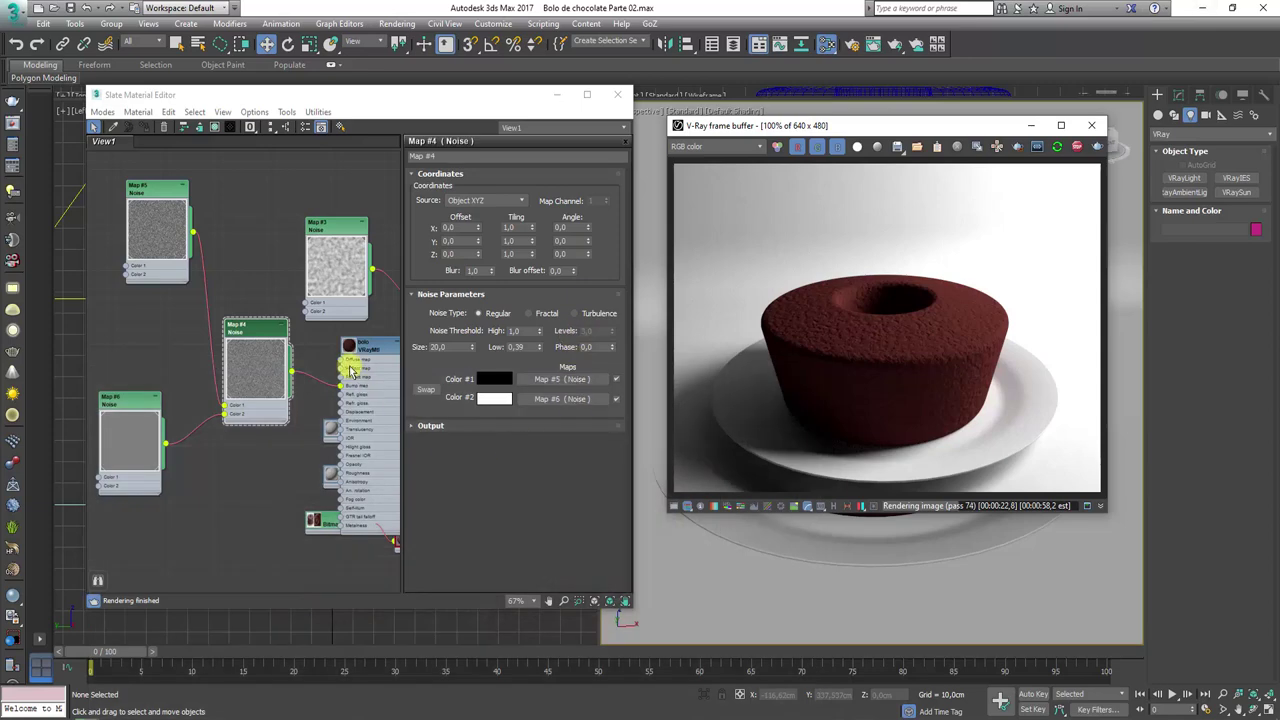
Brighten the bolo VRayMtl diffuse red to value 34, raising Red from 17 to 34
double_click(376, 347)
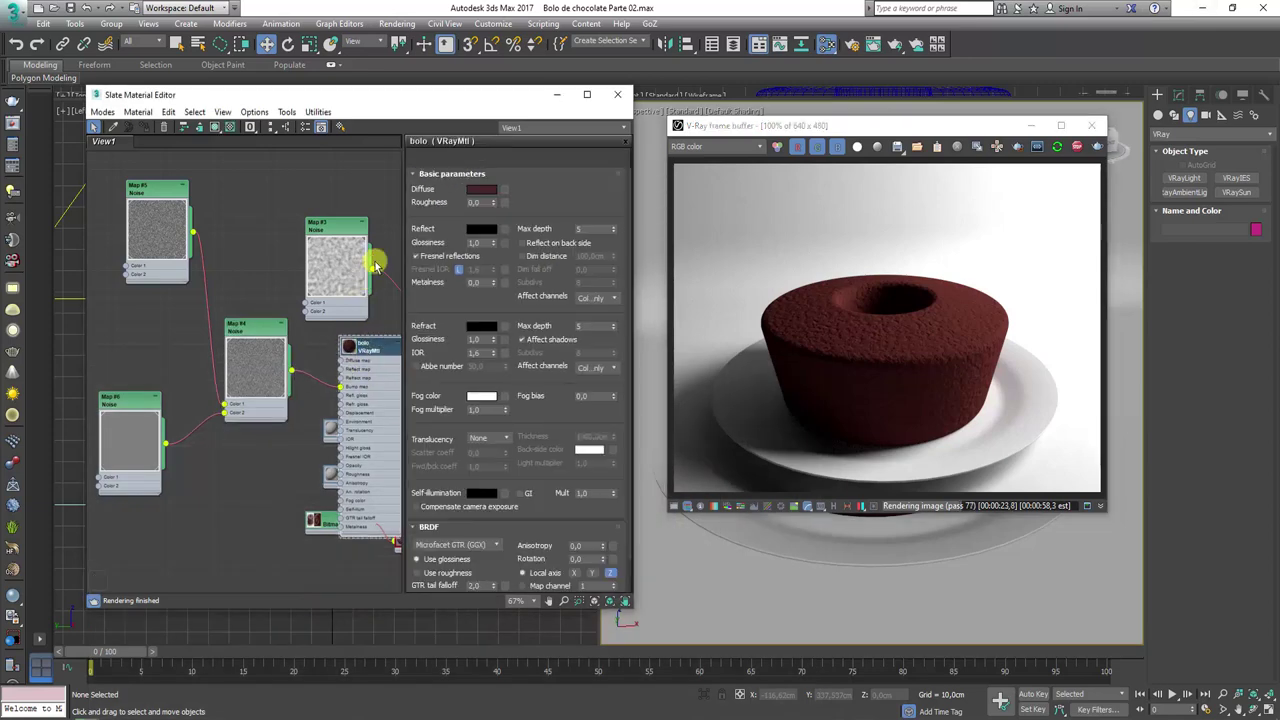
left_click(481, 189)
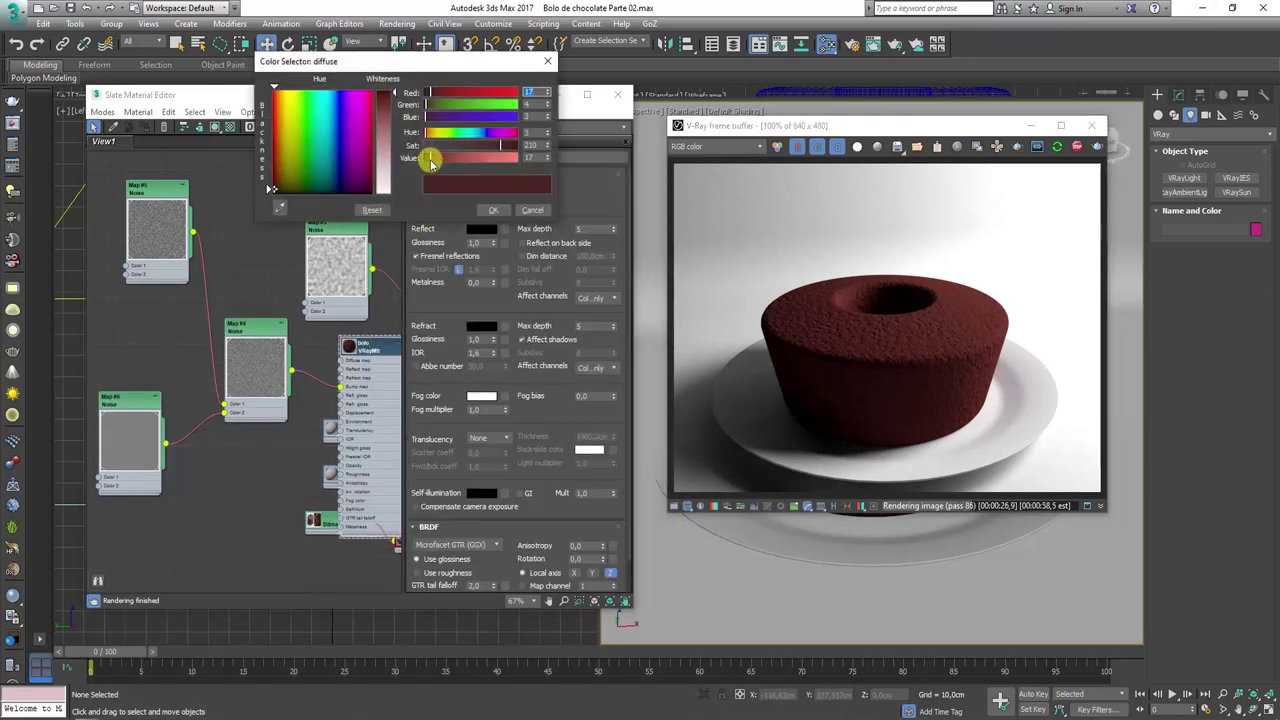
left_click_drag(432, 163, 435, 163)
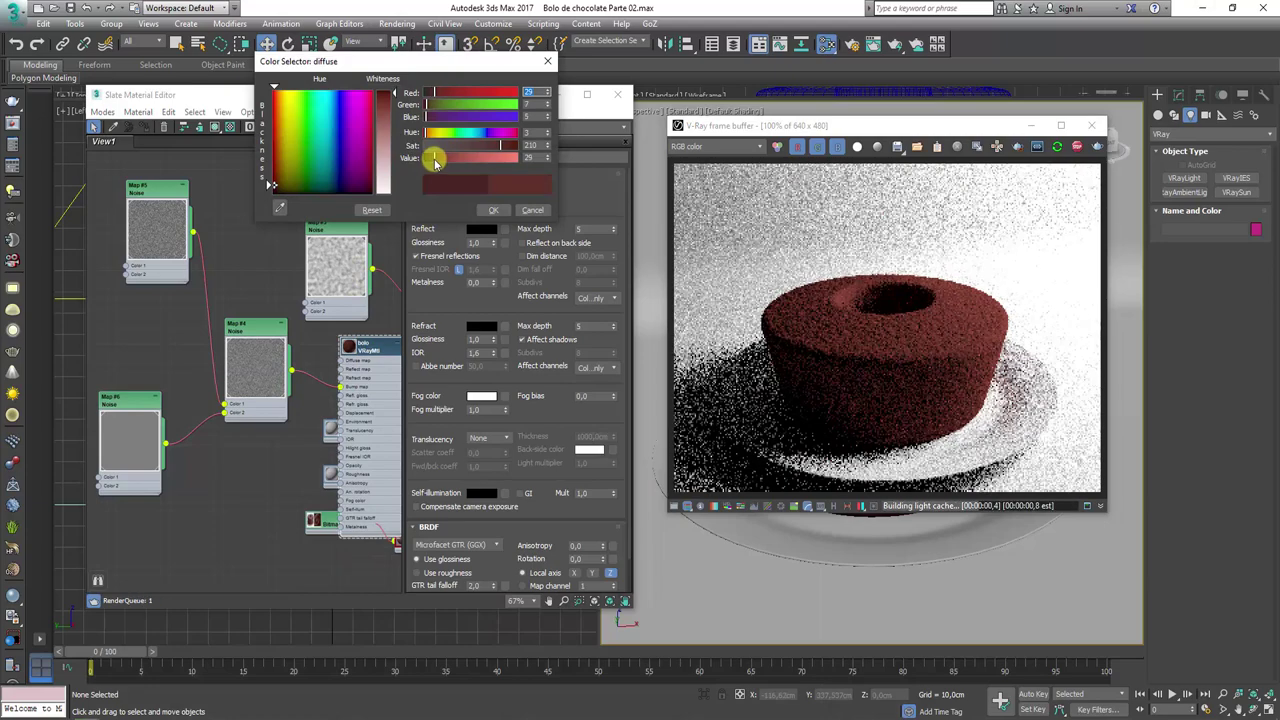
left_click_drag(435, 163, 437, 163)
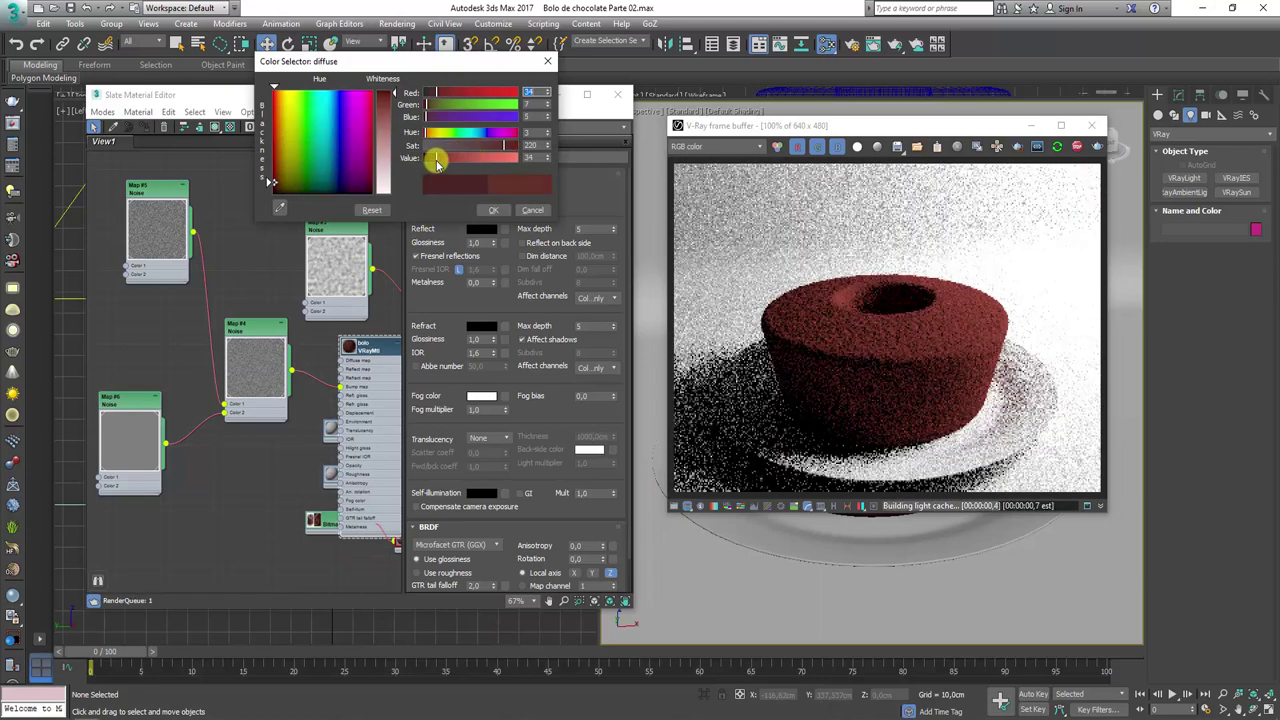
left_click(493, 210)
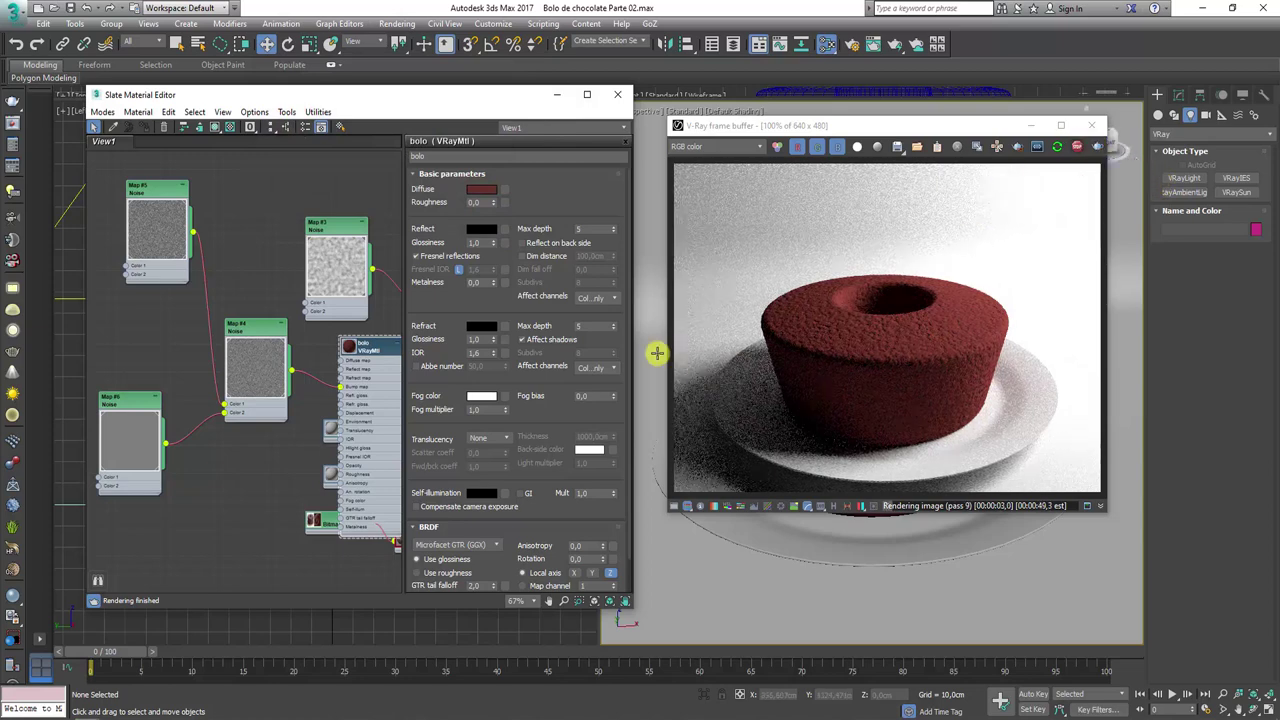
Unhide all objects to reveal the chocolate glaze on the cake
right_click(655, 351)
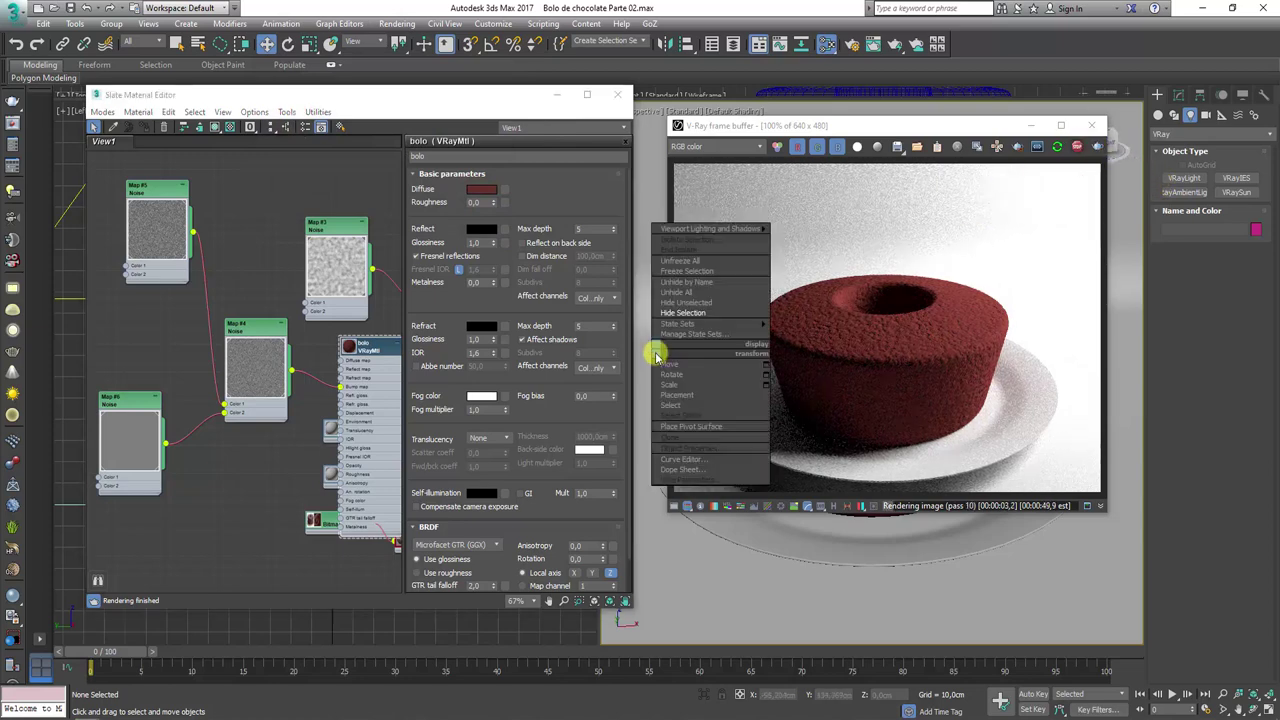
left_click(685, 292)
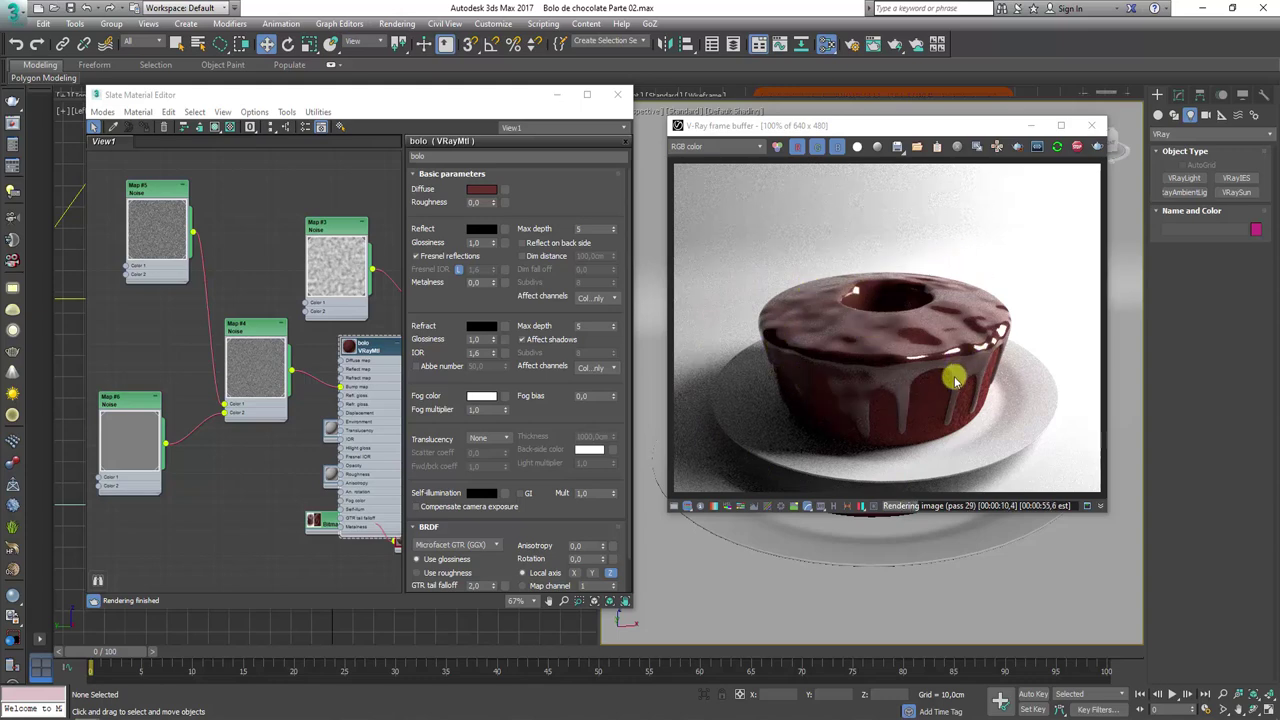
Minimize the V-Ray frame buffer and zoom out to show the backdrop, cake and VRayLight001
left_click_drag(988, 131, 954, 143)
left_click(997, 134)
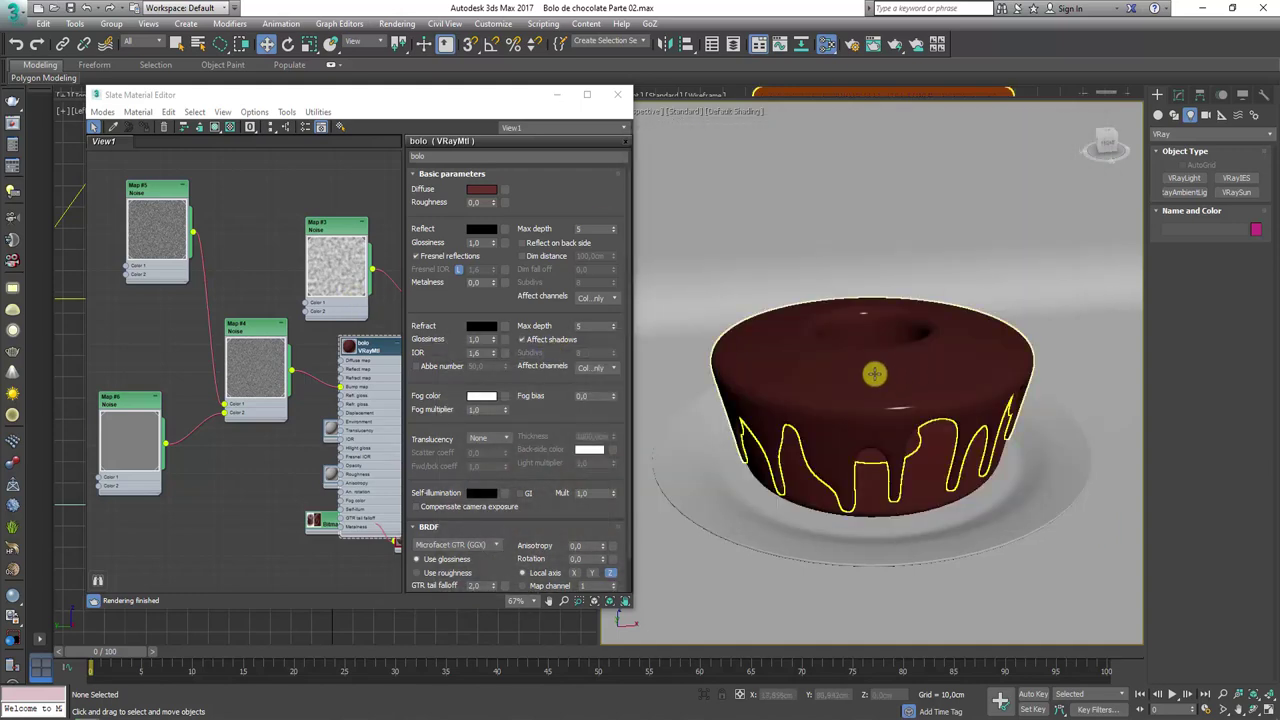
scroll(875, 357, "down", 10)
mouse_move(875, 357)
middle_mouse_down("alt")
mouse_move(903, 371)
mouse_move(951, 323)
middle_mouse_up("alt")
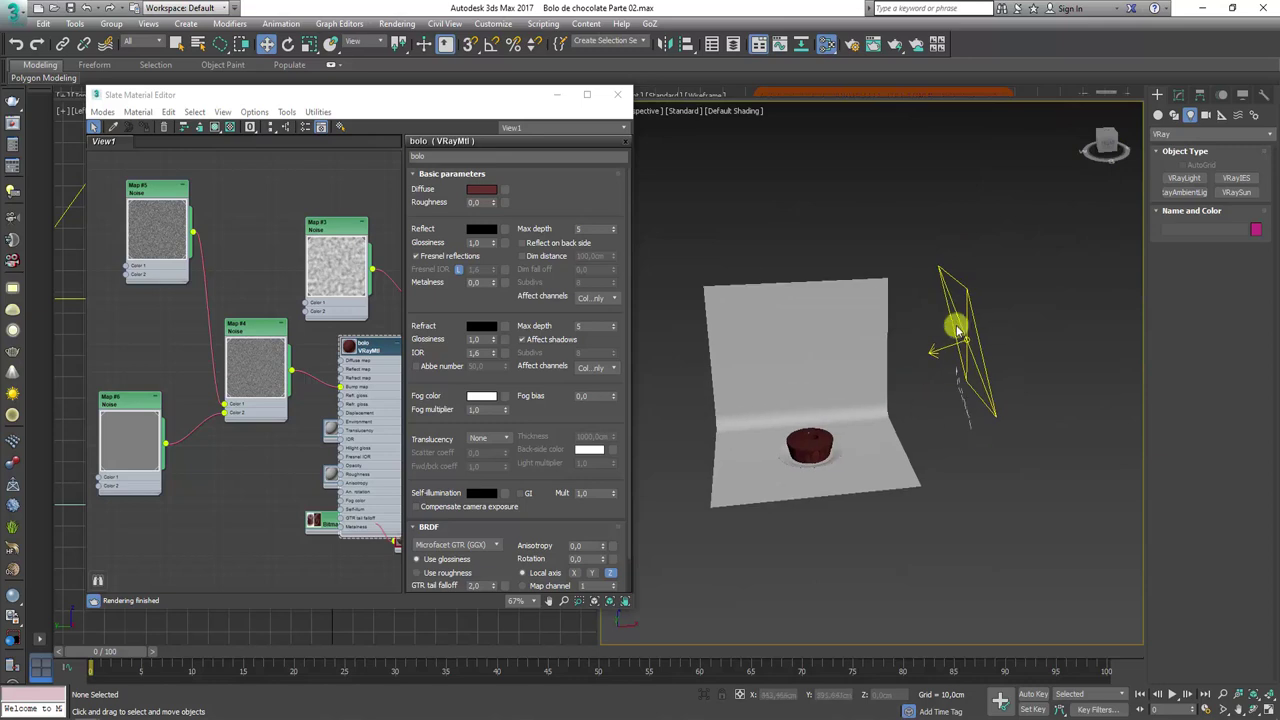
Set VRayLight001's Multiplier to 10,0 and restore the V-Ray frame buffer to the left
left_click(1178, 94)
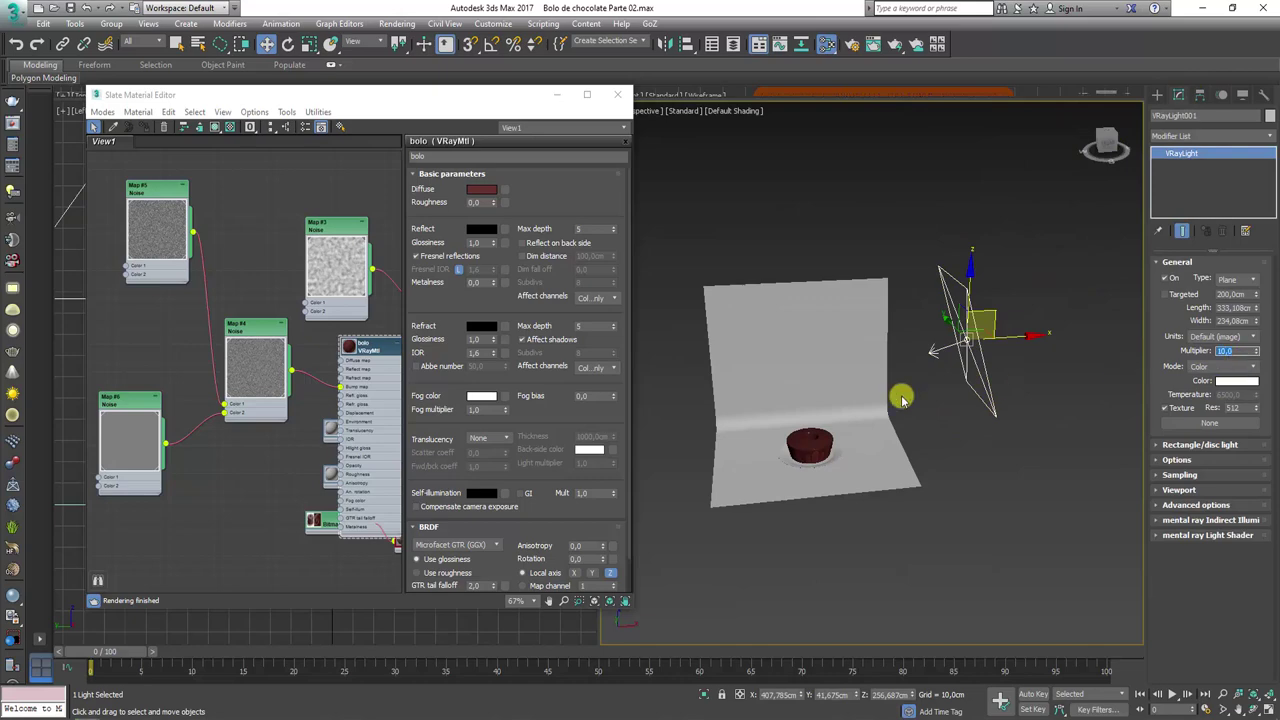
middle_click_drag(757, 437, 771, 422)
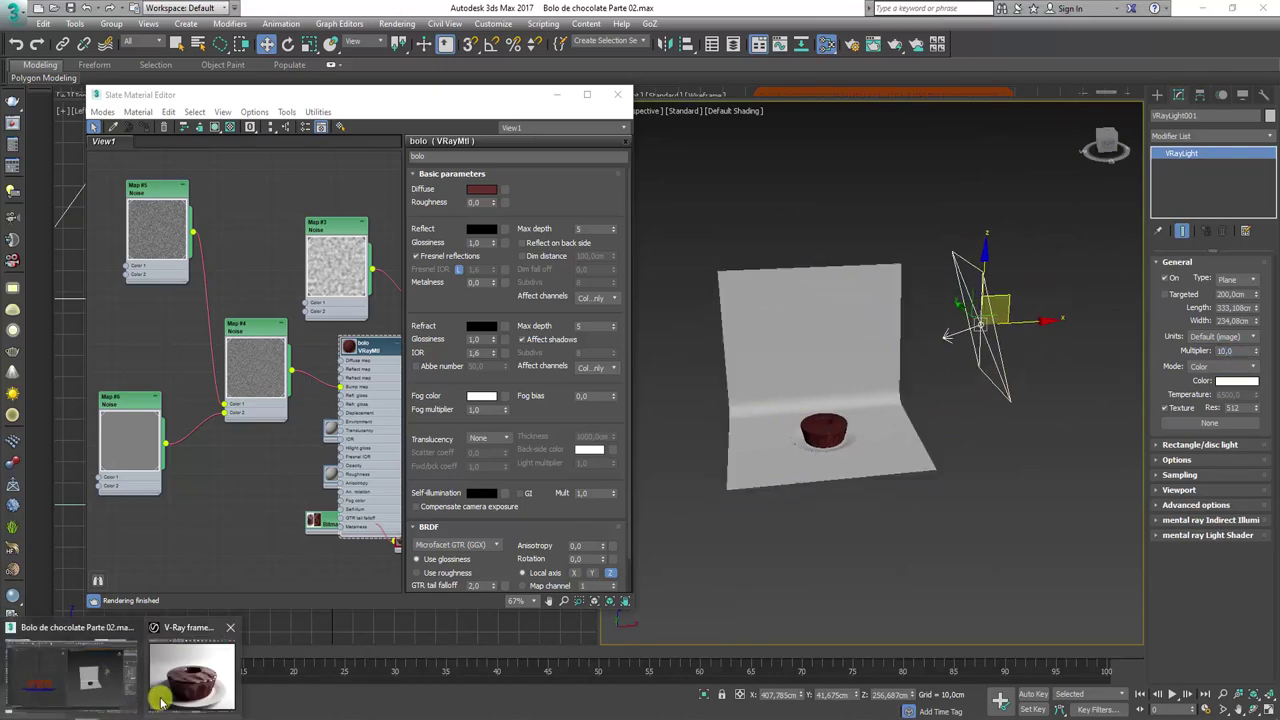
left_click(175, 672)
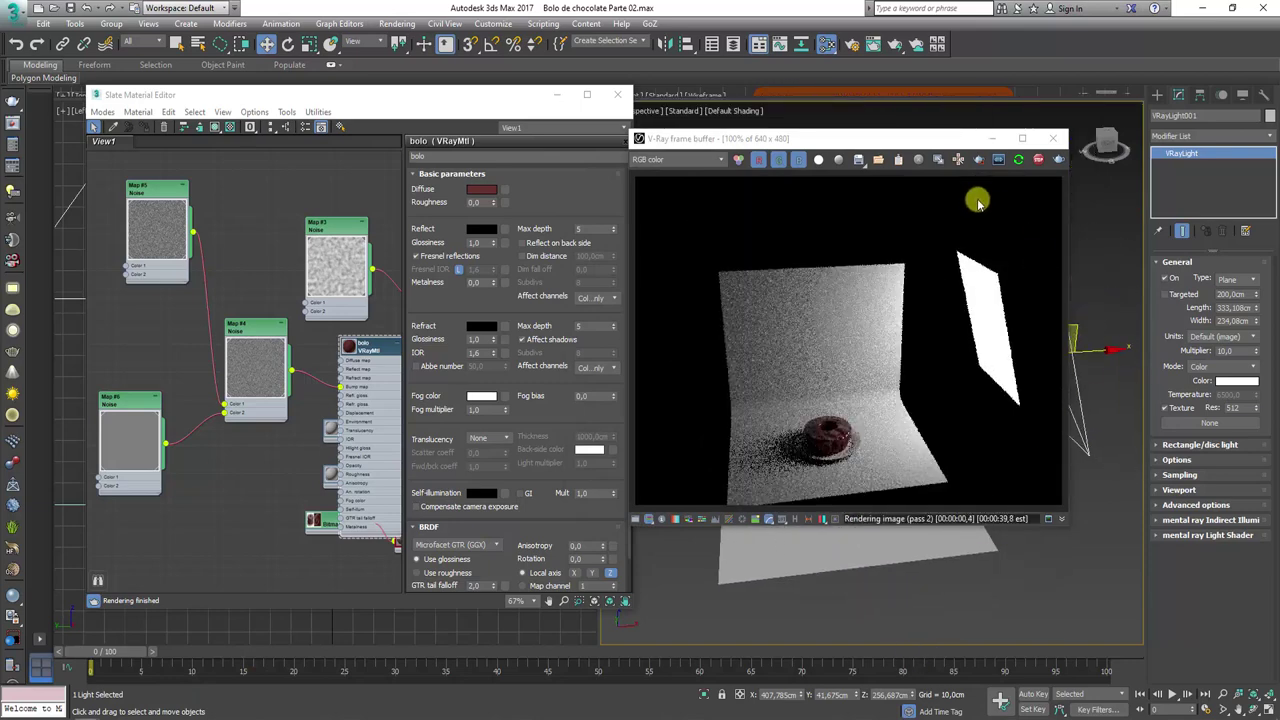
left_click_drag(889, 140, 397, 137)
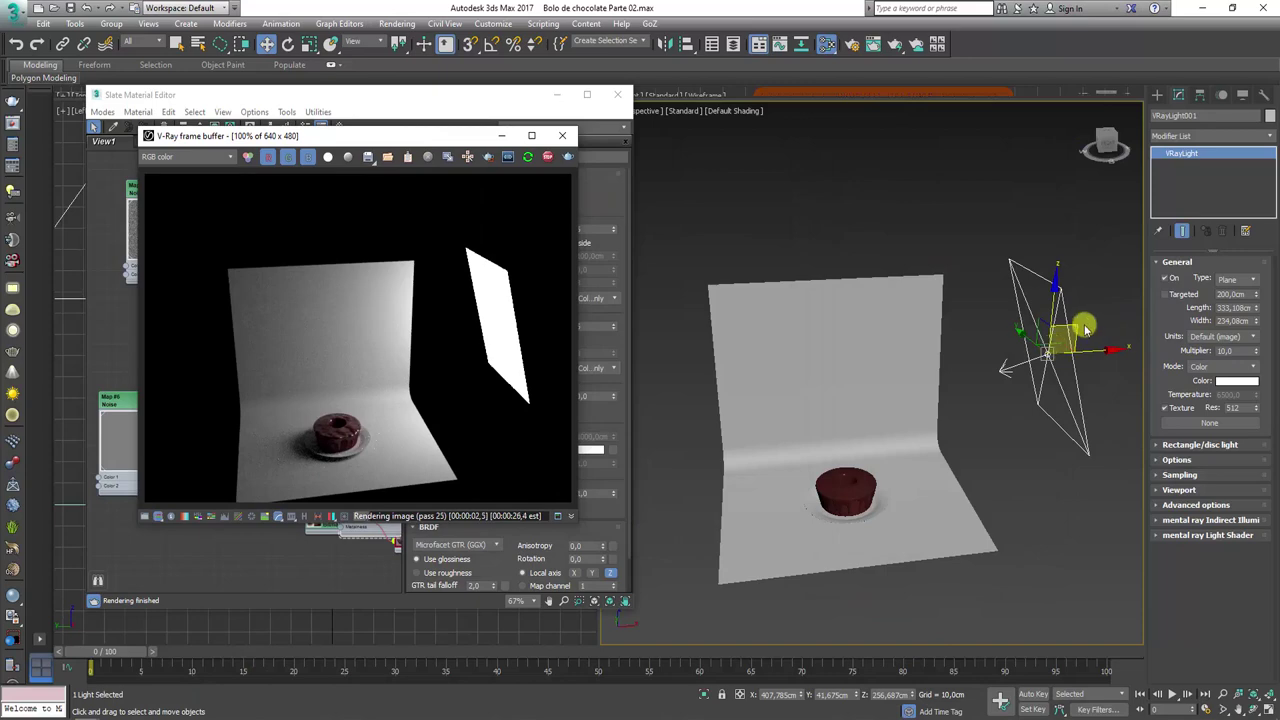
Clone the plane light as VRayLight002 and rotate it toward the backdrop
left_click_drag(1066, 336, 714, 296, "shift")
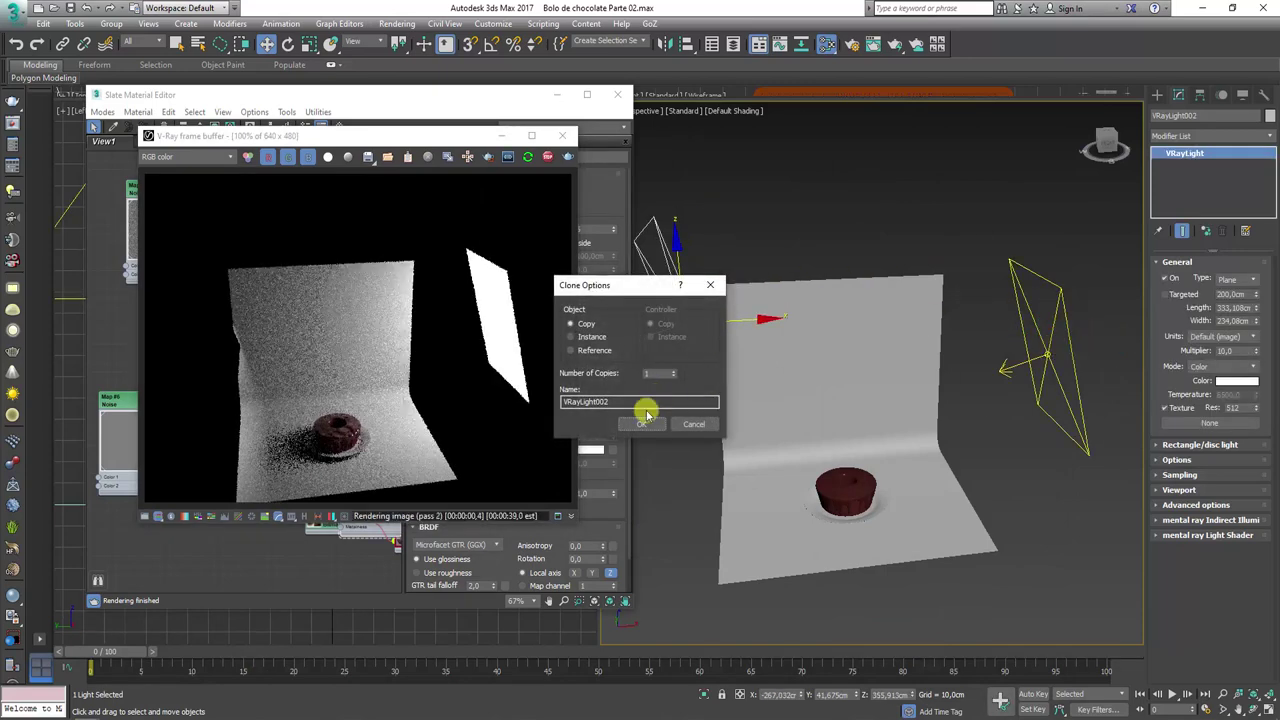
left_click(641, 422)
key("e")
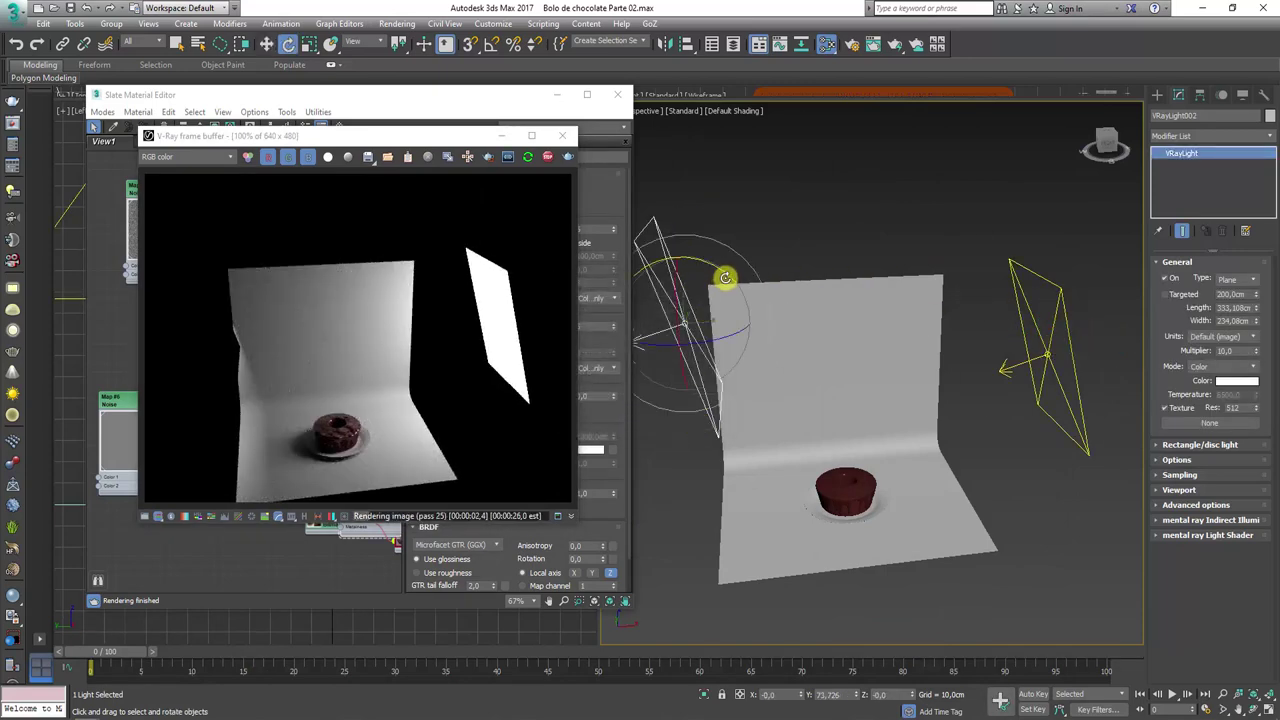
left_click_drag(726, 279, 515, 213)
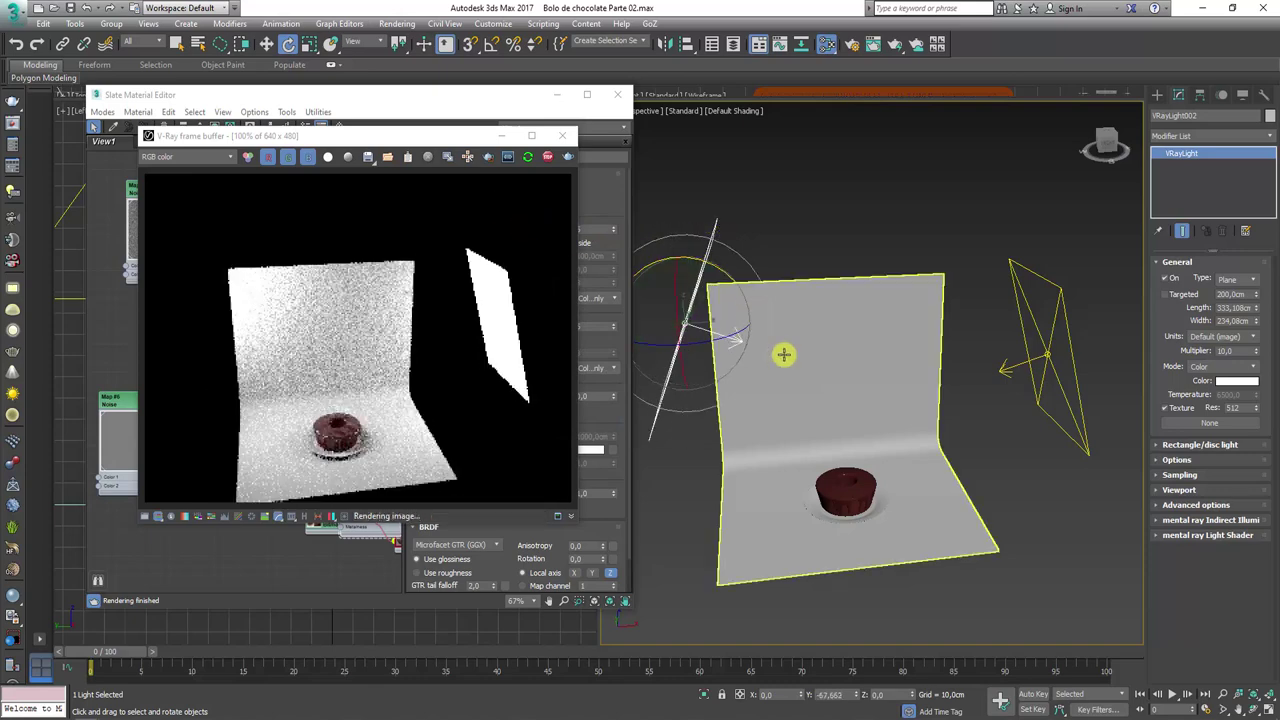
key("w")
mouse_move(729, 309)
middle_mouse_down()
mouse_move(815, 297)
mouse_move(977, 354)
middle_mouse_up()
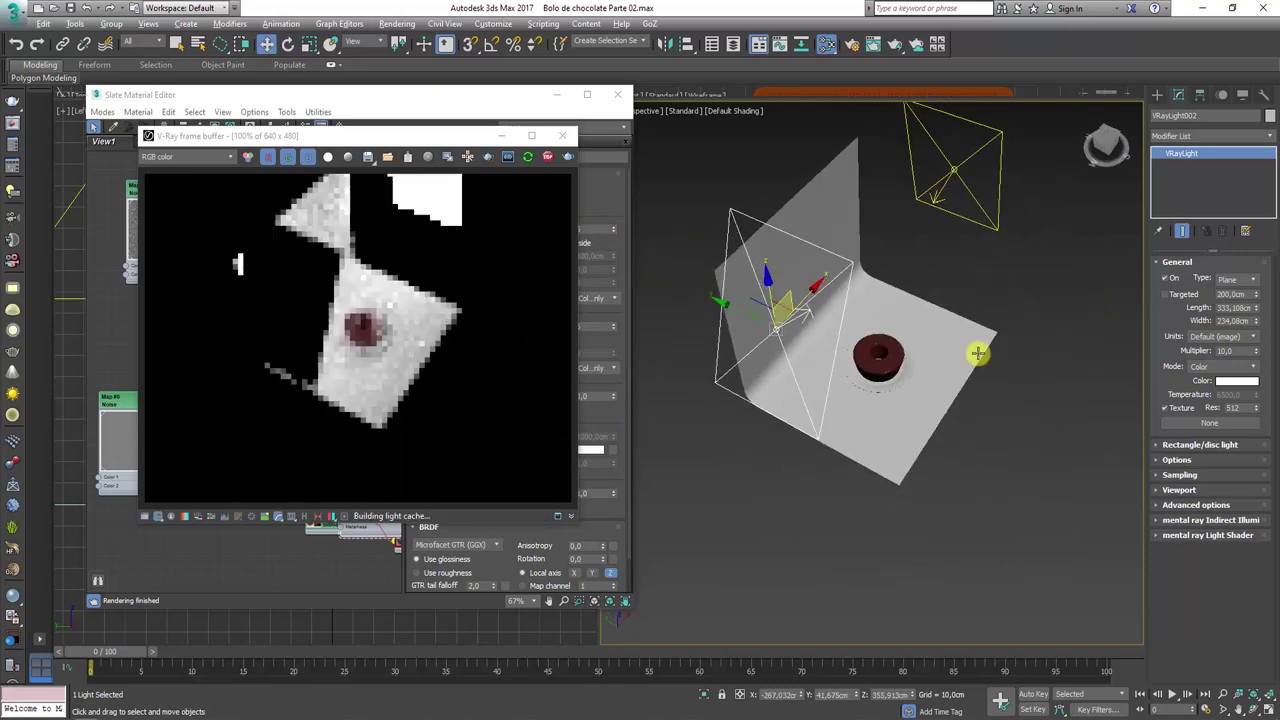
left_click_drag(1256, 307, 1258, 371)
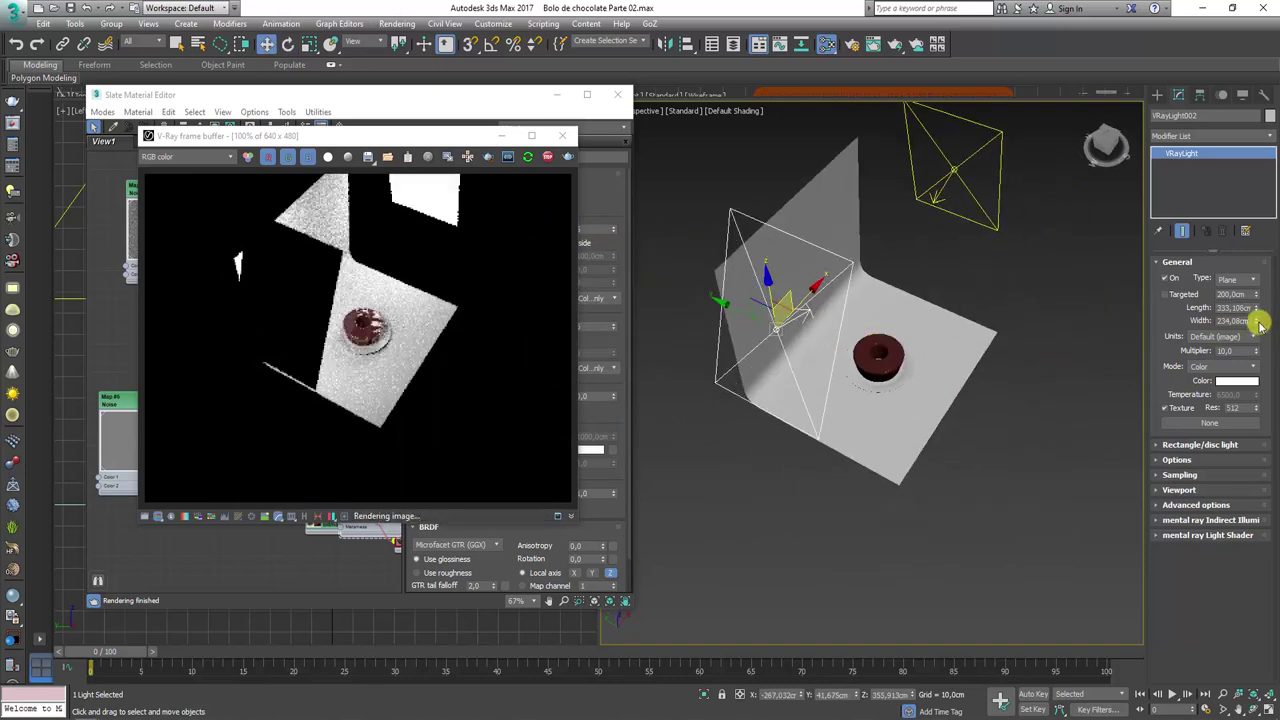
mouse_move(940, 468)
middle_mouse_down("alt")
mouse_move(886, 434)
mouse_move(806, 323)
mouse_move(863, 389)
mouse_move(714, 349)
middle_mouse_up("alt")
Clone another copy as VRayLight003 to the right of the backdrop and rotate it toward the cake
left_click_drag(714, 329, 1020, 262, "shift")
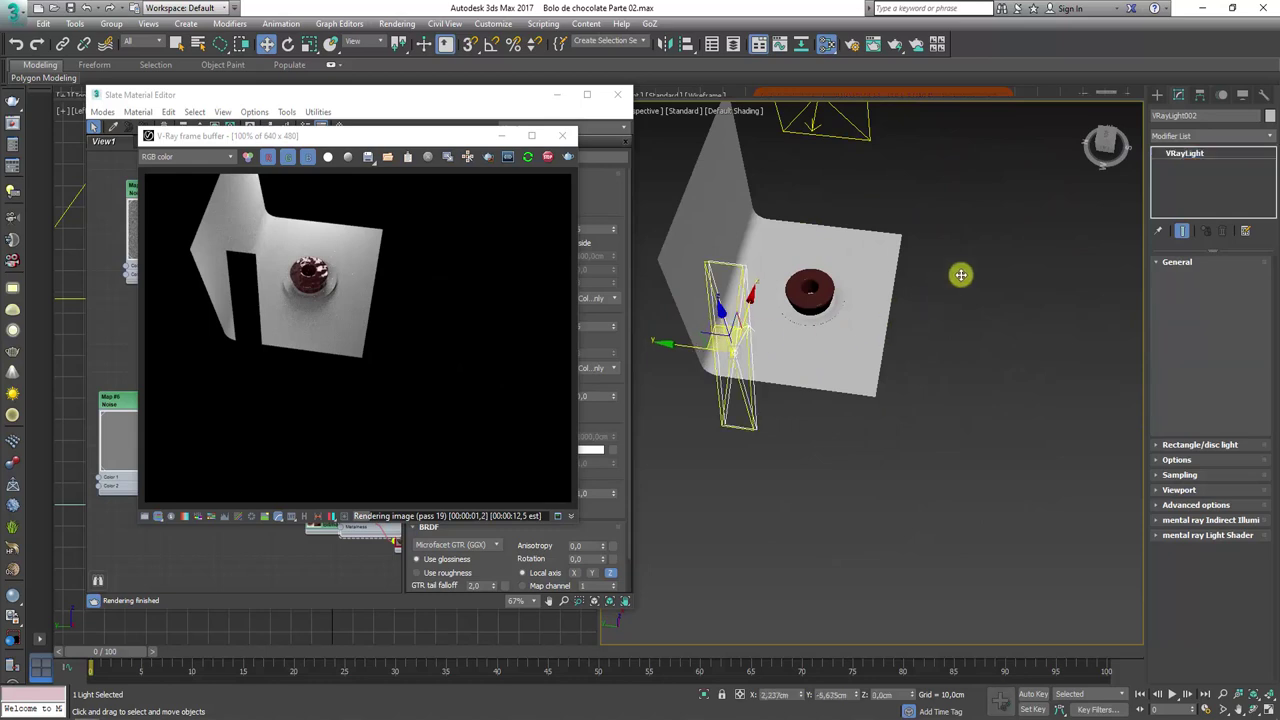
left_click(645, 423)
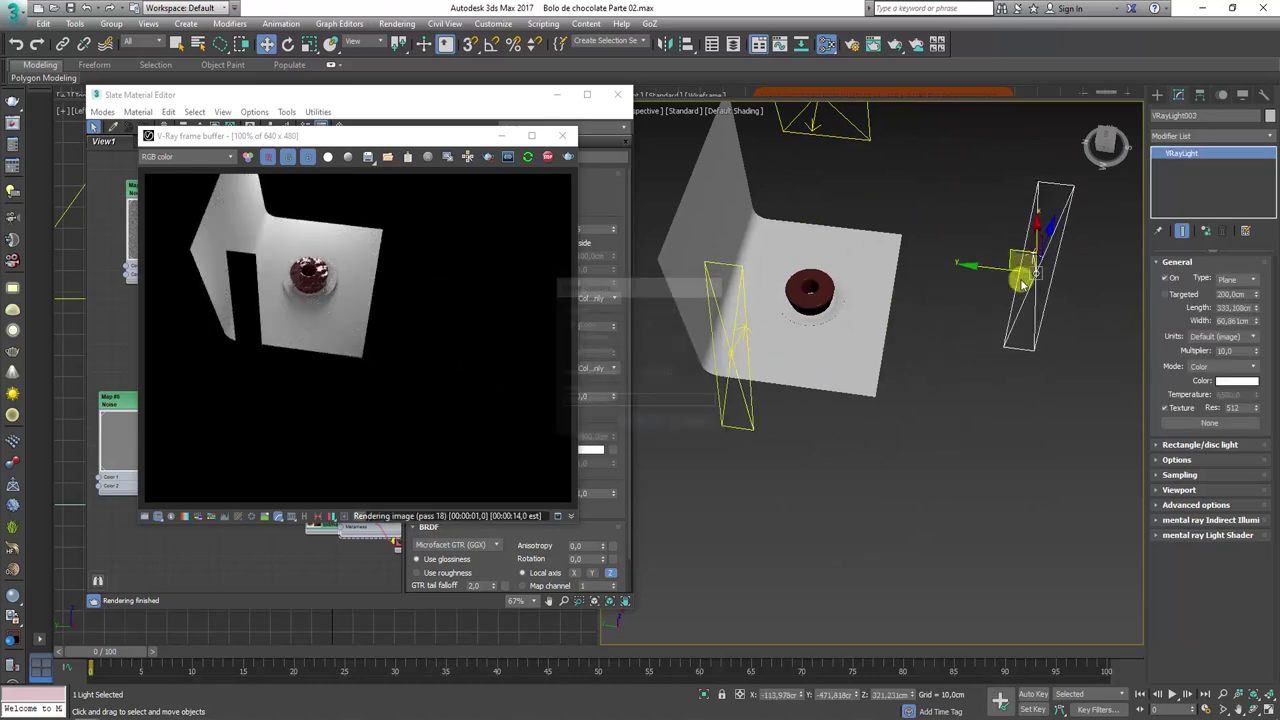
key("e")
left_click_drag(1045, 282, 1070, 285)
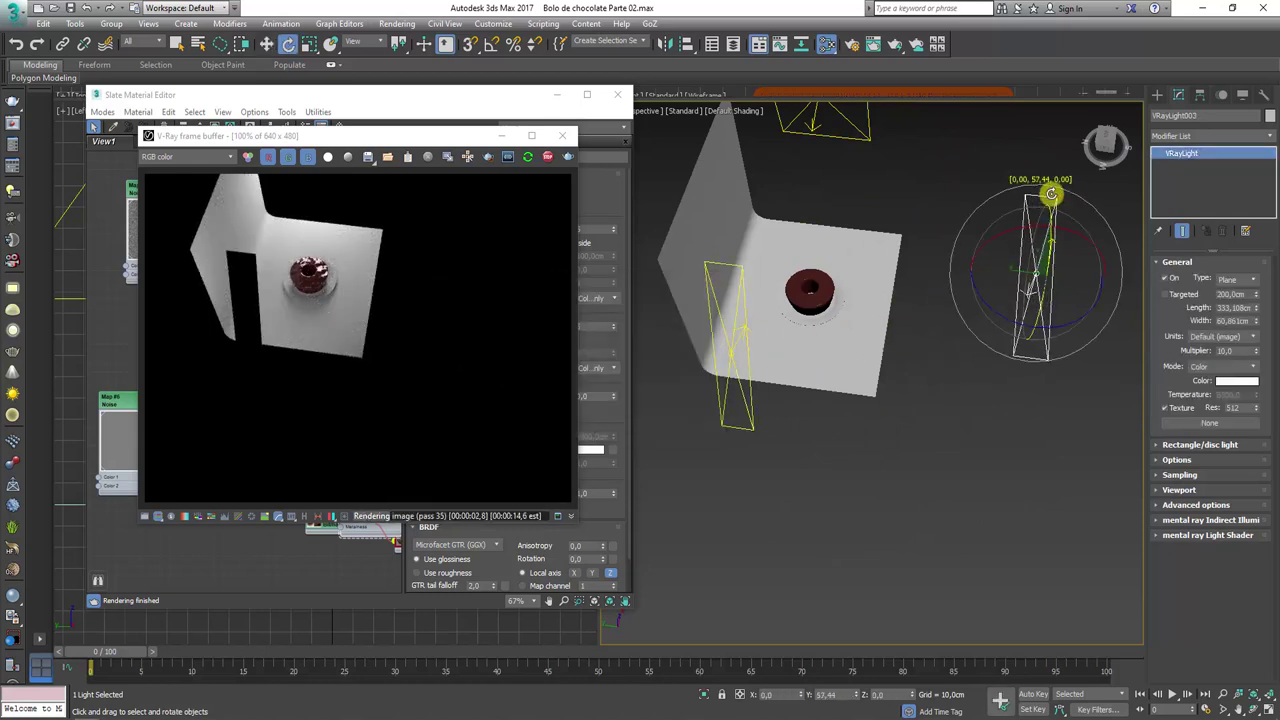
mouse_move(1070, 285)
middle_mouse_down("alt")
mouse_move(971, 343)
mouse_move(971, 357)
mouse_move(868, 378)
middle_mouse_up("alt")
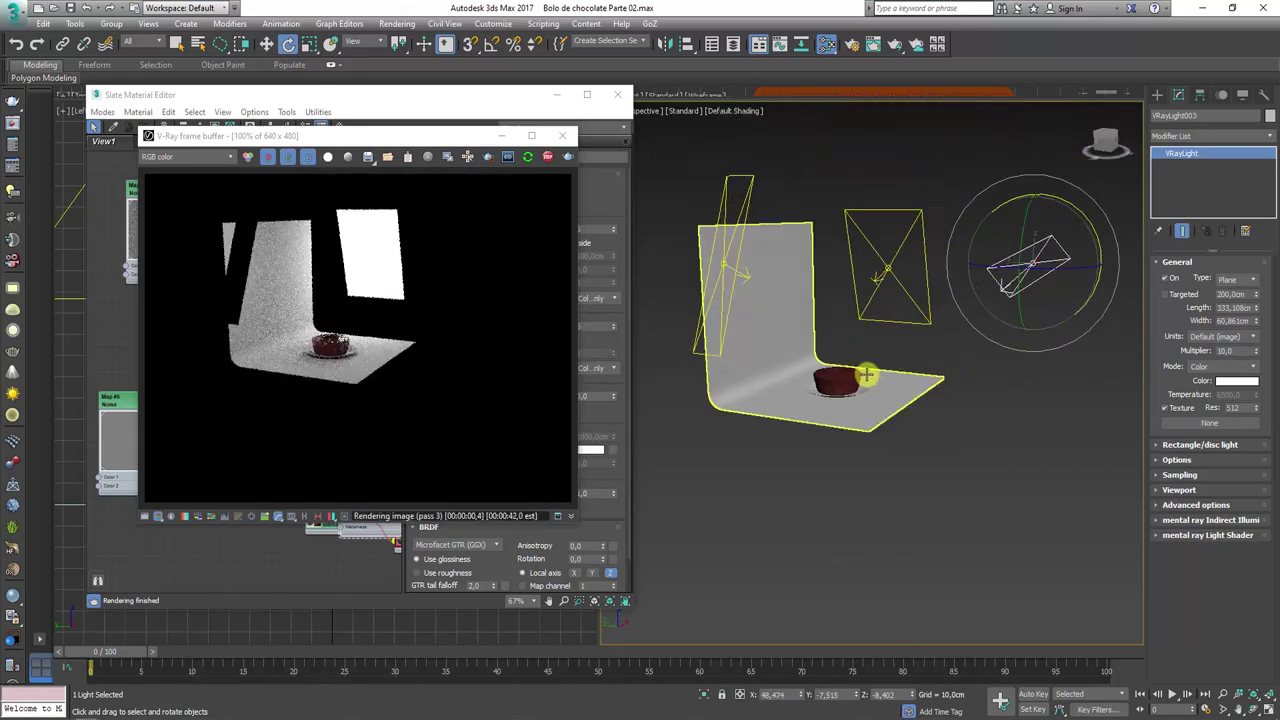
scroll(850, 395, "up", 5)
scroll(866, 425, "up", 4)
scroll(925, 400, "up", 4)
Select the cake (Tube002) and orbit the perspective view to look down on it
scroll(900, 420, "down", 6)
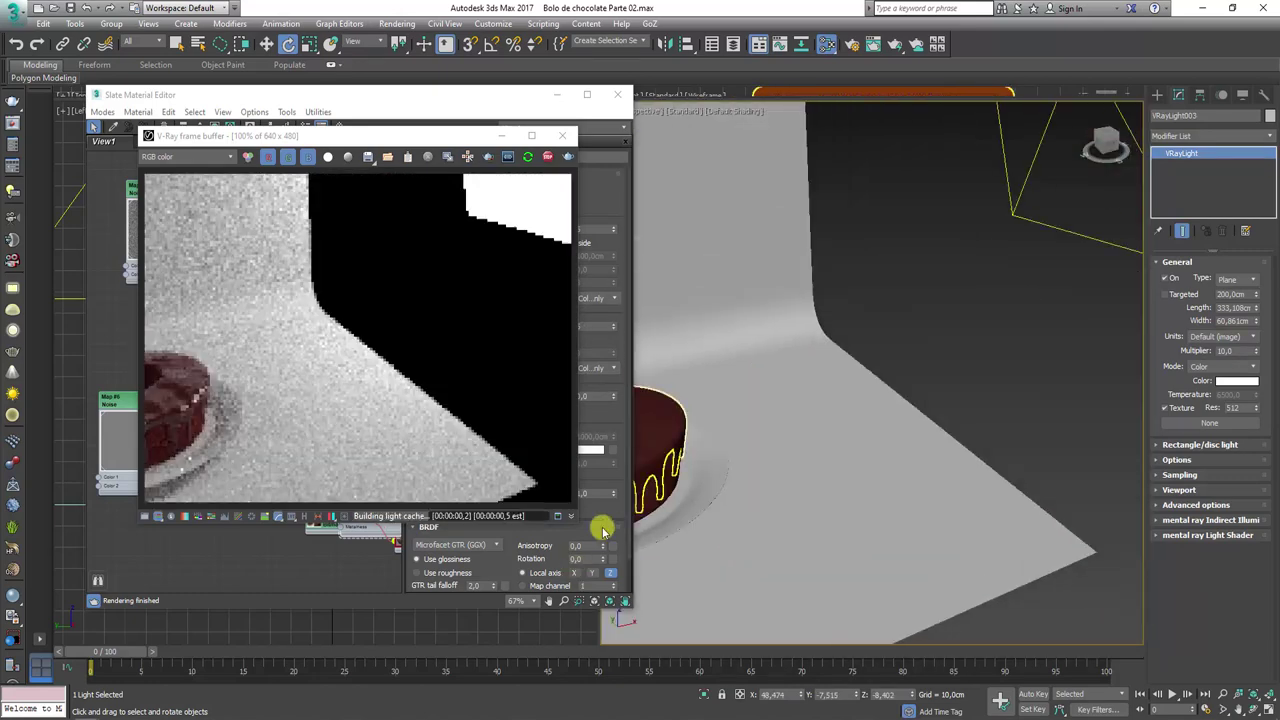
left_click(606, 523)
scroll(831, 466, "up", 2)
scroll(832, 397, "up", 2)
left_click(832, 397)
middle_click_drag(832, 397, 943, 491, "alt")
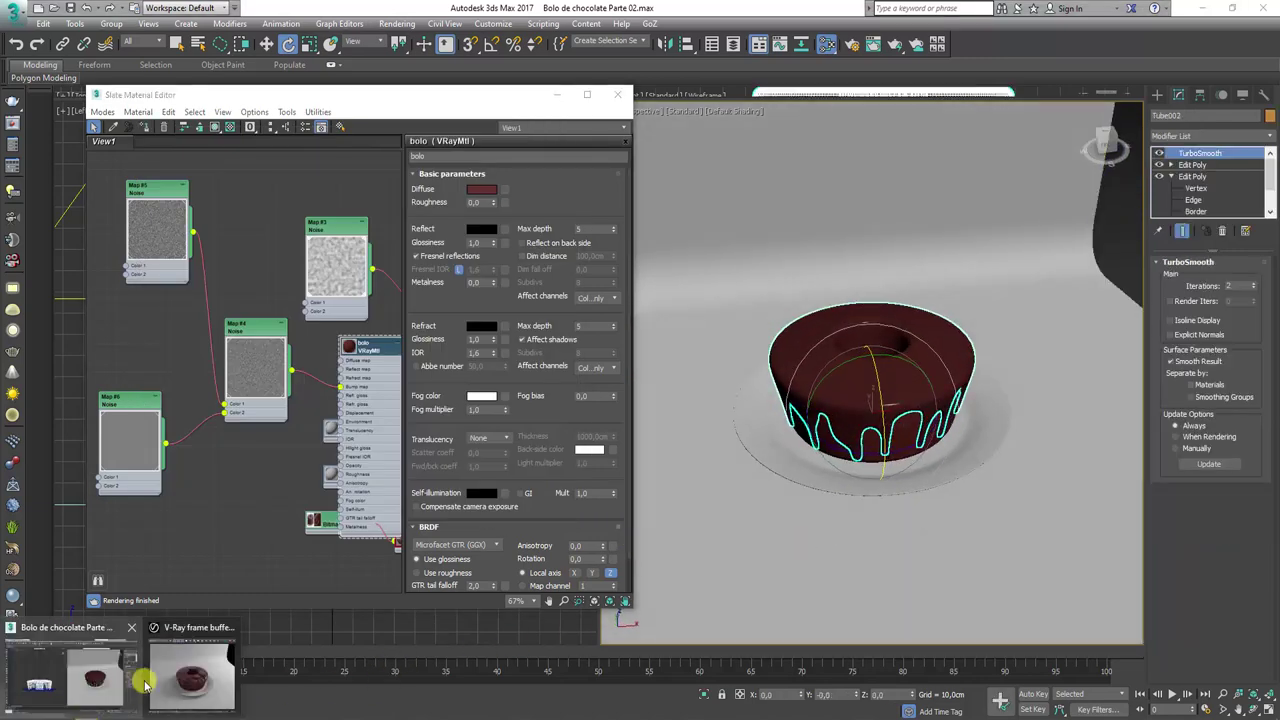
Zoom in on the cake and dock the V-Ray render window right of the Slate editor
left_click(180, 677)
left_click_drag(435, 142, 515, 118)
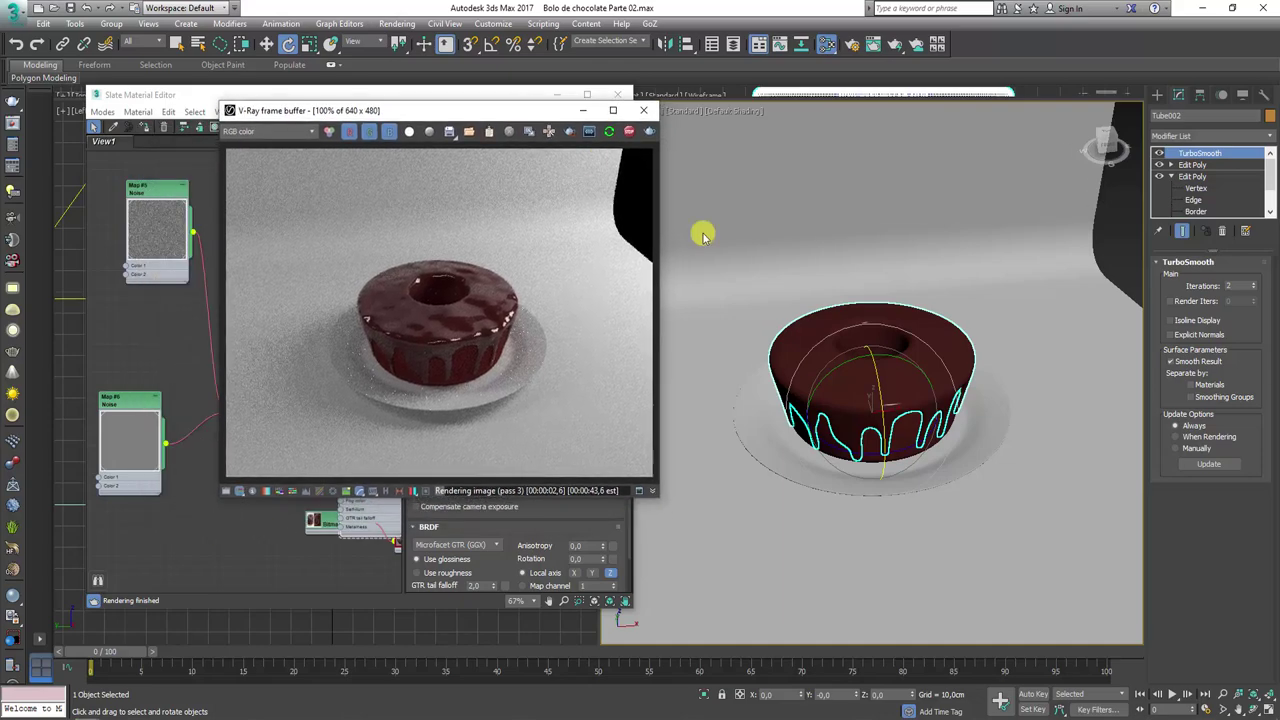
scroll(848, 377, "up", 2)
scroll(889, 366, "up", 3)
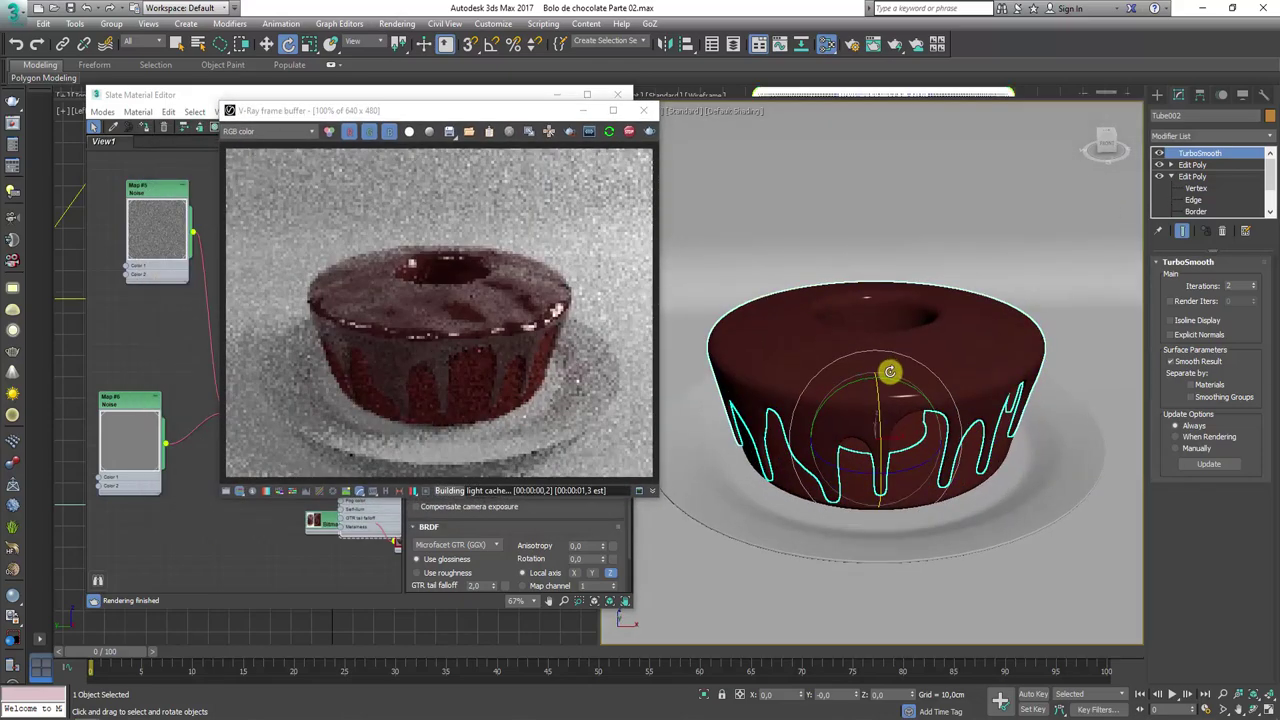
middle_click_drag(889, 366, 908, 386, "alt")
scroll(877, 394, "down", 1)
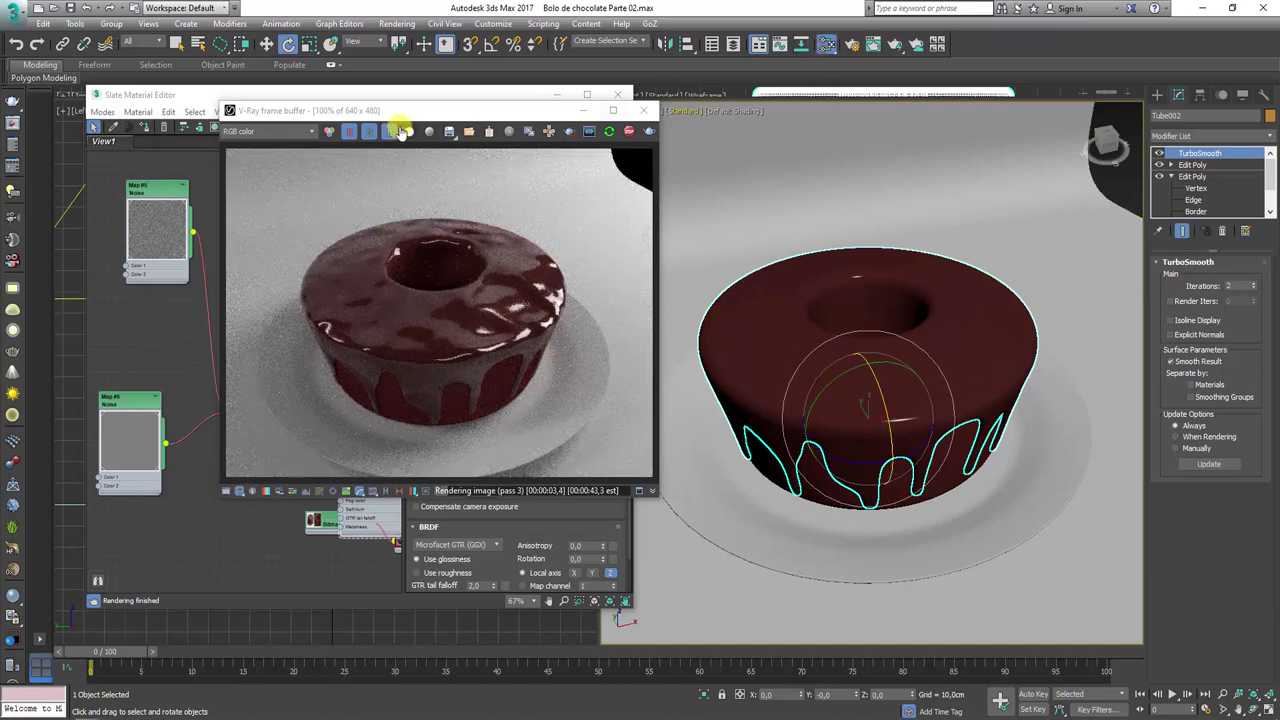
left_click_drag(434, 112, 904, 105)
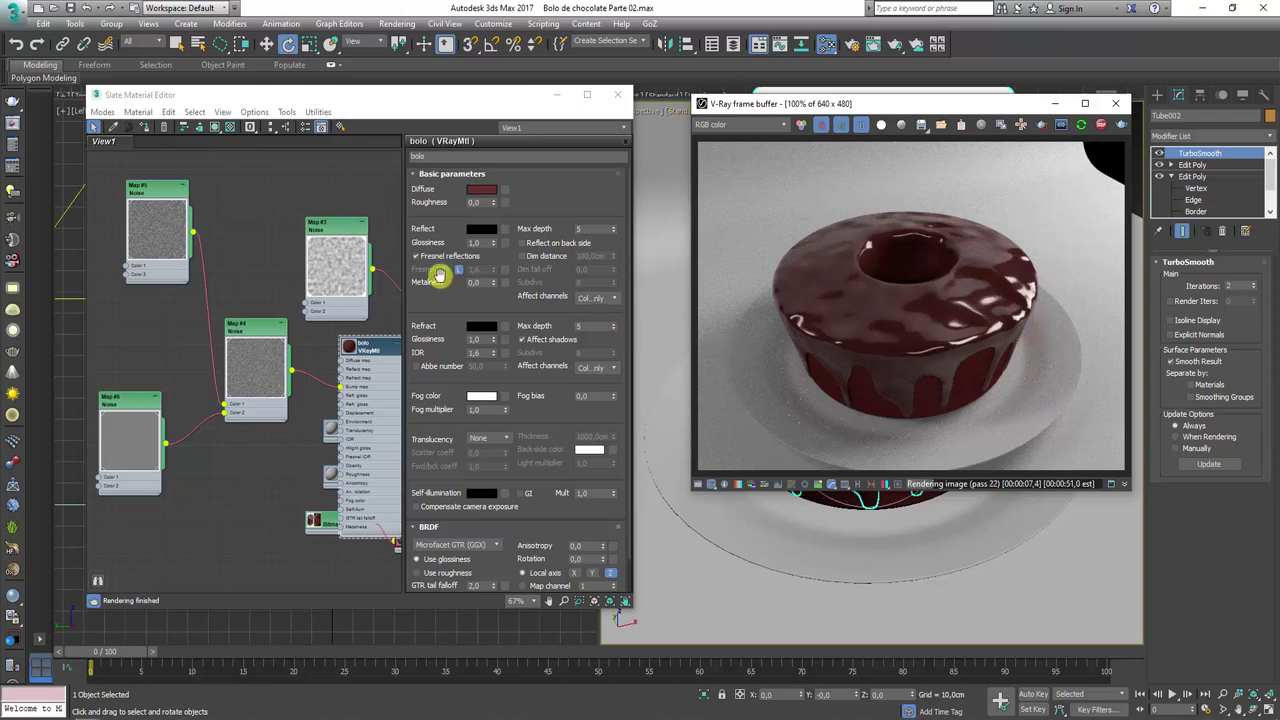
Lower the calda VRayMtl's Reflect colour to a pinkish grey of value 121
mouse_move(380, 330)
middle_mouse_down()
mouse_move(294, 331)
mouse_move(171, 294)
middle_mouse_up()
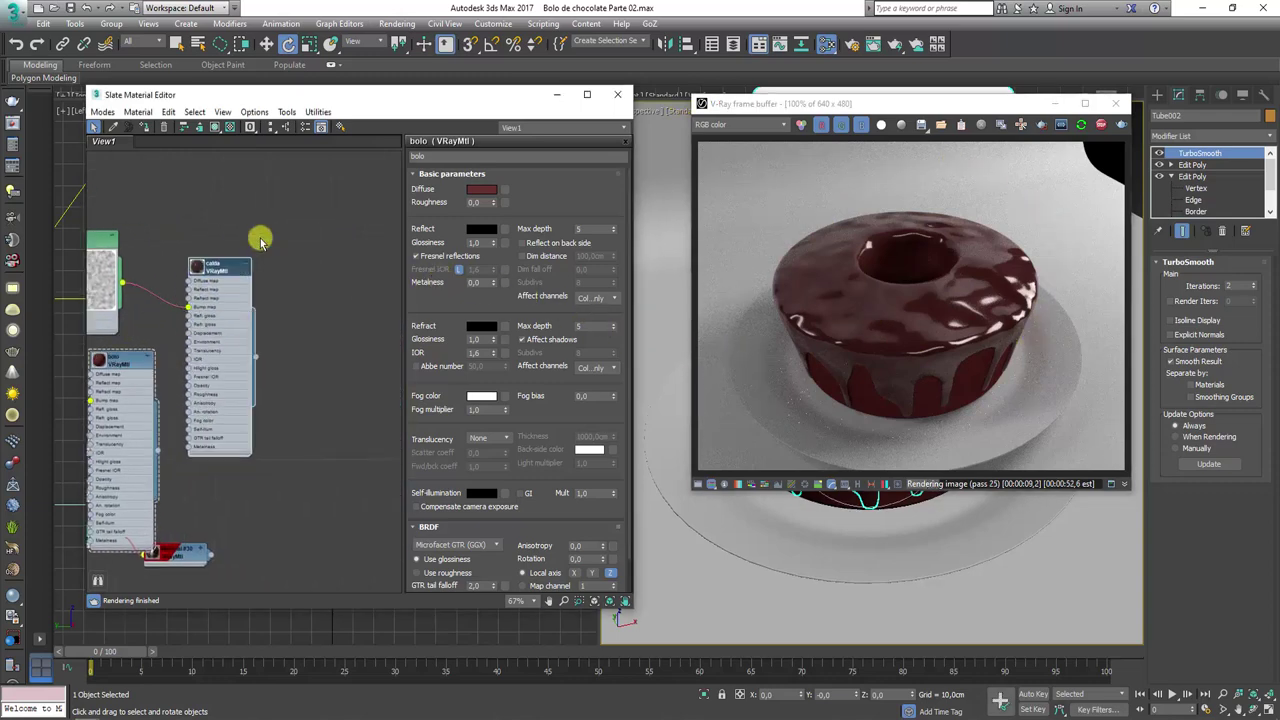
left_click_drag(100, 240, 180, 176)
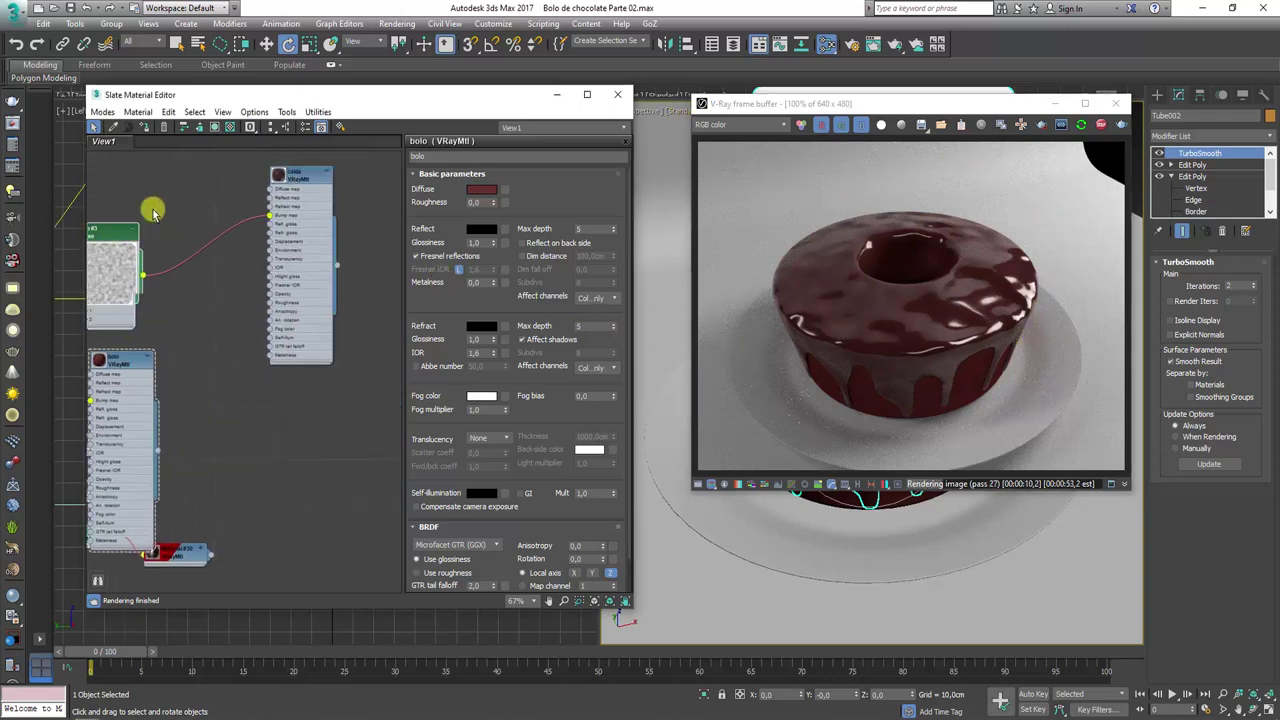
double_click(300, 176)
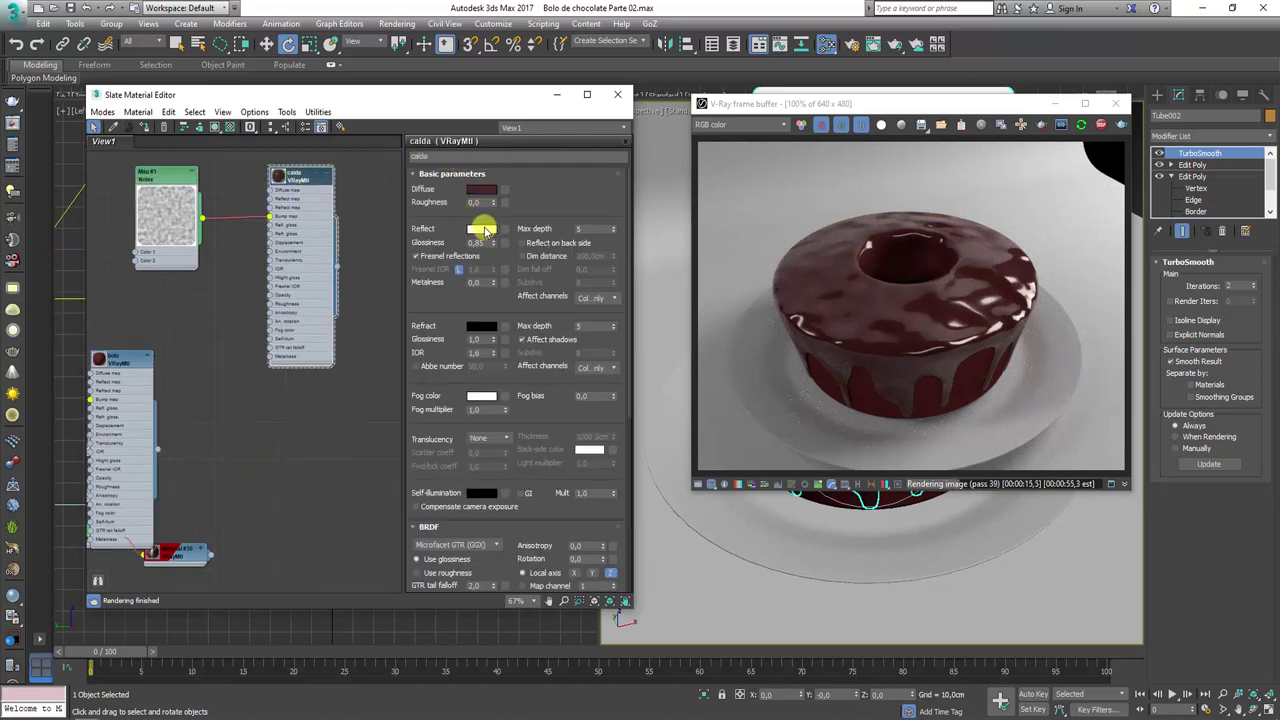
left_click(482, 229)
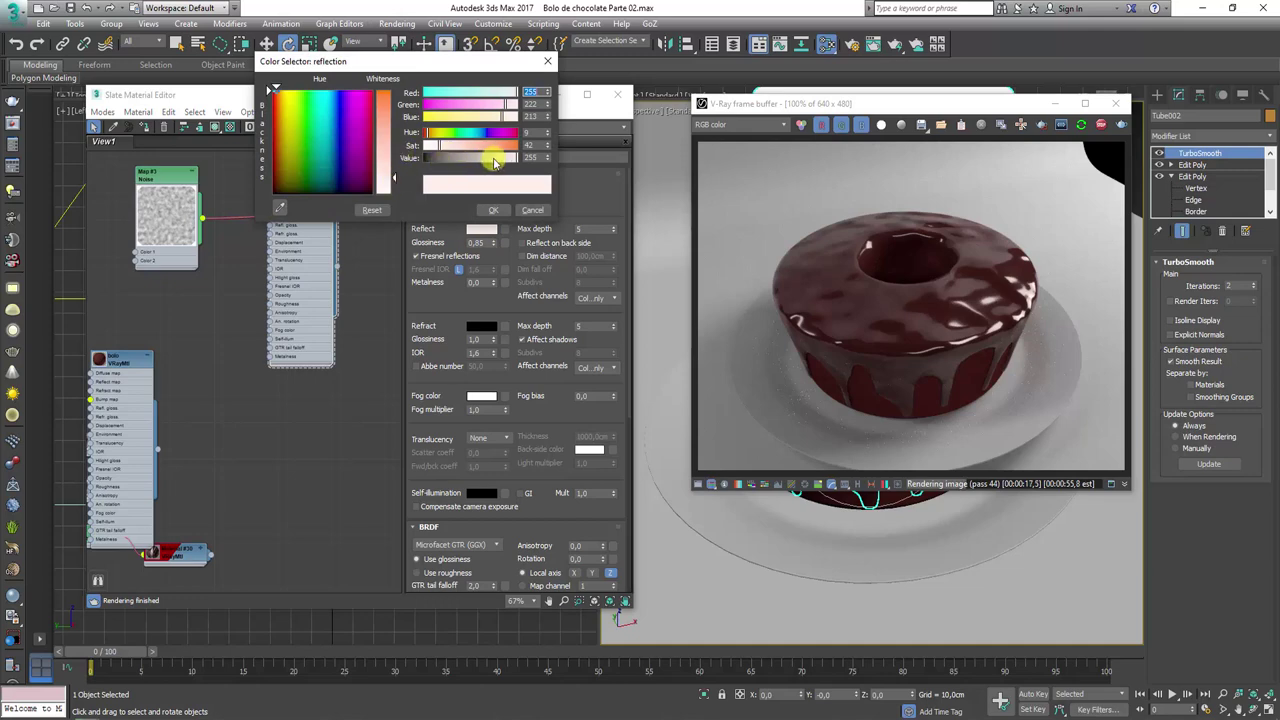
left_click_drag(493, 162, 455, 162)
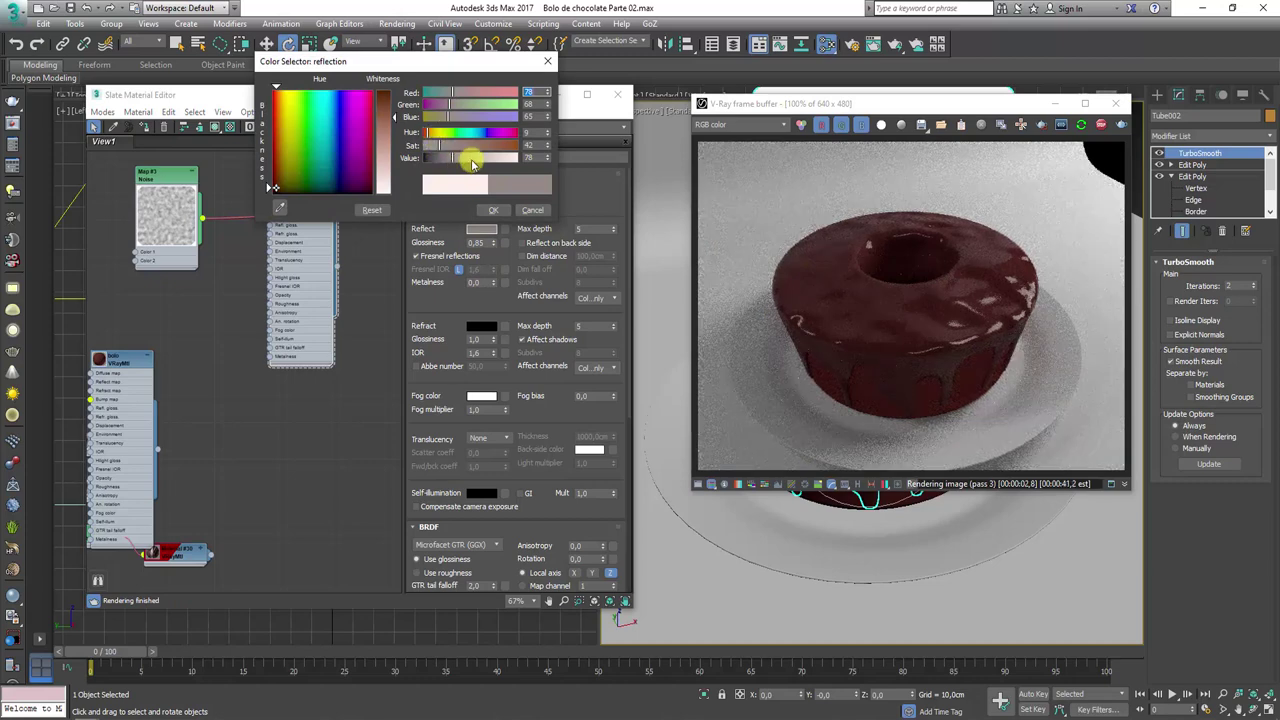
left_click_drag(455, 160, 470, 160)
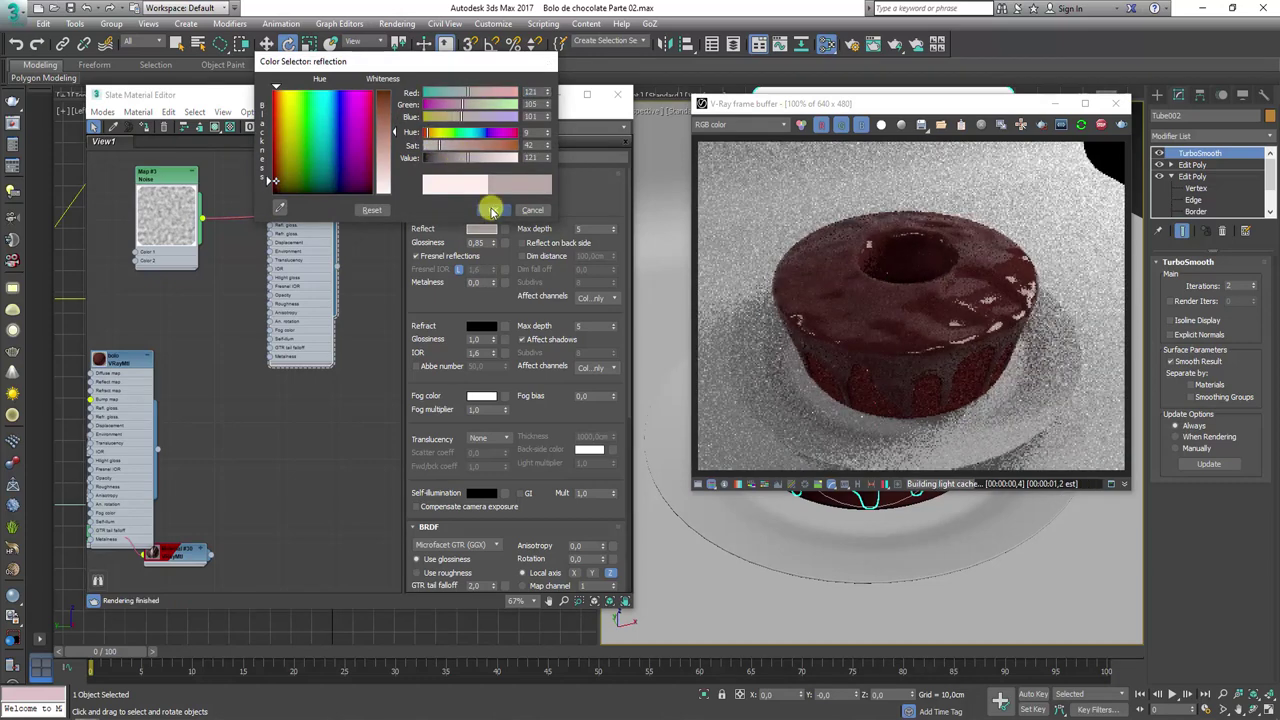
left_click(491, 208)
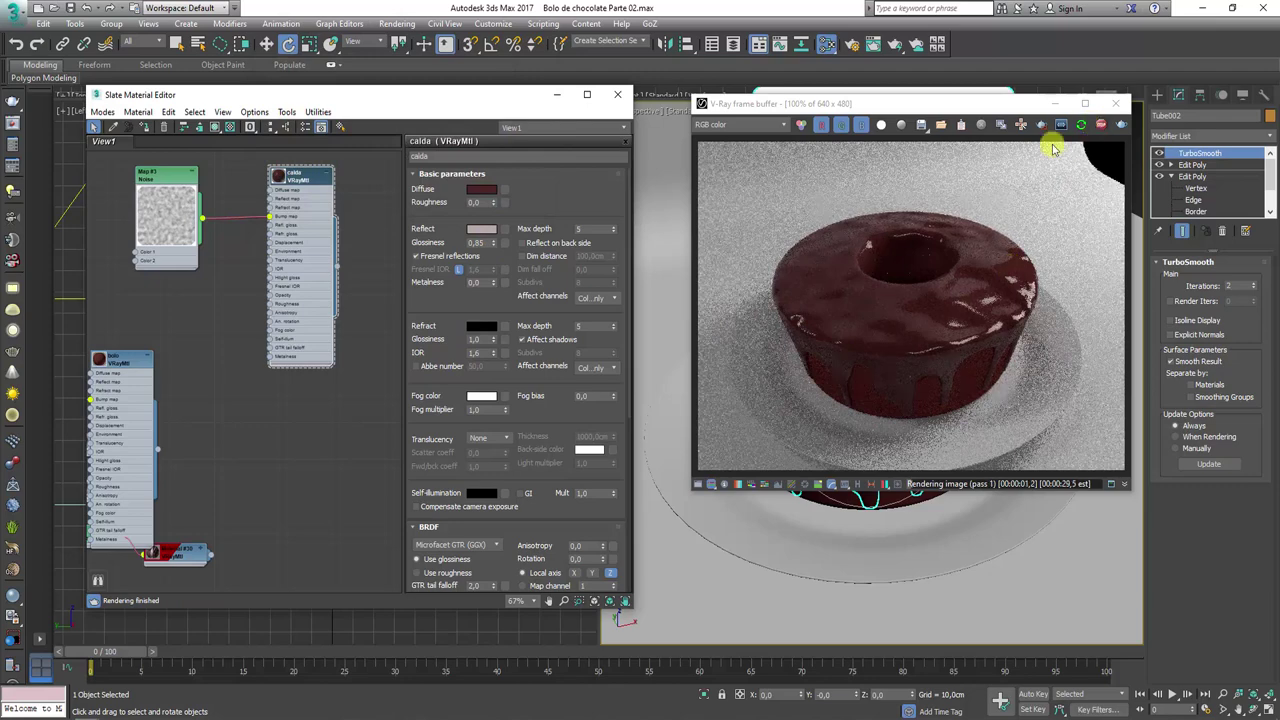
scroll(295, 340, "down", 3)
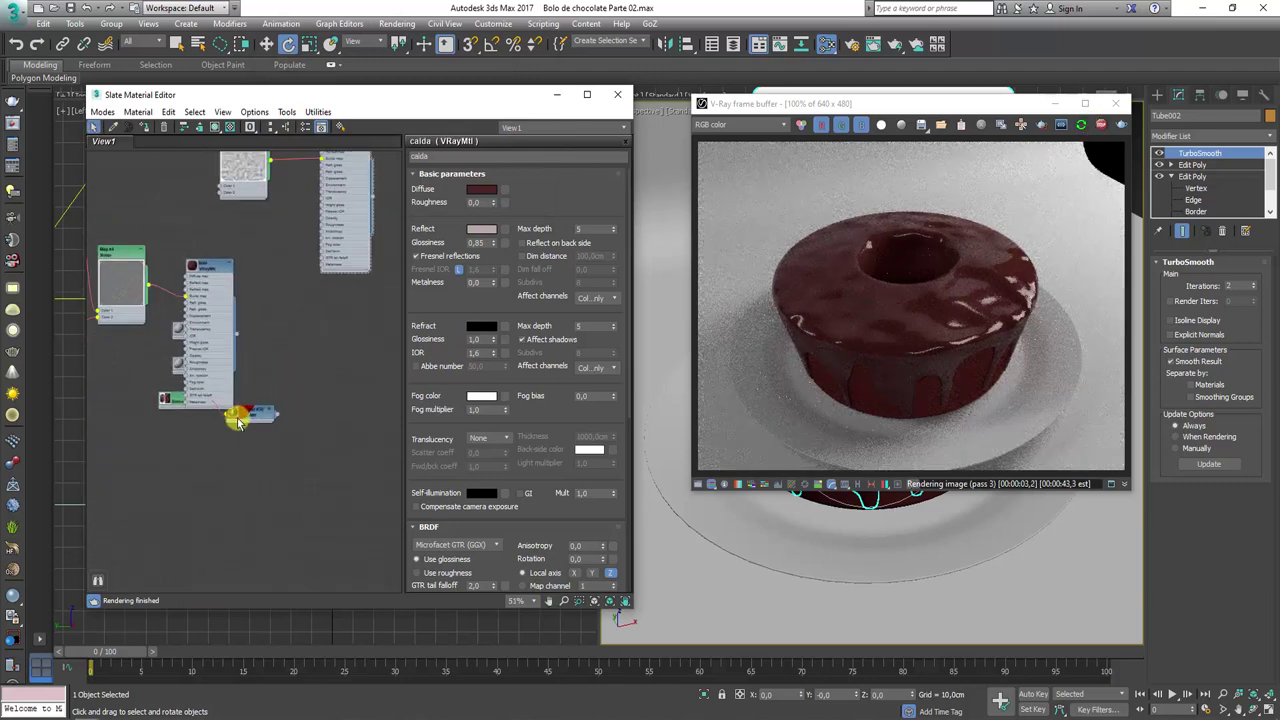
Collapse the expanded material node and move it and the Blend node upward
middle_click_drag(237, 420, 280, 400)
left_click_drag(274, 243, 260, 205)
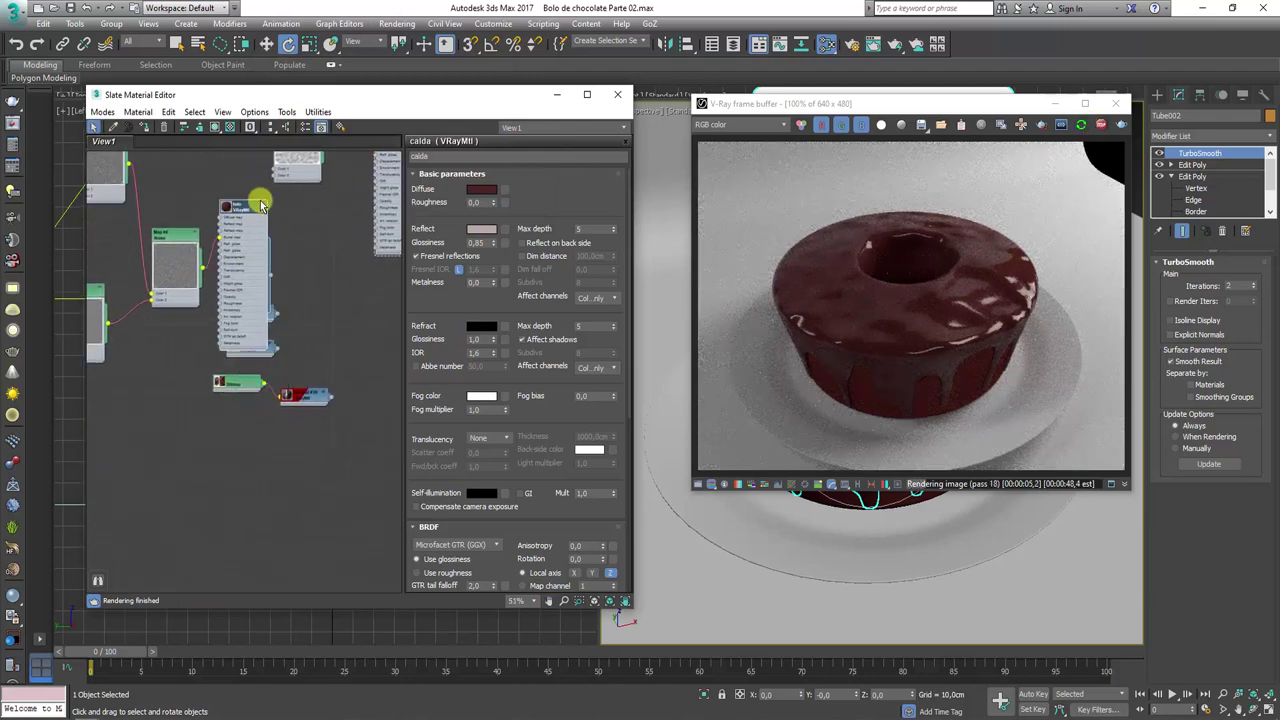
left_click(258, 210)
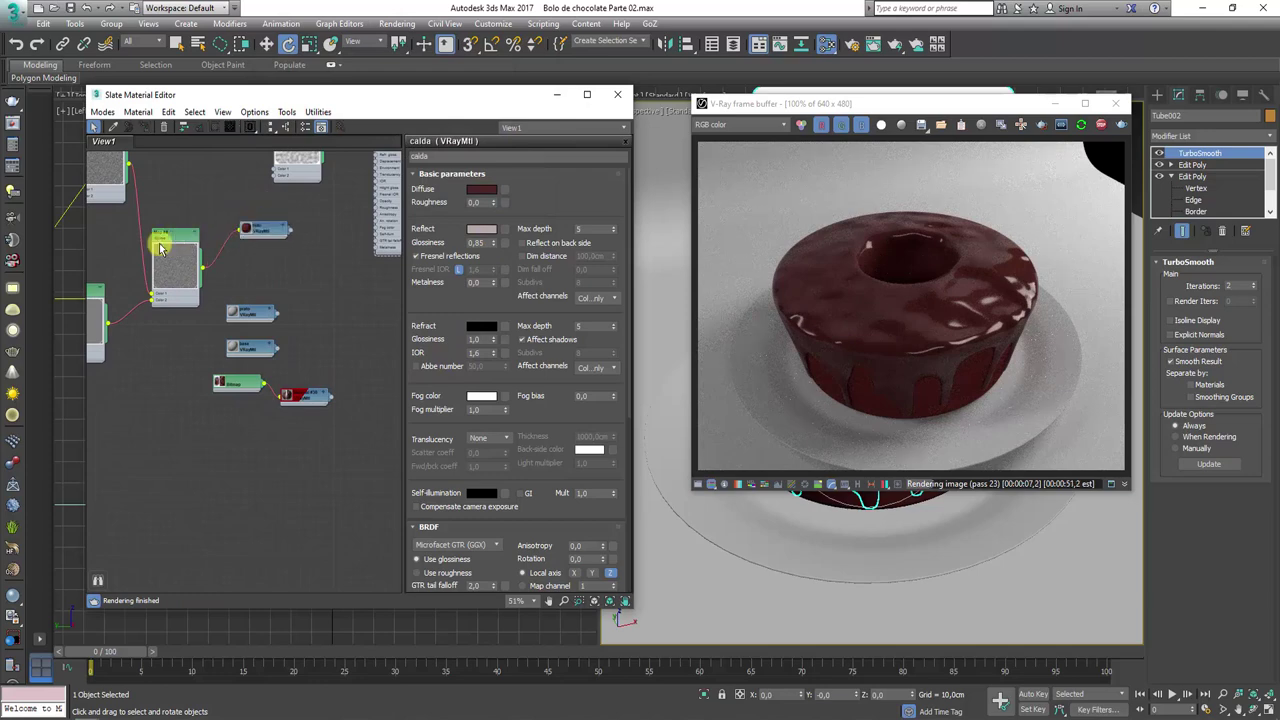
left_click_drag(173, 243, 186, 208)
scroll(190, 225, "down", 3)
scroll(140, 210, "down", 2)
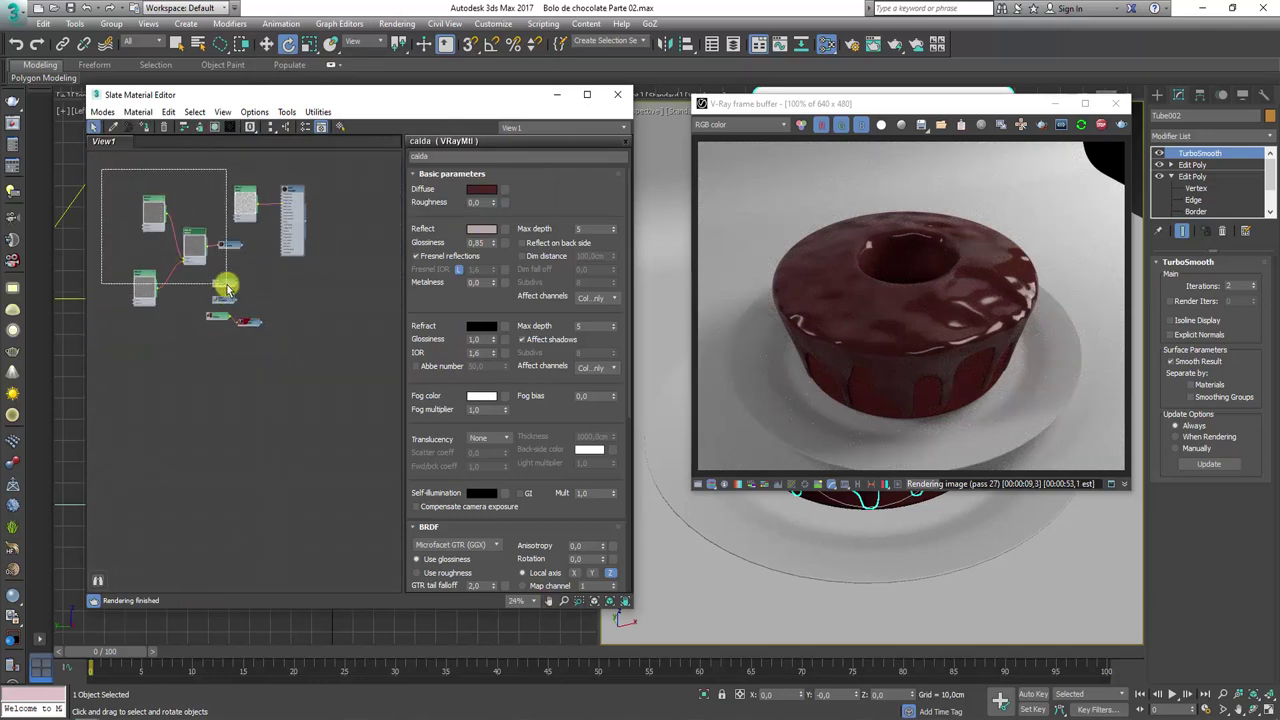
Lay out the child nodes, move the group, collapse calda, and pan to prato and base
left_click(275, 129)
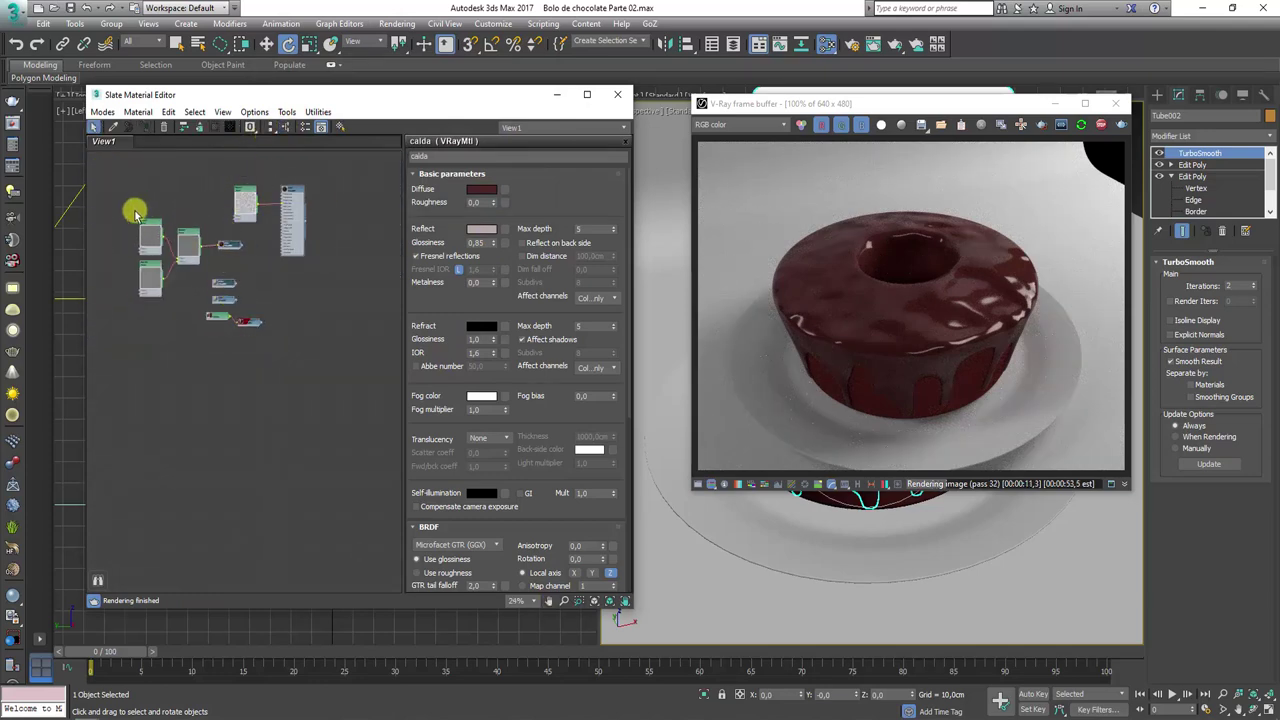
left_click_drag(230, 276, 201, 202)
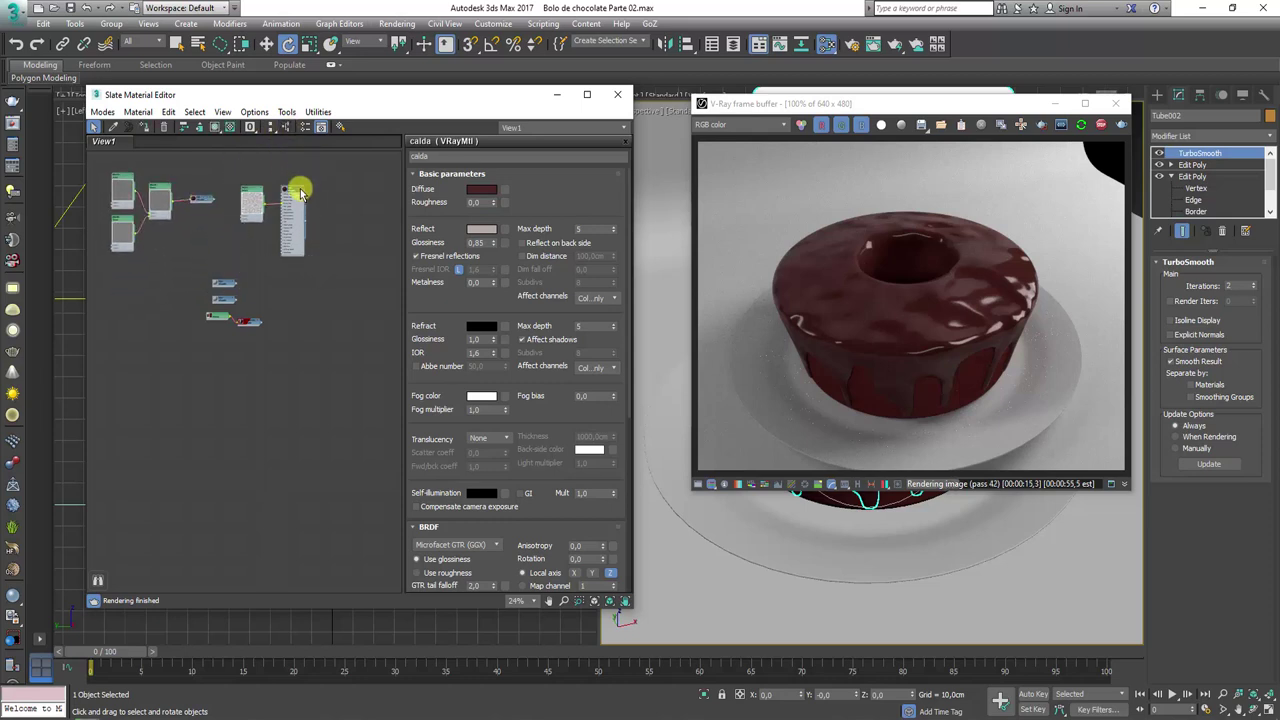
scroll(300, 190, "up", 2)
scroll(310, 188, "up", 3)
left_click(320, 183)
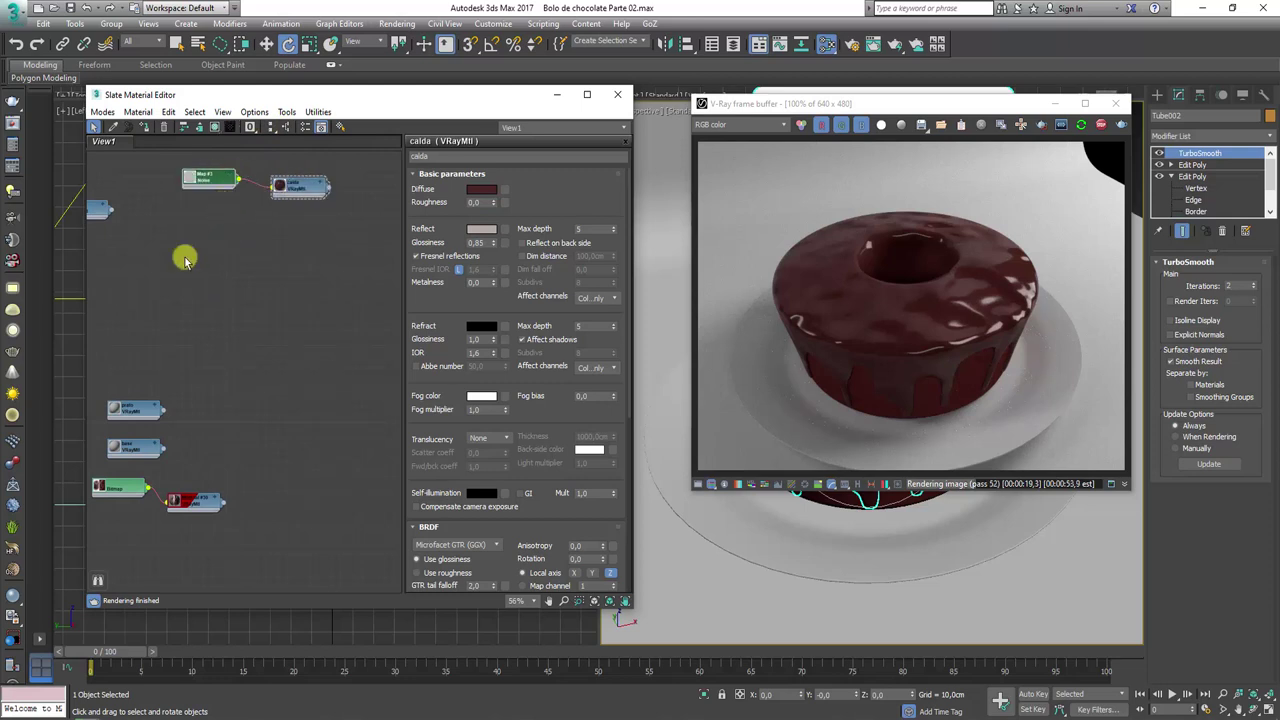
middle_click_drag(183, 257, 323, 297)
scroll(343, 292, "down", 2)
scroll(260, 288, "up", 3)
Set the prato plate material's diffuse to near-white and its reflection to full white
scroll(286, 286, "up", 2)
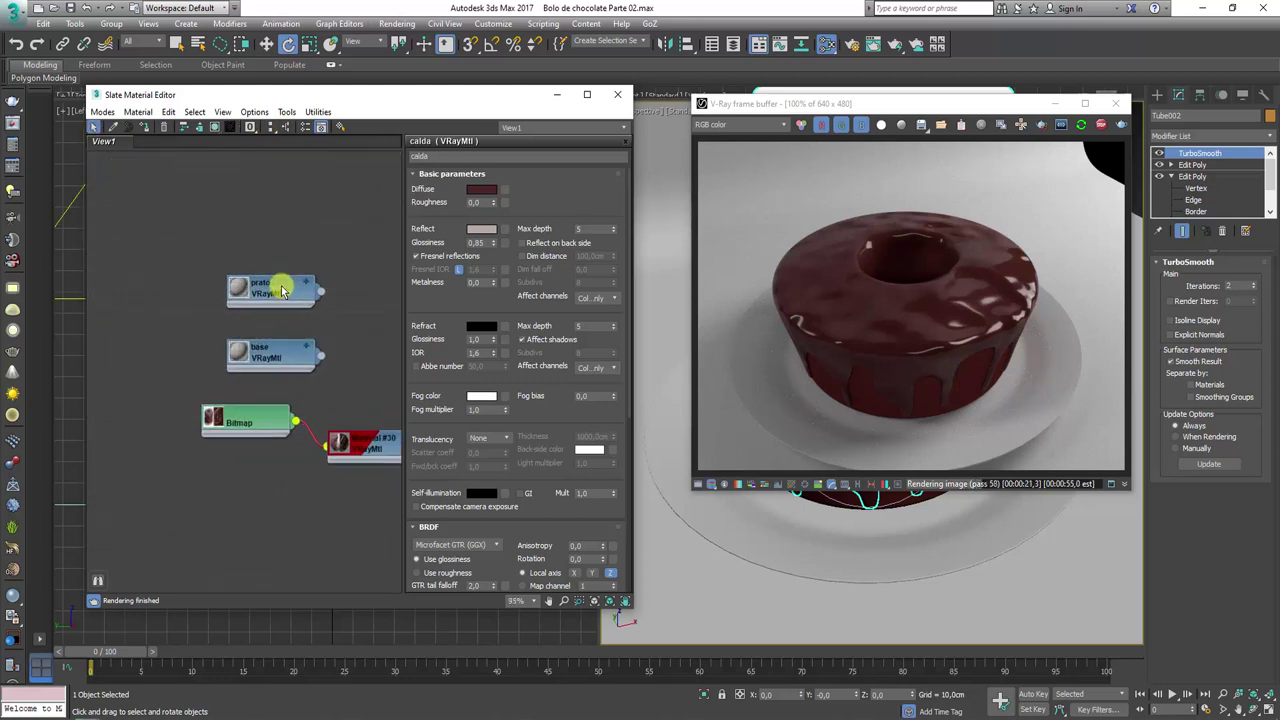
middle_click_drag(229, 300, 198, 312)
double_click(200, 312)
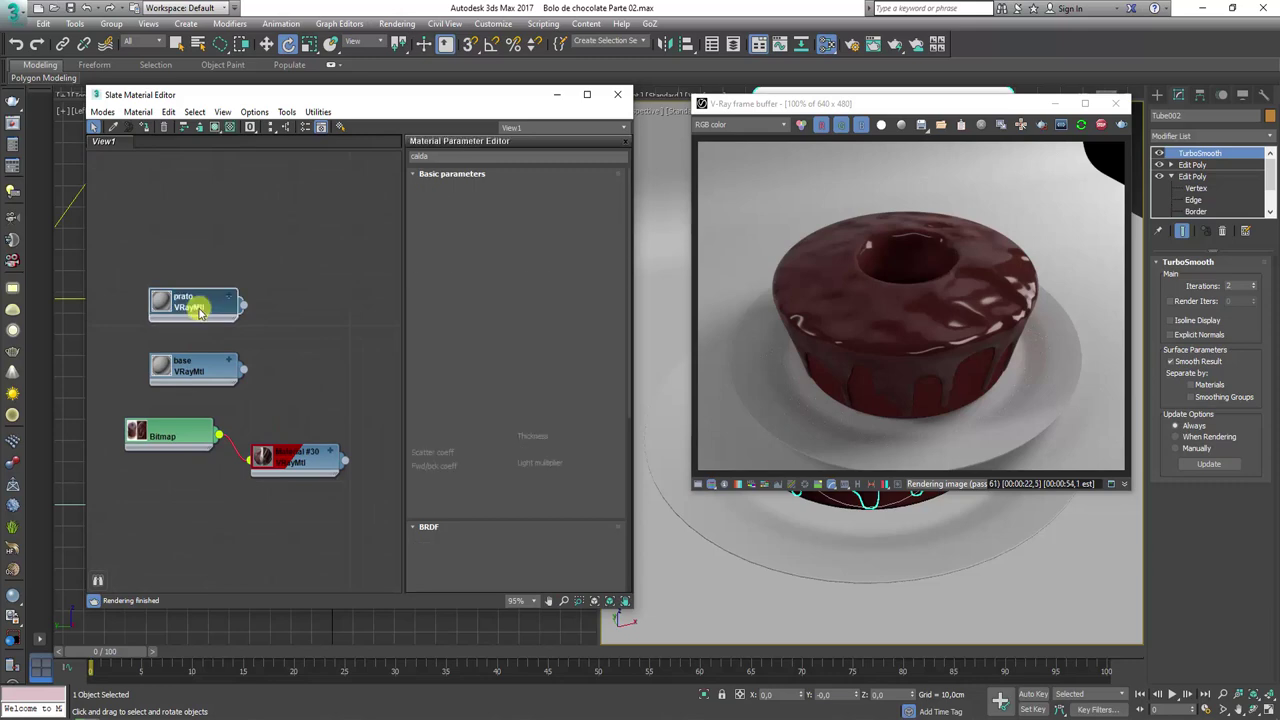
left_click(480, 190)
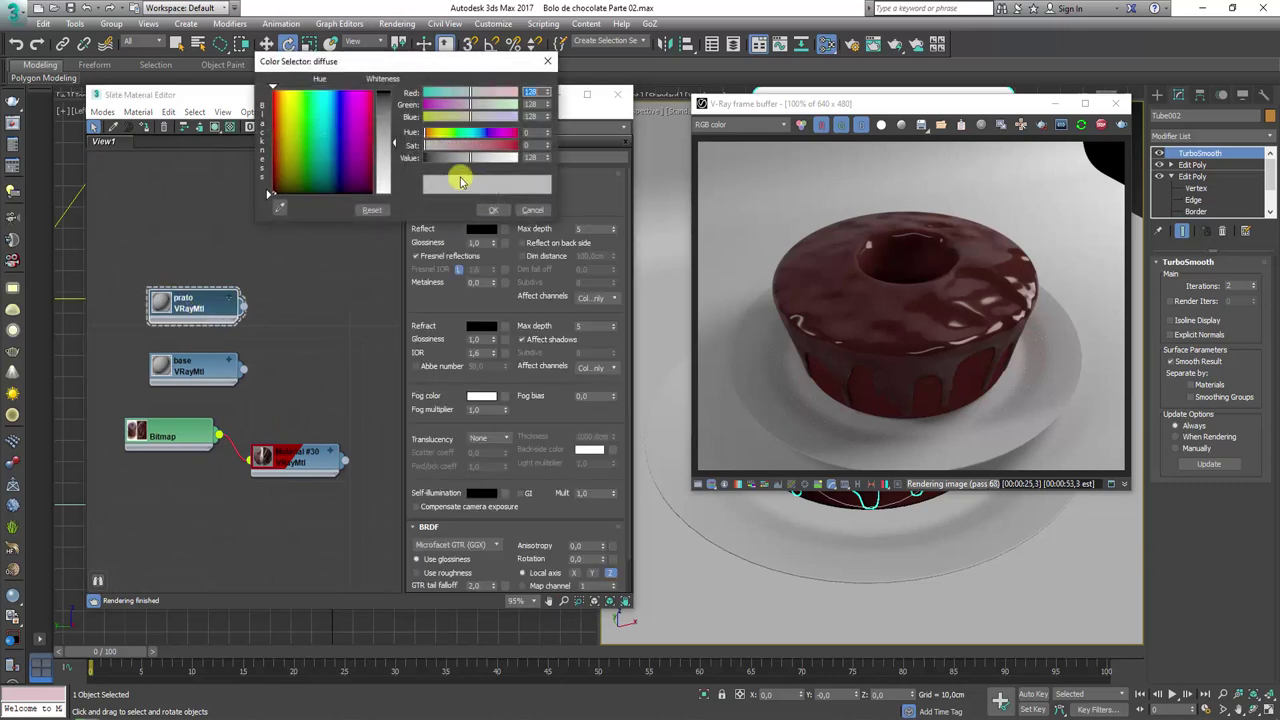
left_click_drag(509, 157, 504, 157)
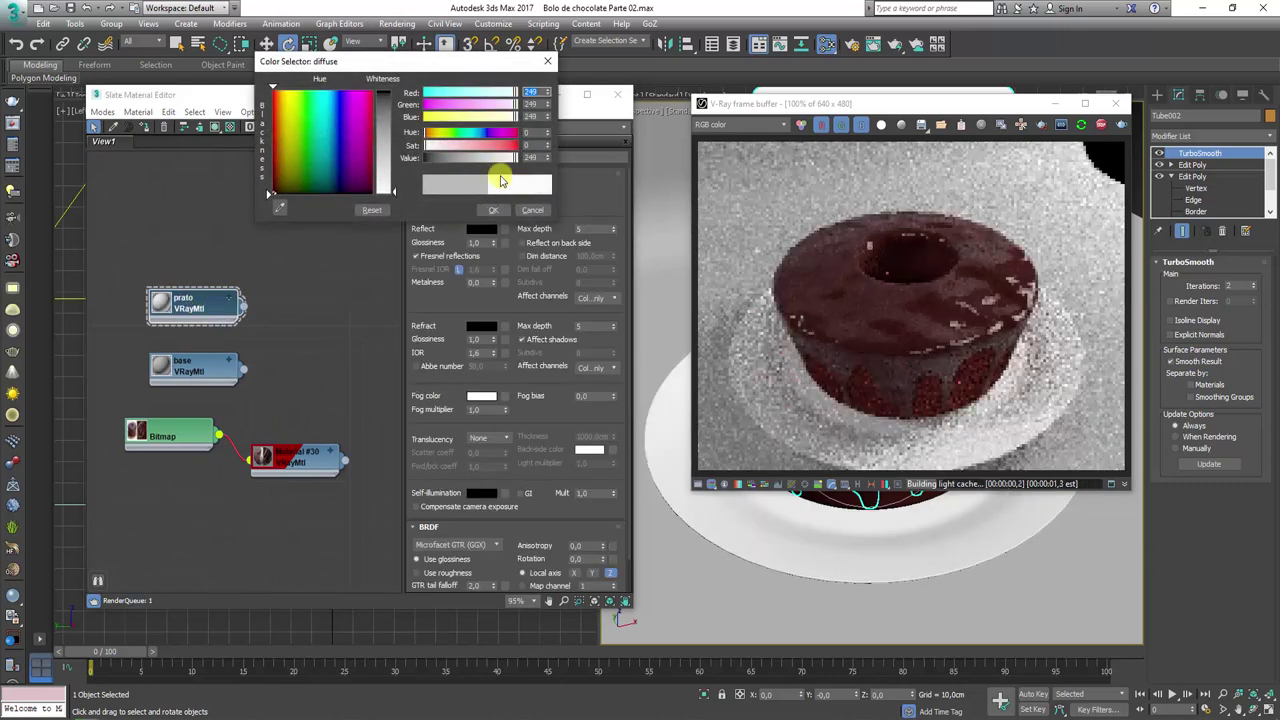
left_click(493, 210)
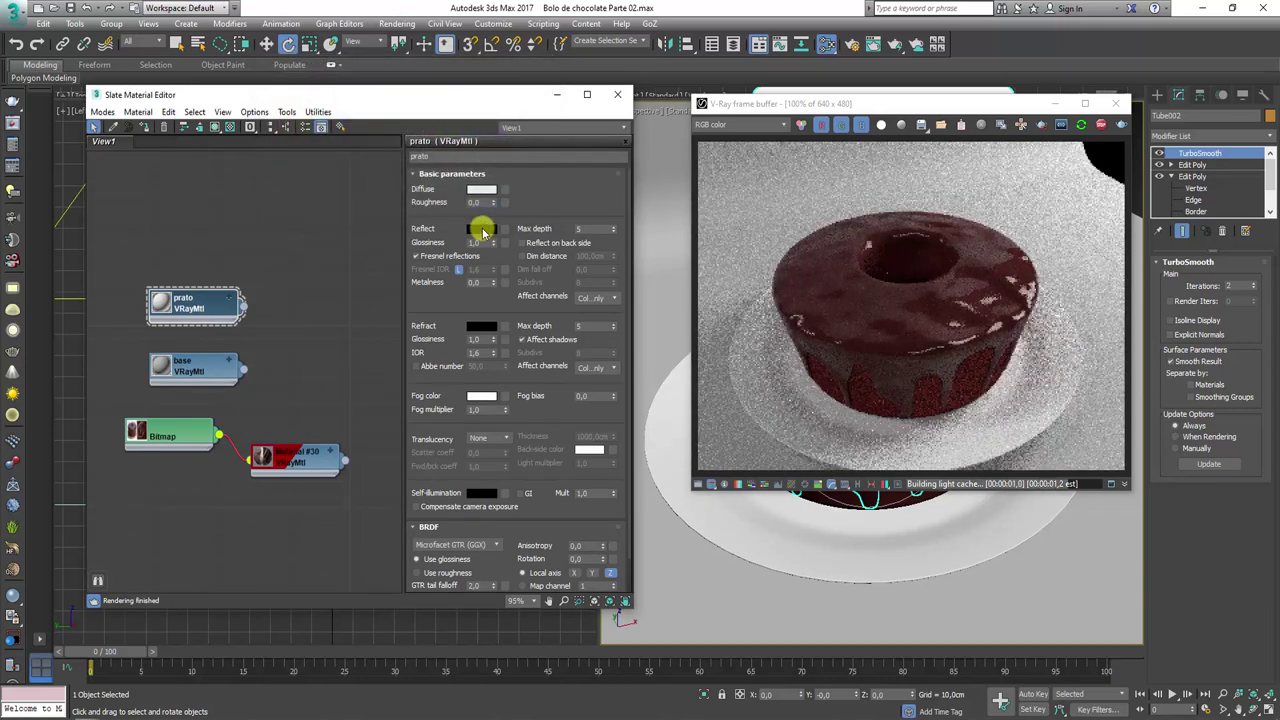
left_click(481, 228)
left_click_drag(386, 150, 388, 197)
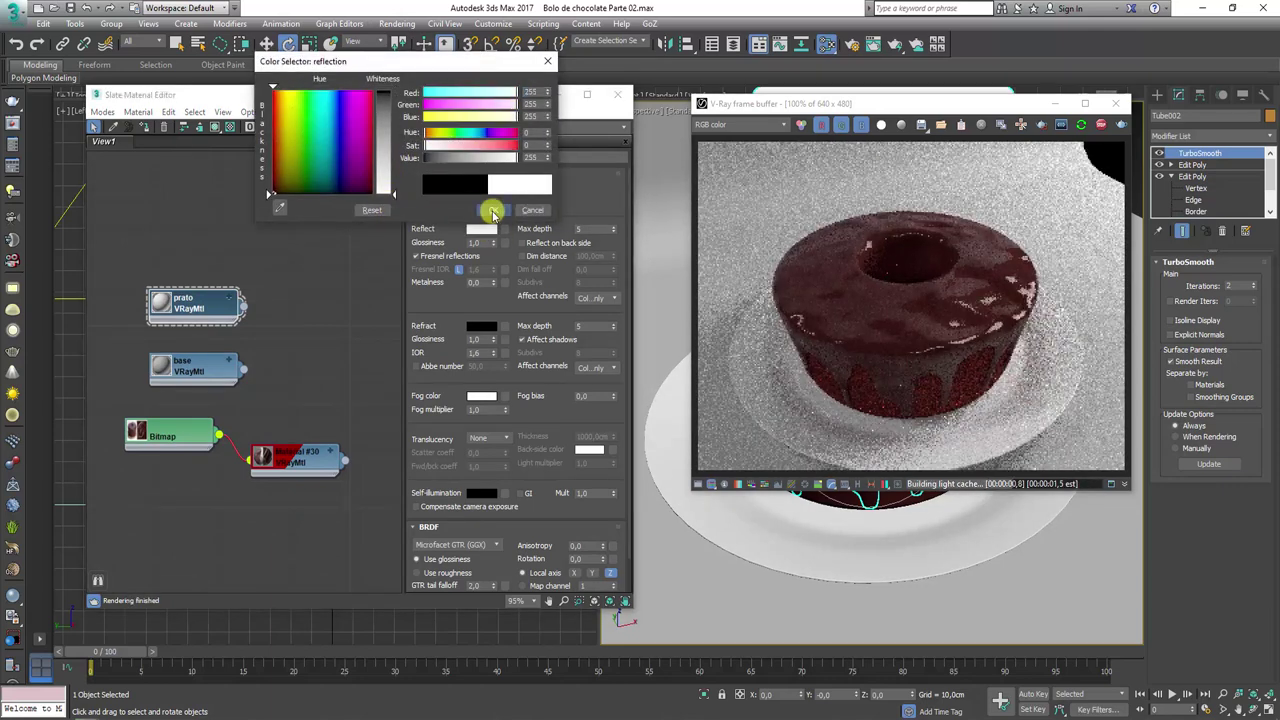
left_click(493, 210)
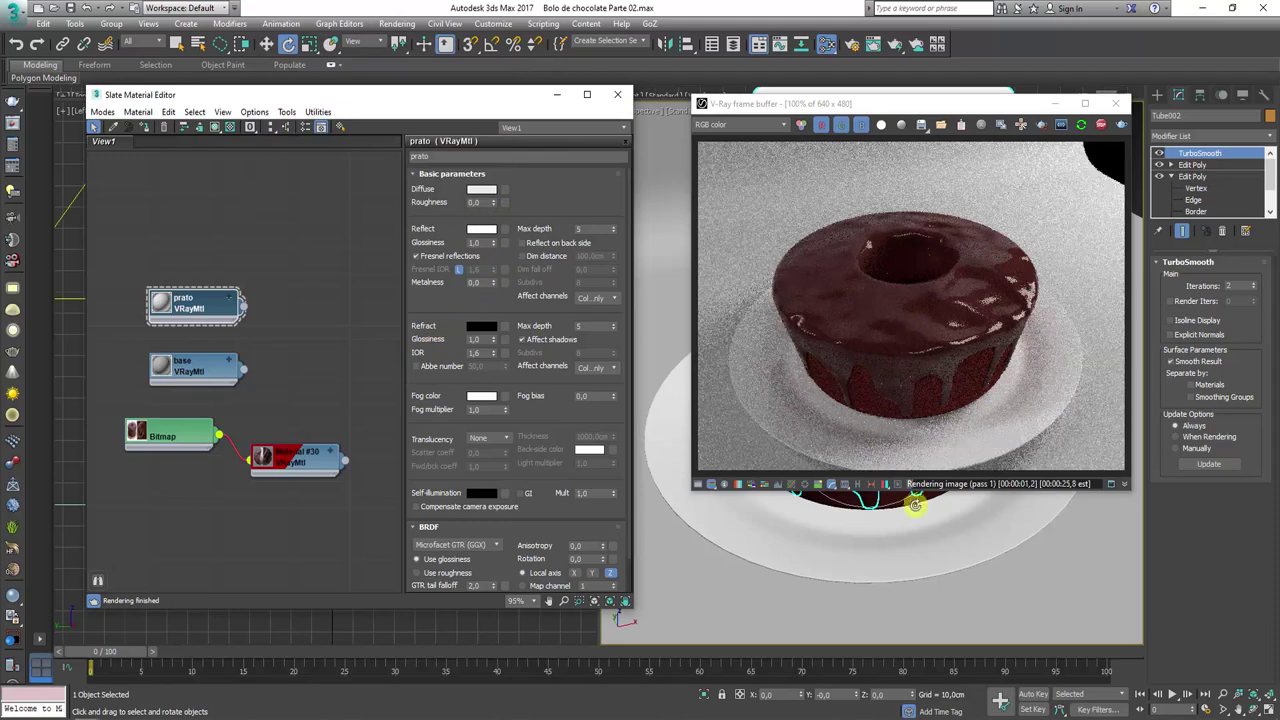
scroll(957, 550, "down", 2)
mouse_move(957, 550)
middle_mouse_down("alt")
mouse_move(983, 563)
mouse_move(983, 589)
mouse_move(971, 583)
mouse_move(988, 561)
middle_mouse_up("alt")
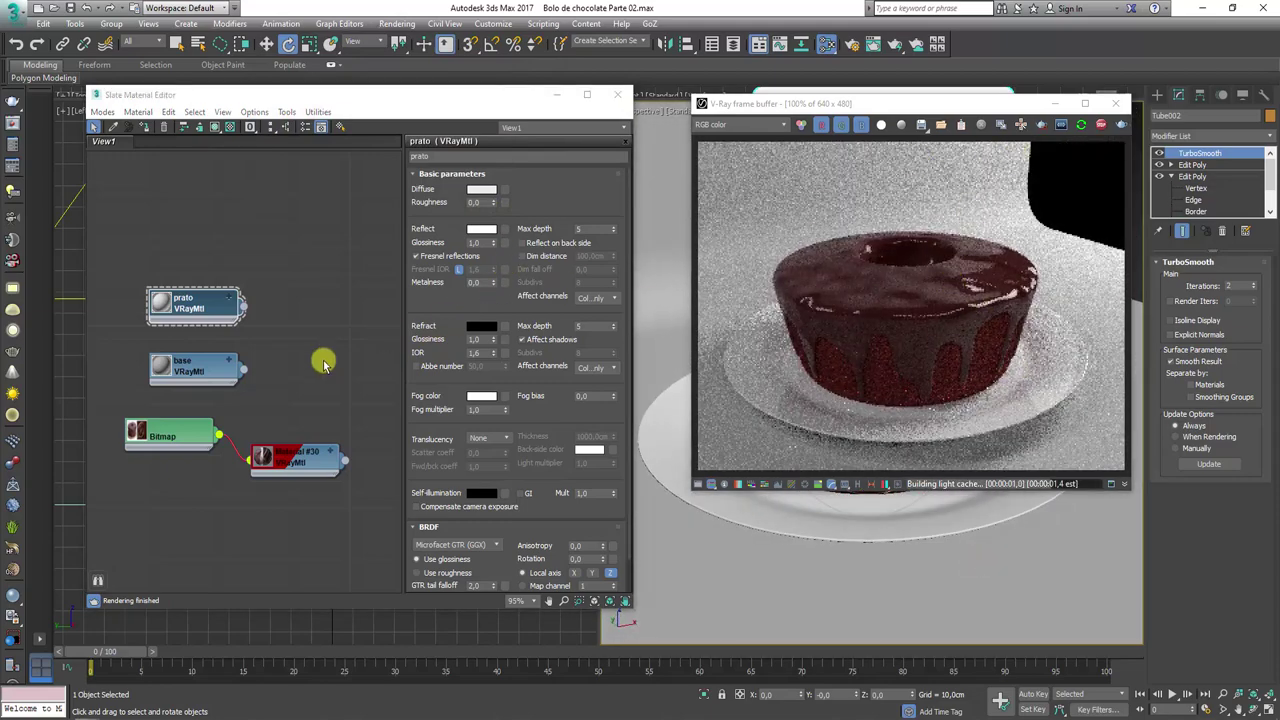
Darken the diffuse colour of the base material
left_click_drag(183, 378, 195, 378)
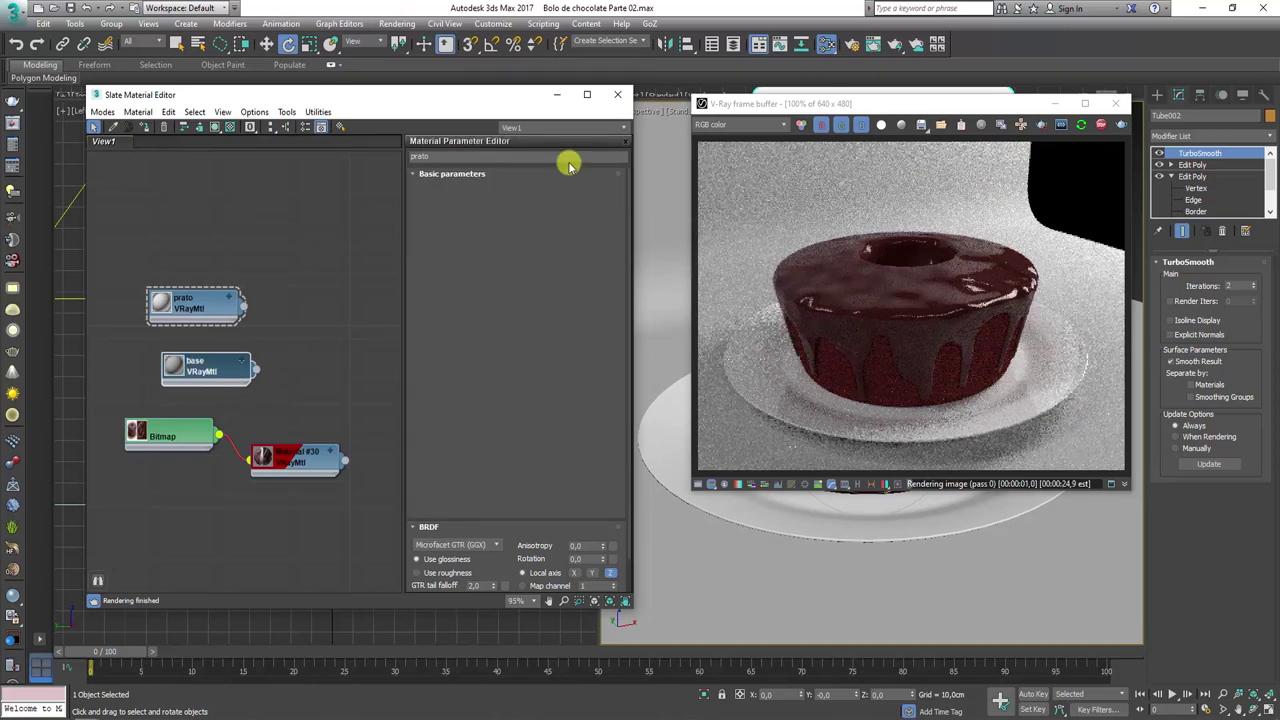
left_click(478, 189)
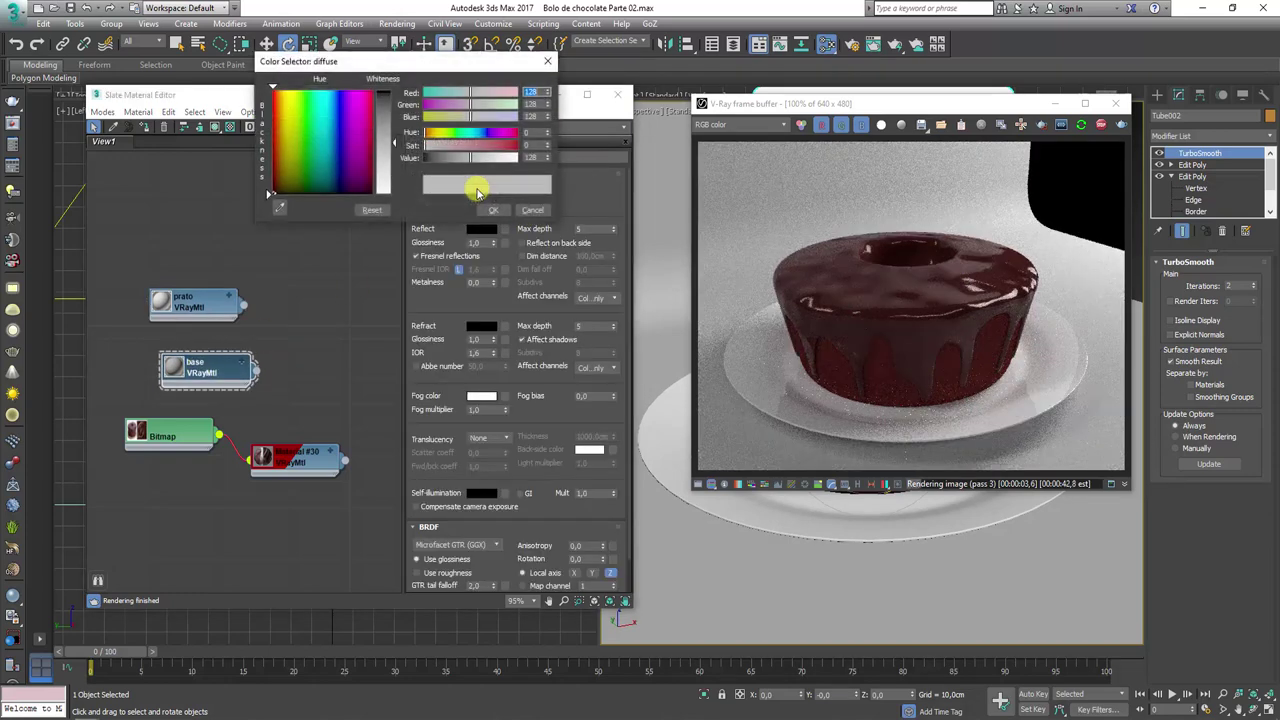
left_click_drag(472, 162, 443, 163)
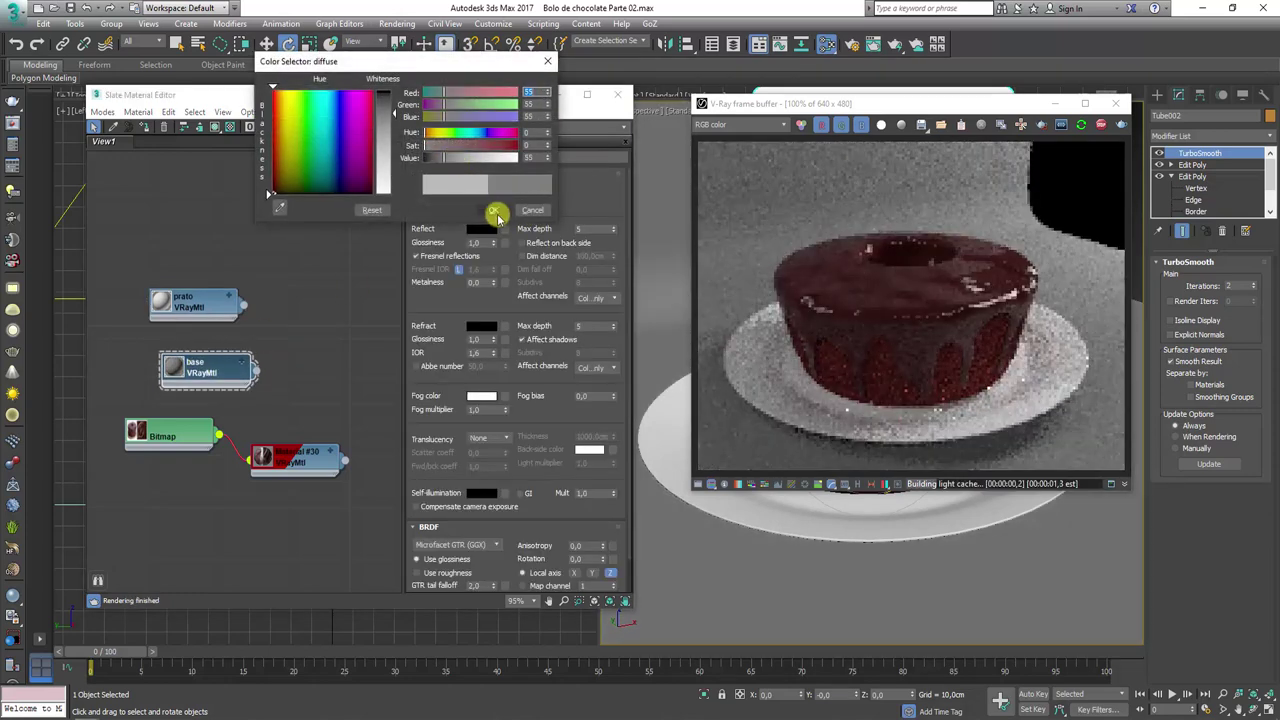
left_click(493, 210)
middle_click_drag(900, 586, 857, 586, "alt")
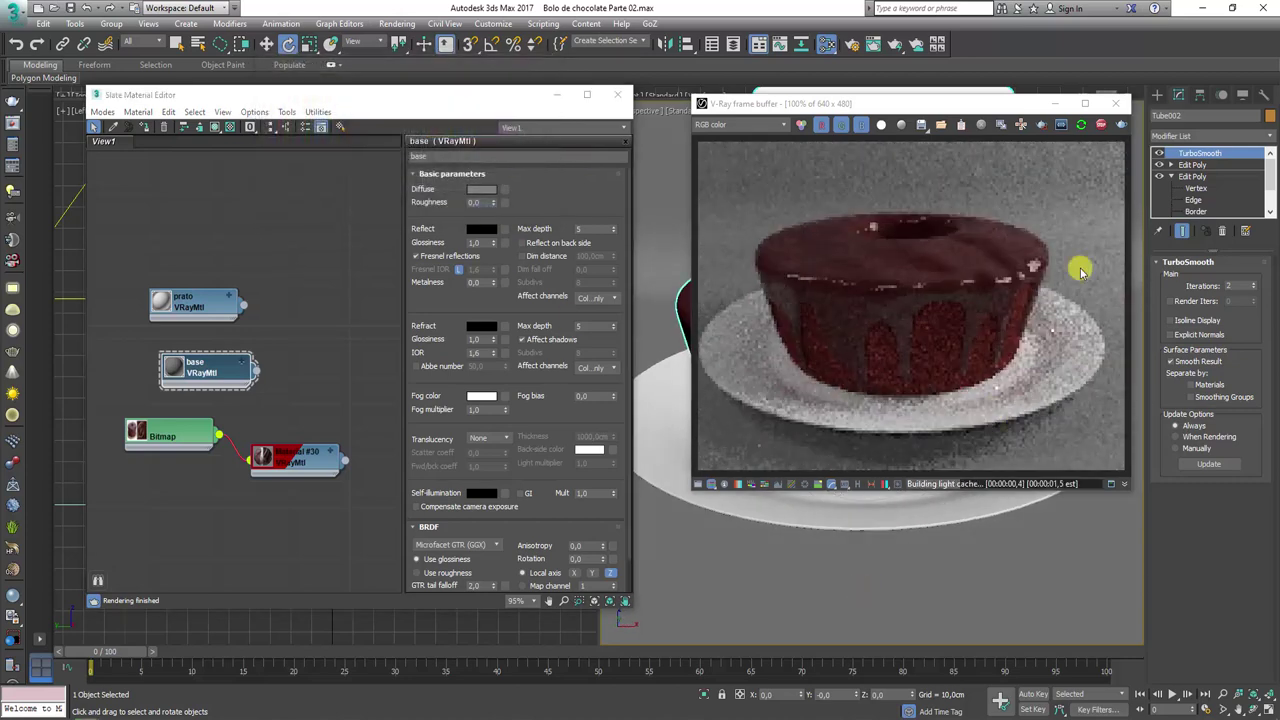
Restart the V-Ray interactive render and close the Slate Material Editor
left_click(1100, 127)
left_click(1087, 128)
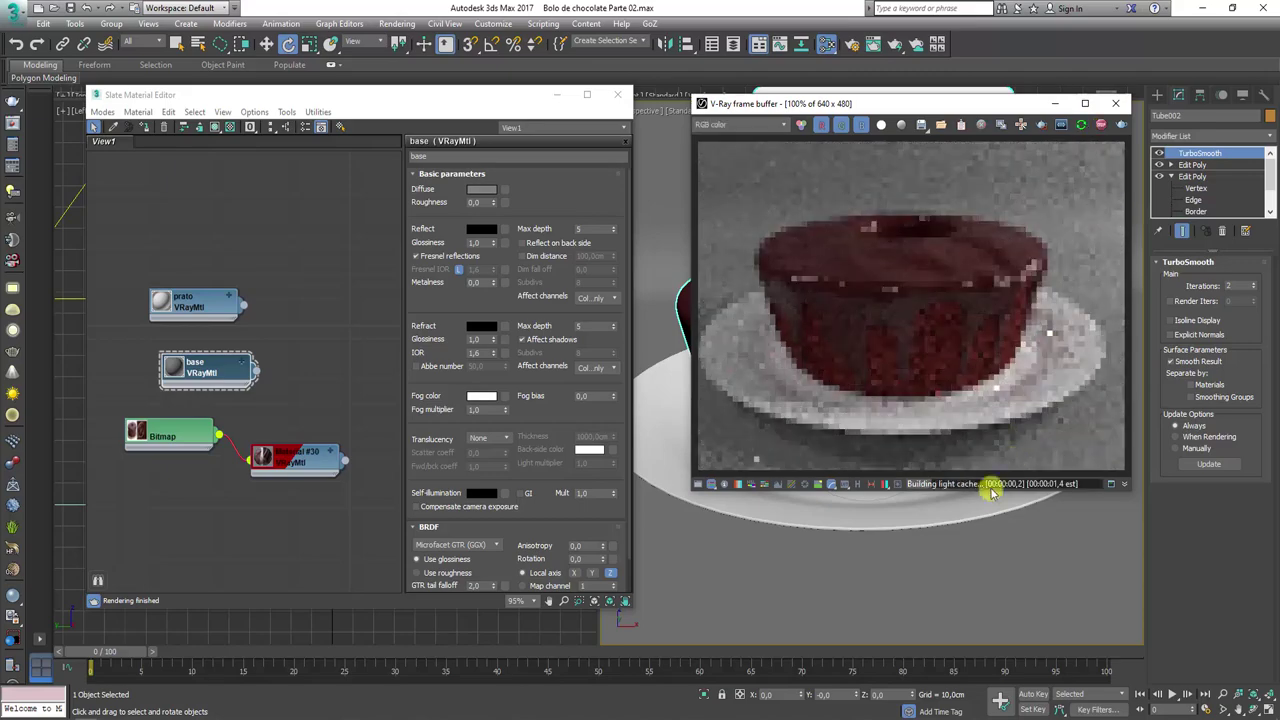
mouse_move(980, 495)
middle_mouse_down("alt")
mouse_move(910, 571)
mouse_move(920, 551)
mouse_move(963, 574)
mouse_move(971, 614)
mouse_move(977, 571)
middle_mouse_up("alt")
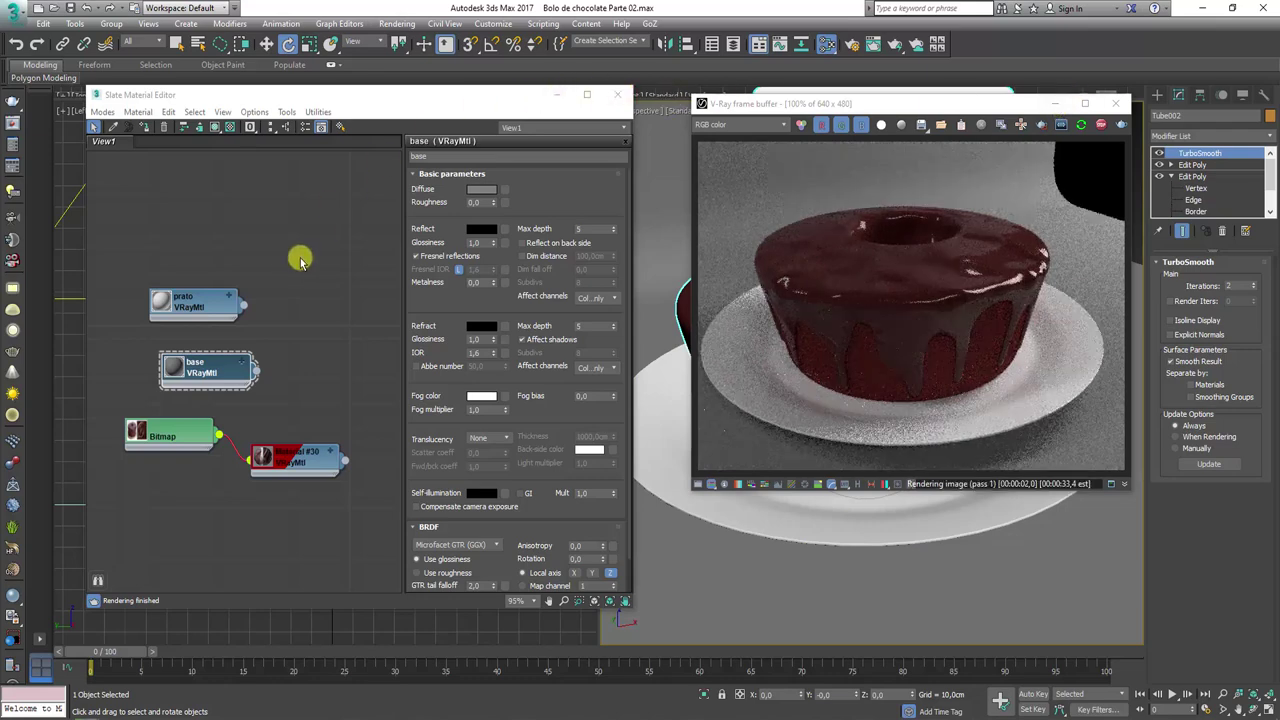
scroll(300, 260, "down", 2)
left_click(619, 97)
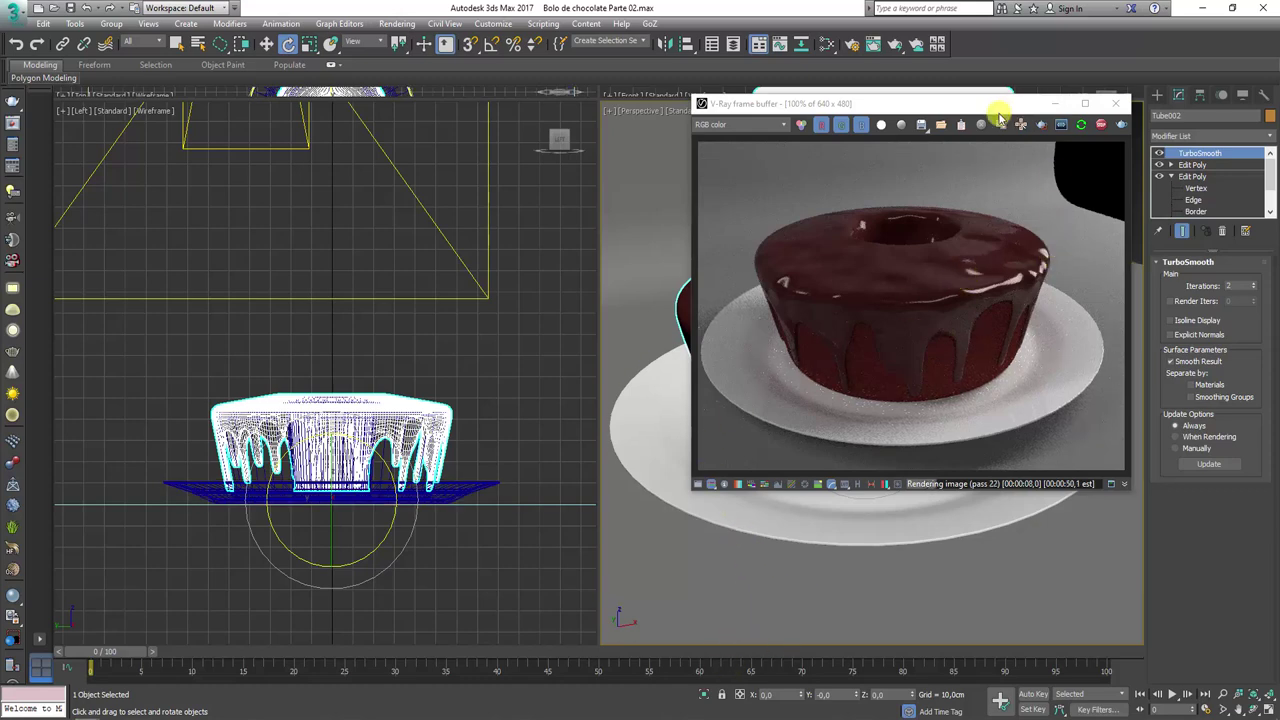
Uncover the Perspective view, orbit around the cake, and stop the render once the image is clean
left_click_drag(999, 110, 478, 152)
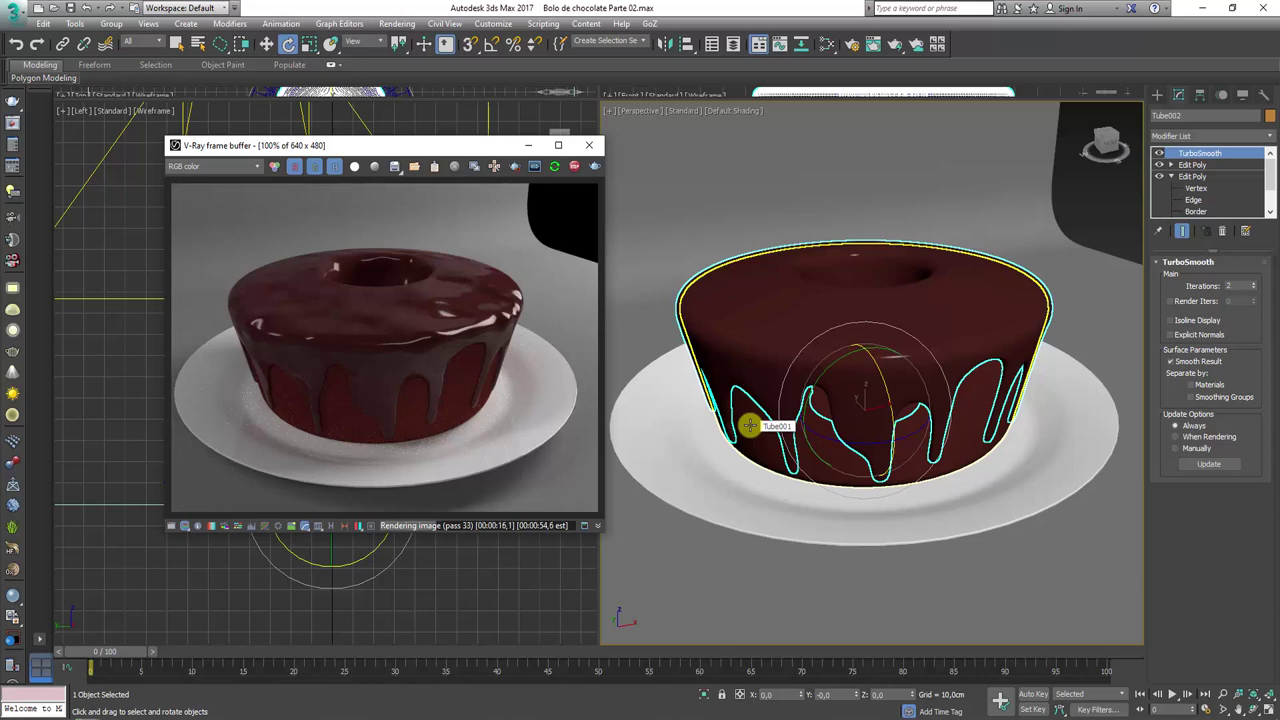
middle_click_drag(871, 429, 943, 457, "alt")
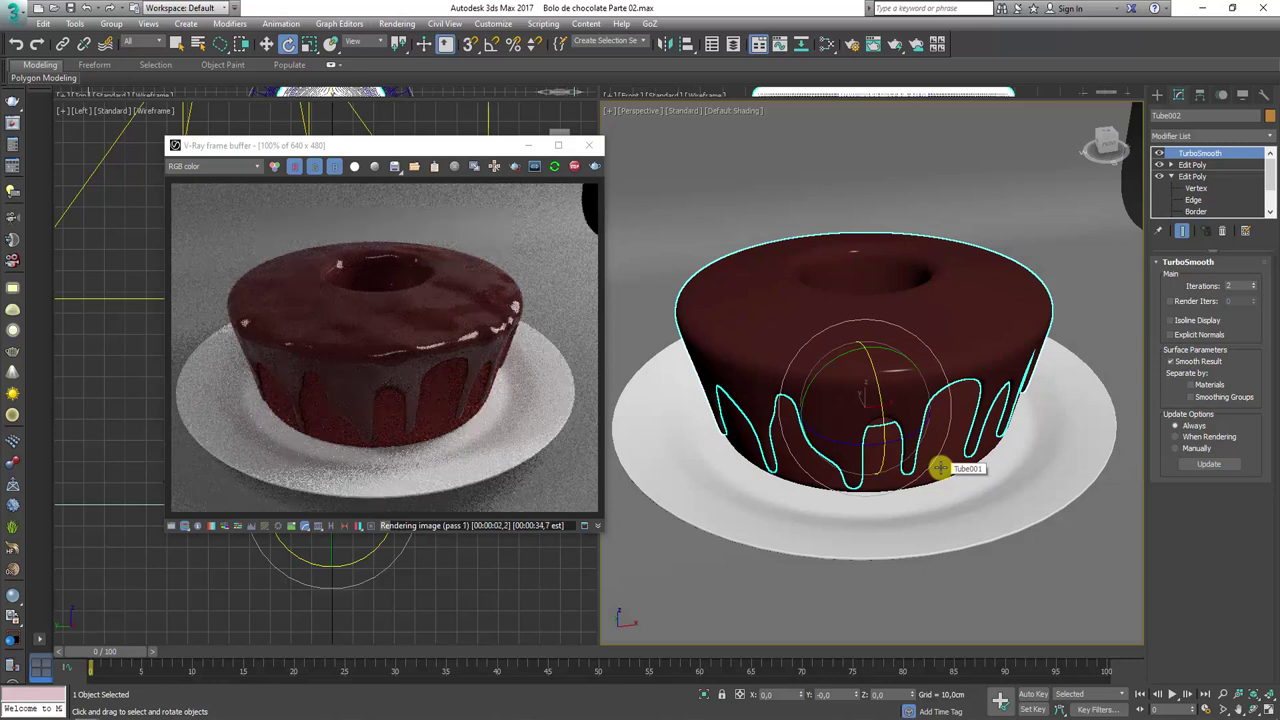
left_click(572, 170)
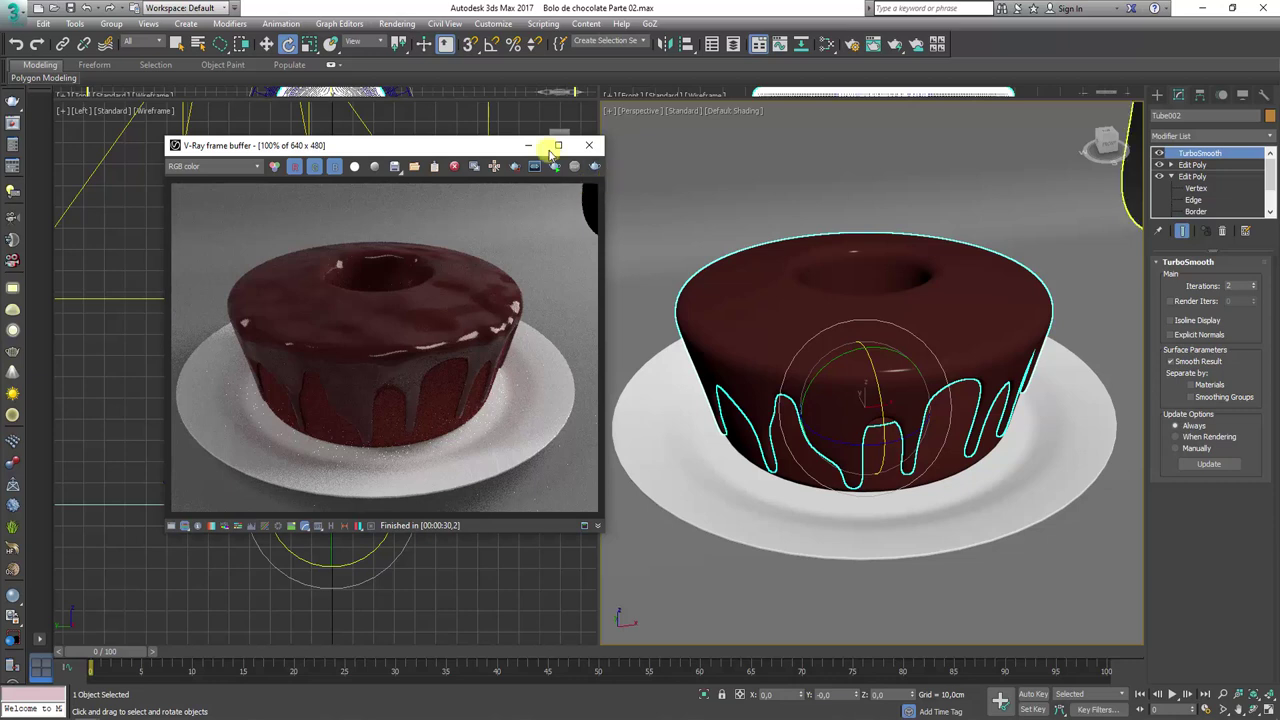
left_click_drag(490, 152, 439, 140)
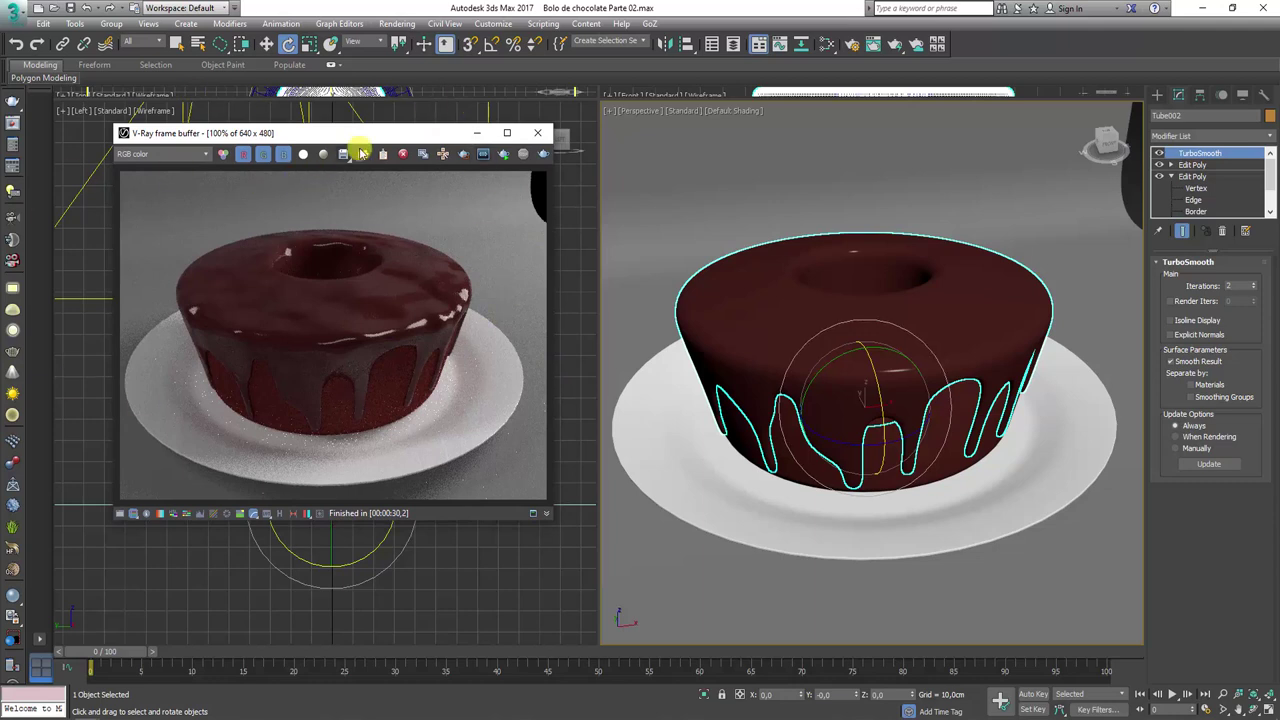
left_click_drag(360, 133, 406, 127)
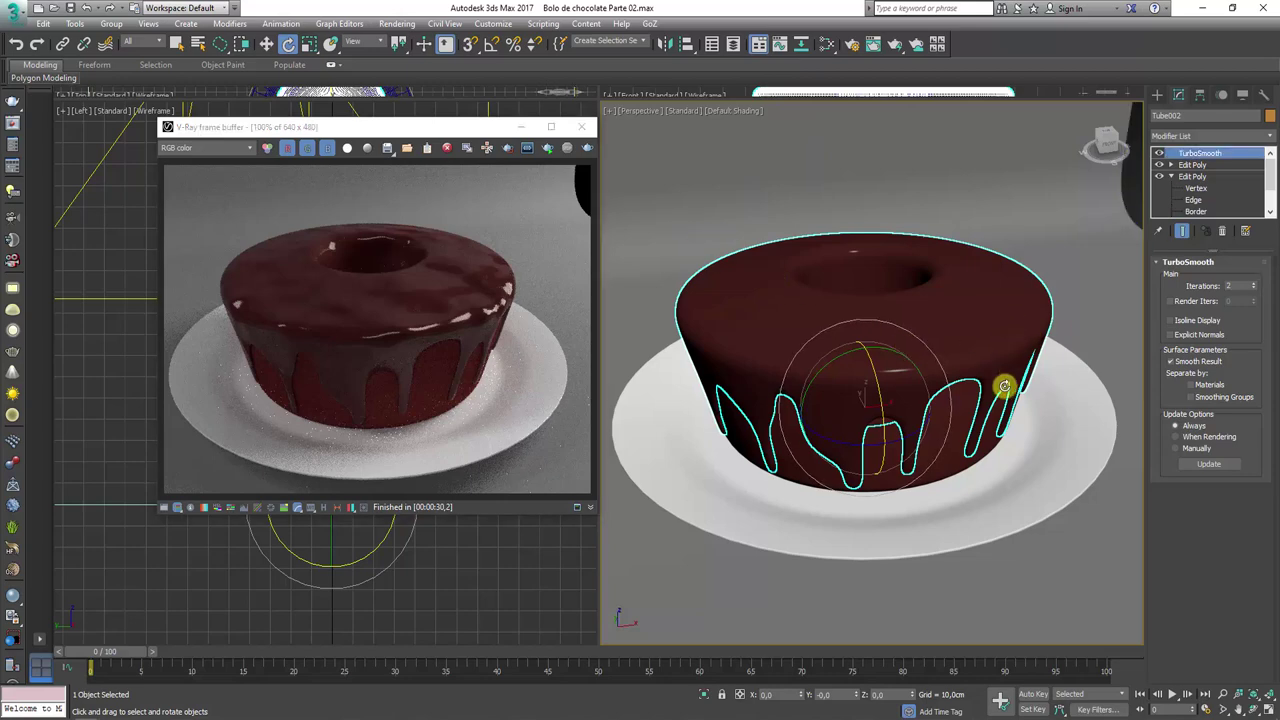
middle_click_drag(1004, 386, 988, 365, "alt")
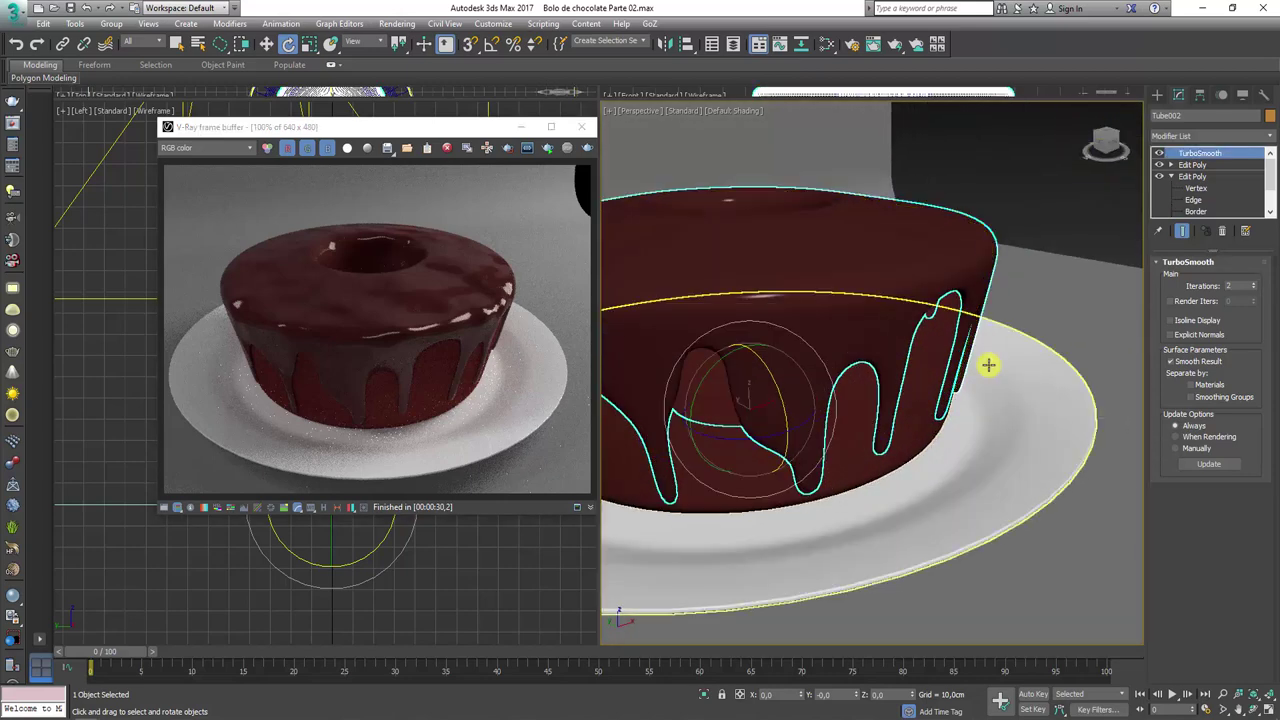
With Edged Faces on and TurboSmooth off, pull the first drip's bottom vertices down to lengthen it
key("F4")
left_click(1160, 155)
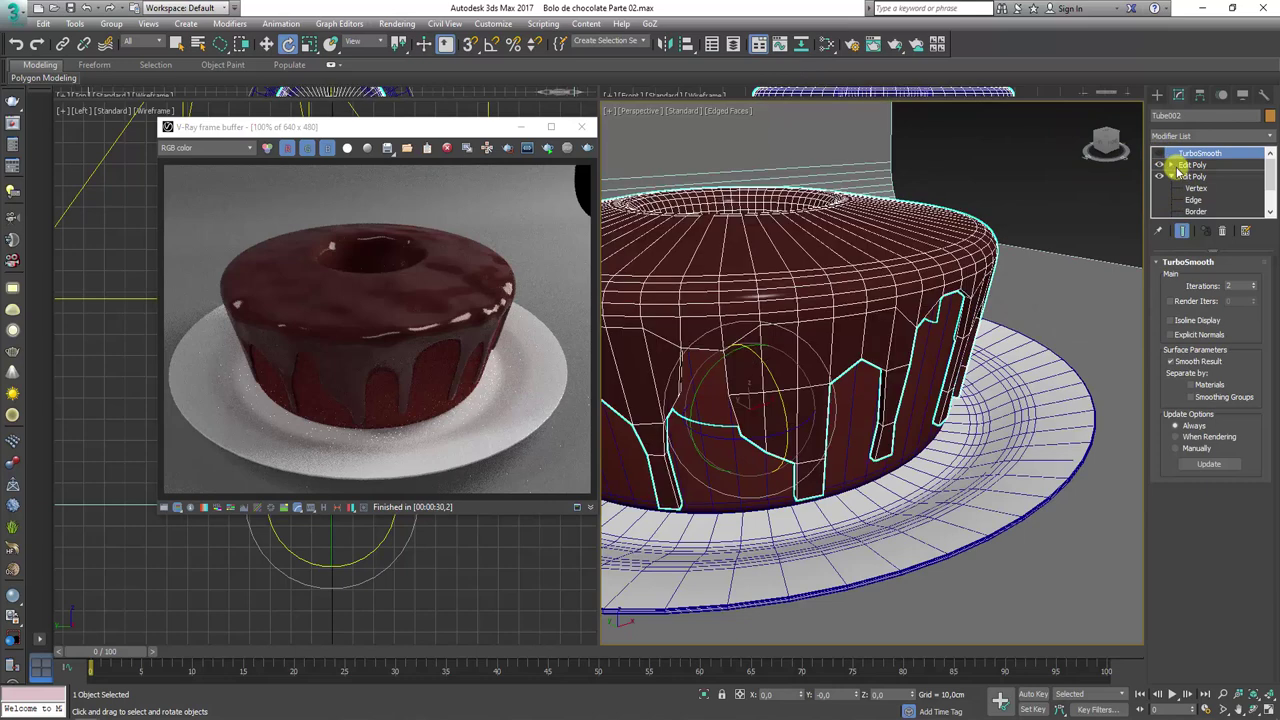
left_click(1192, 176)
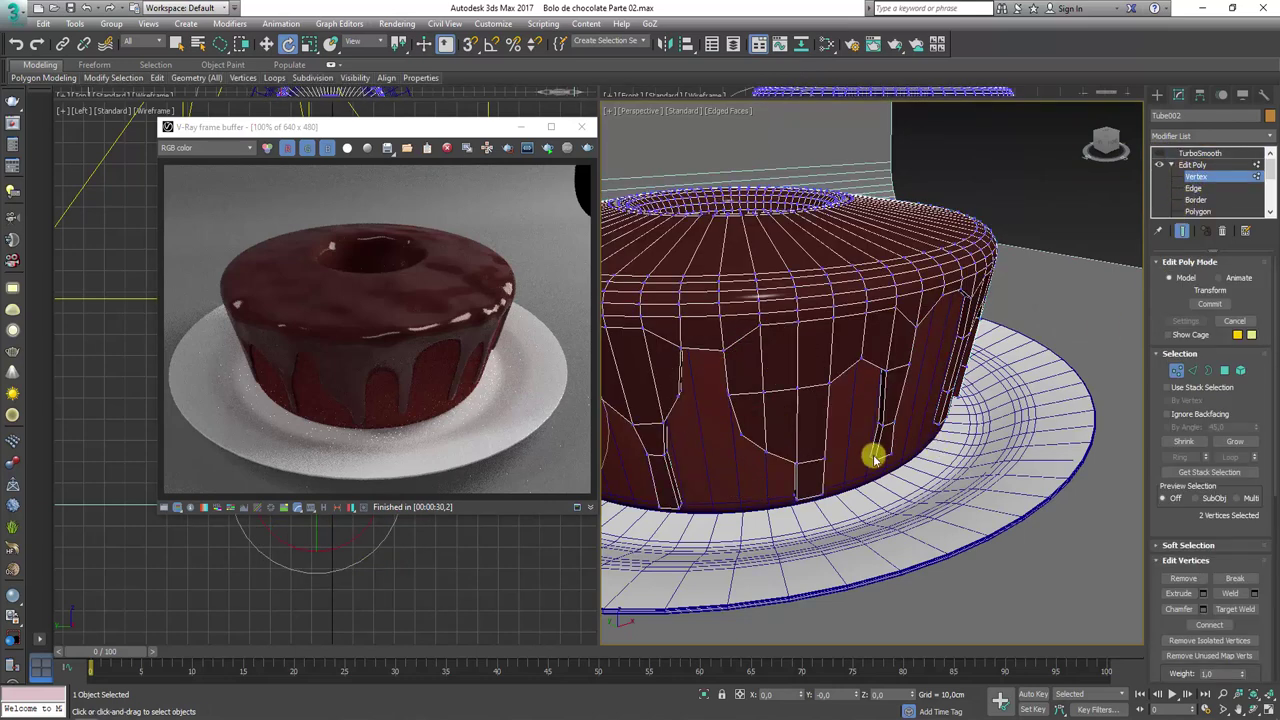
scroll(890, 455, "up", 5)
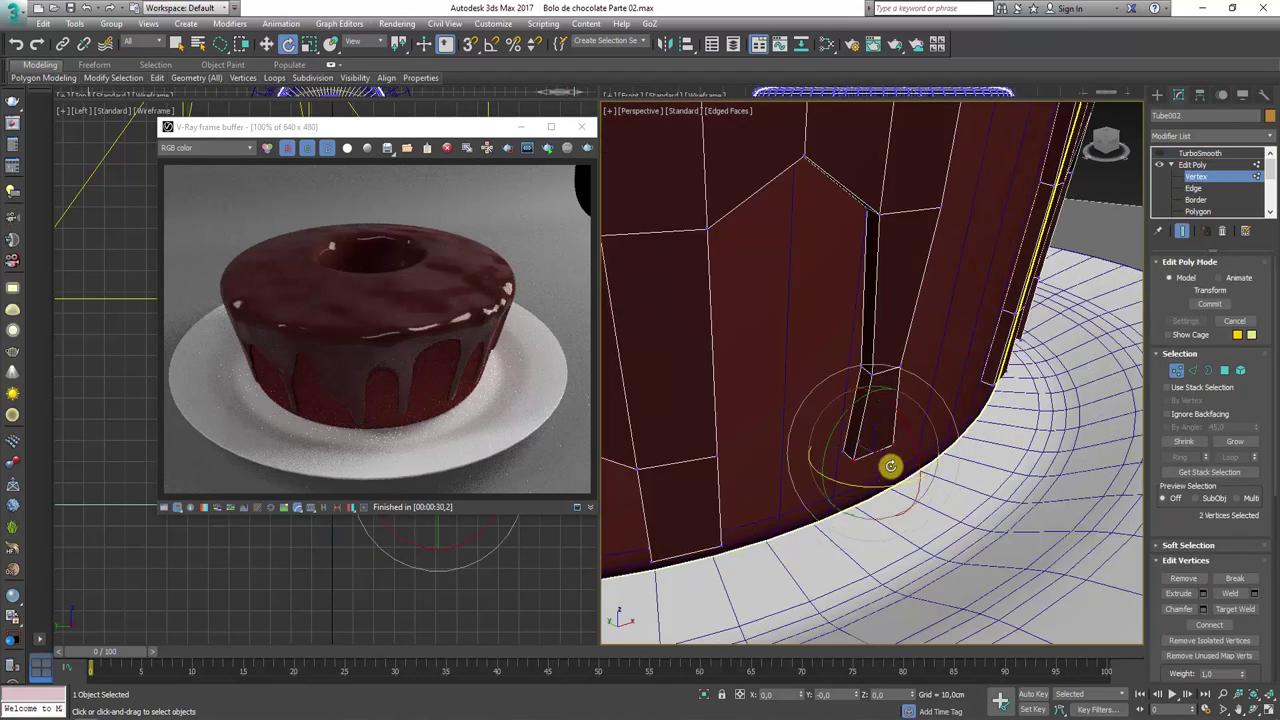
scroll(895, 460, "up", 2)
key("w")
mouse_move(886, 457)
middle_mouse_down("alt")
mouse_move(800, 463)
mouse_move(1200, 318)
middle_mouse_up("alt")
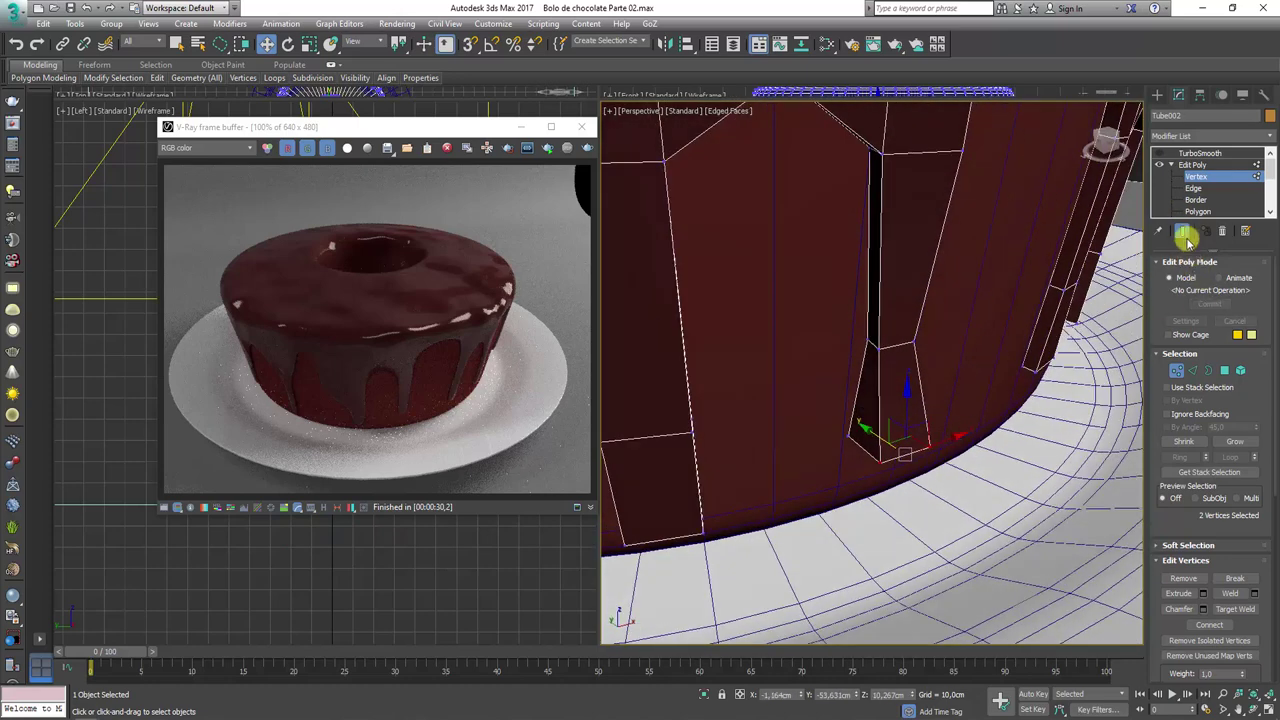
left_click(1162, 155)
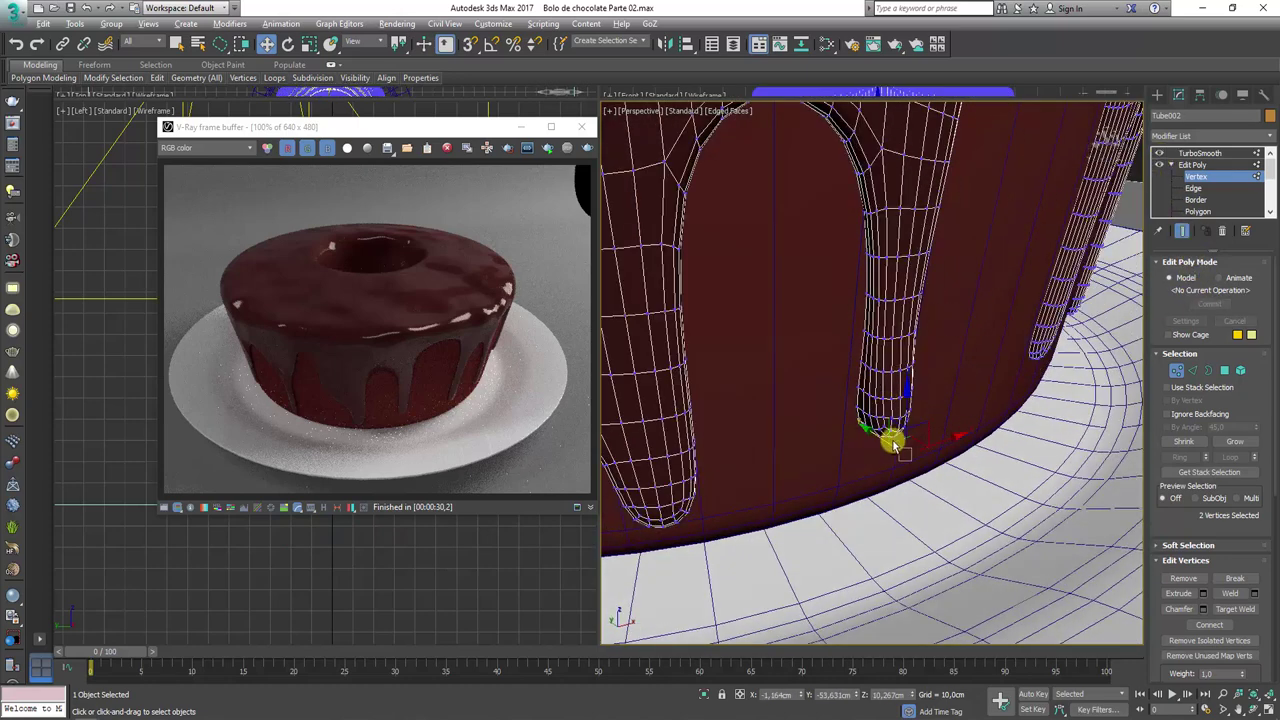
mouse_move(868, 441)
left_mouse_down()
mouse_move(897, 440)
mouse_move(929, 486)
mouse_move(923, 503)
left_mouse_up()
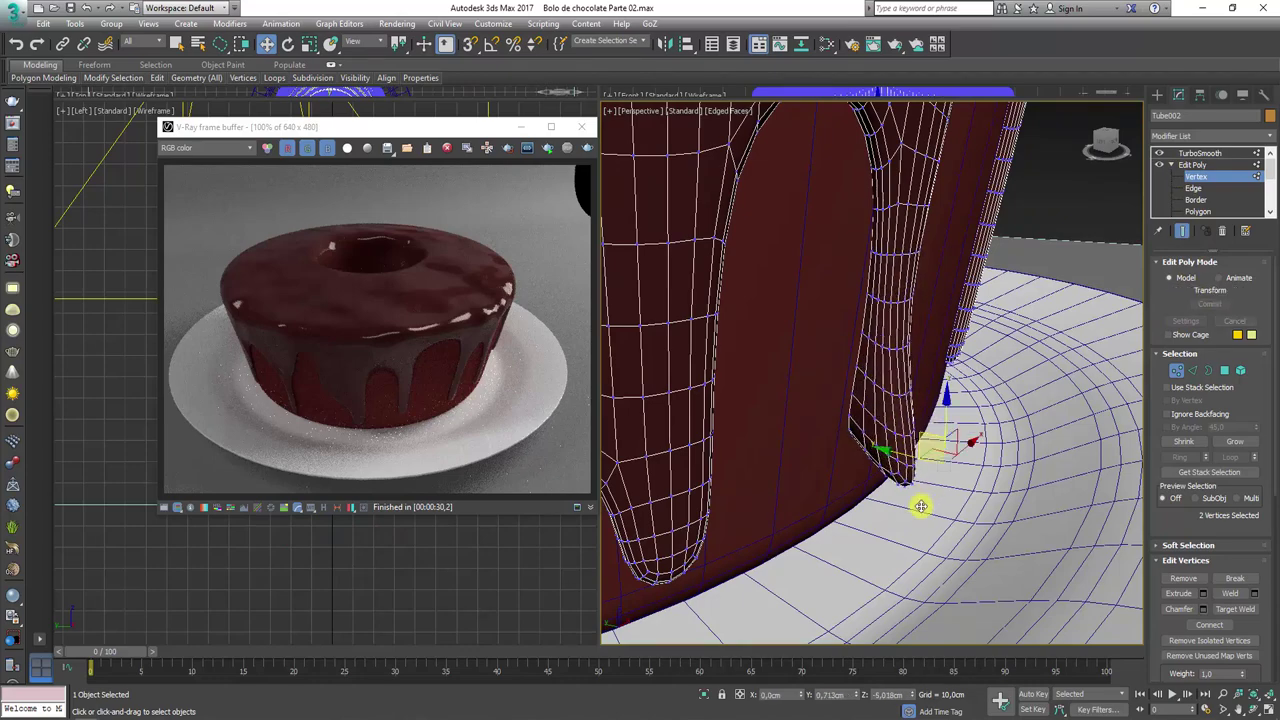
mouse_move(923, 503)
middle_mouse_down("alt")
mouse_move(1008, 515)
mouse_move(971, 517)
mouse_move(866, 366)
middle_mouse_up("alt")
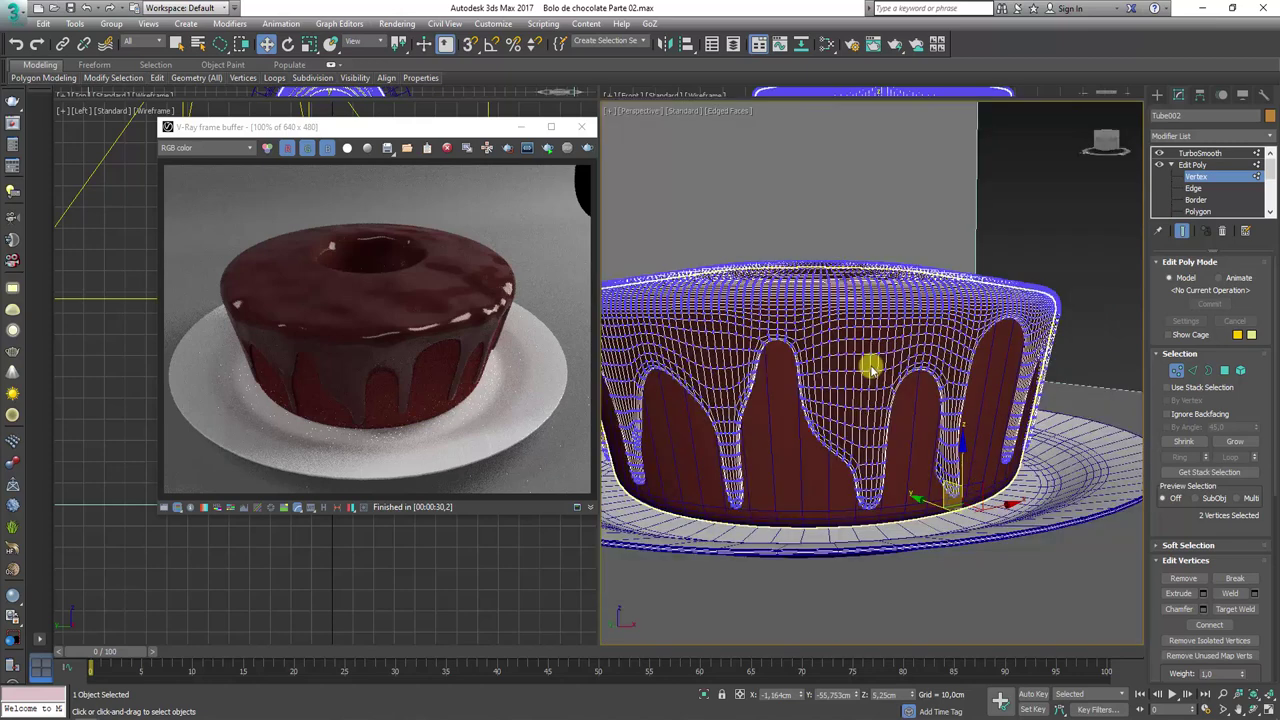
scroll(858, 390, "up", 3)
scroll(849, 409, "up", 2)
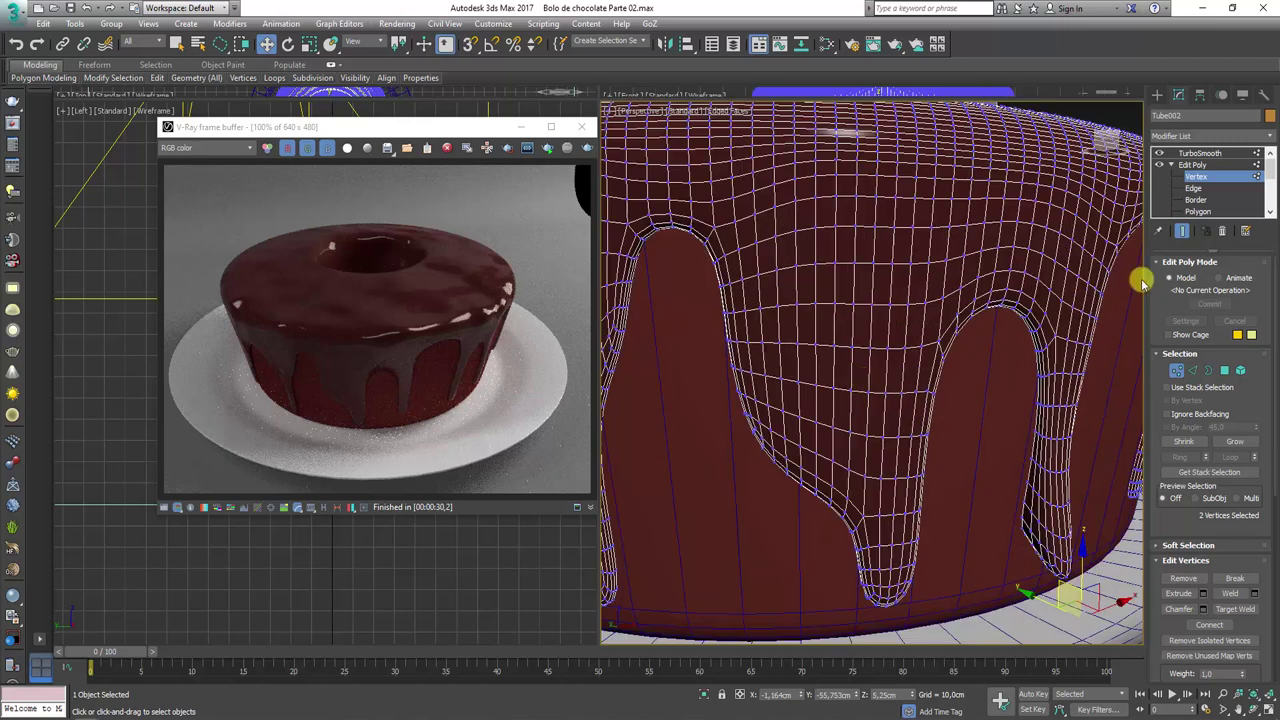
Select the two bottom vertices of a second drip and nudge them into a longer shape
left_click(1161, 154)
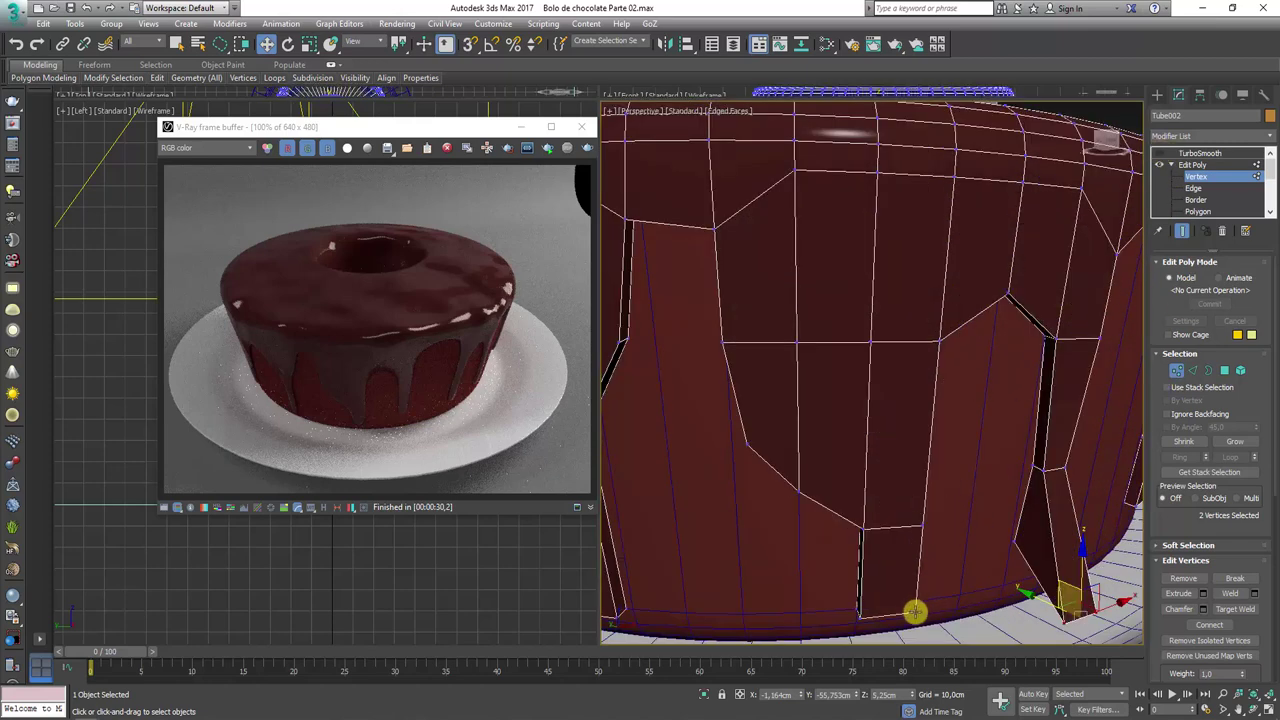
left_click_drag(915, 612, 871, 614)
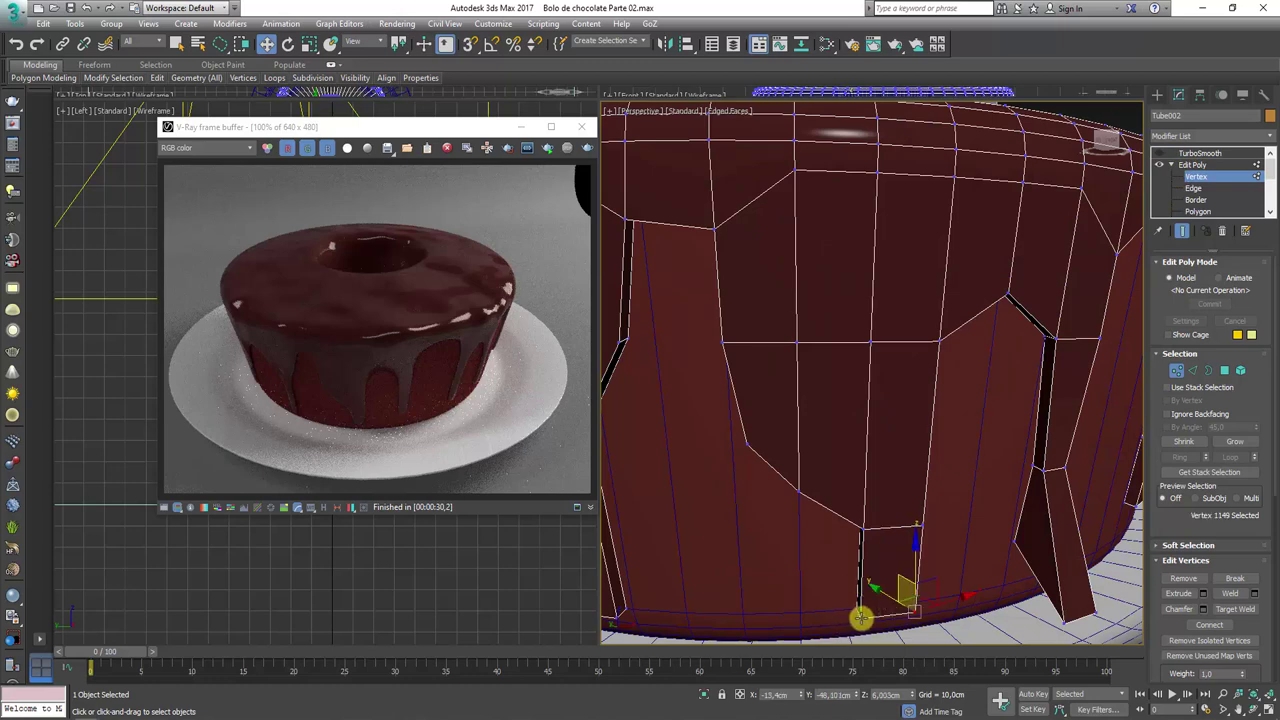
middle_click_drag(851, 600, 1133, 172, "alt")
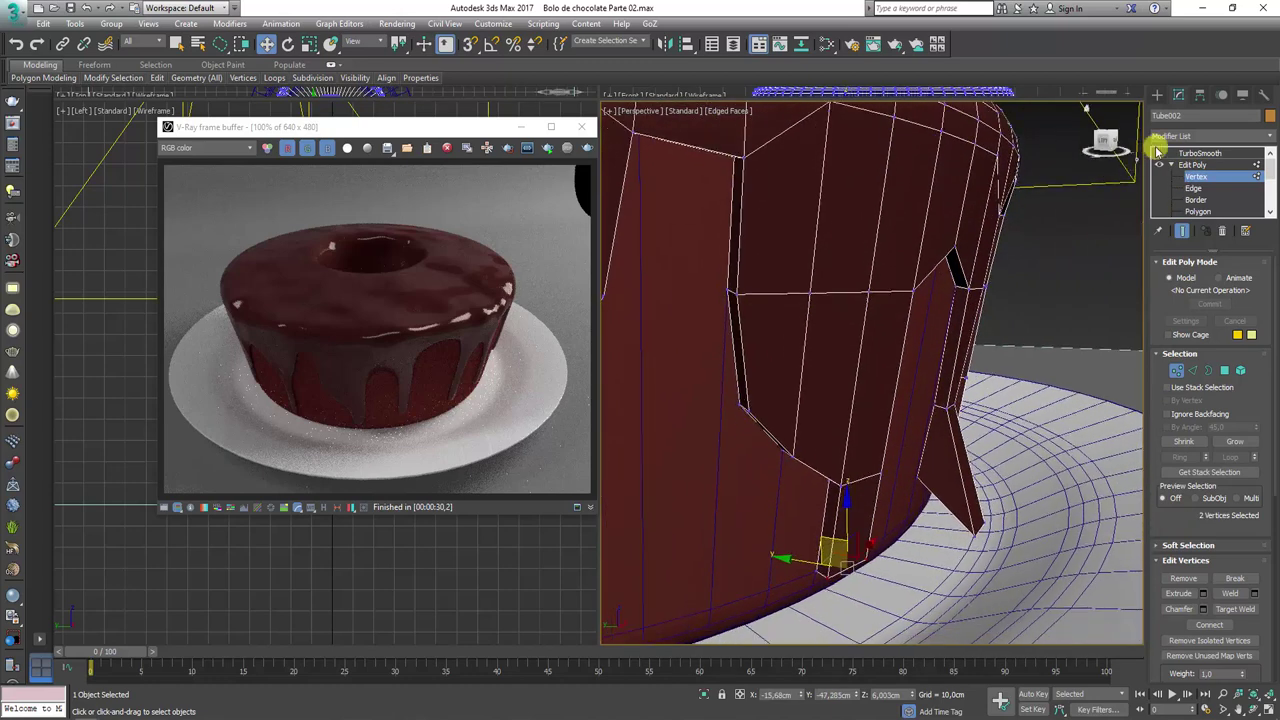
left_click(1159, 155)
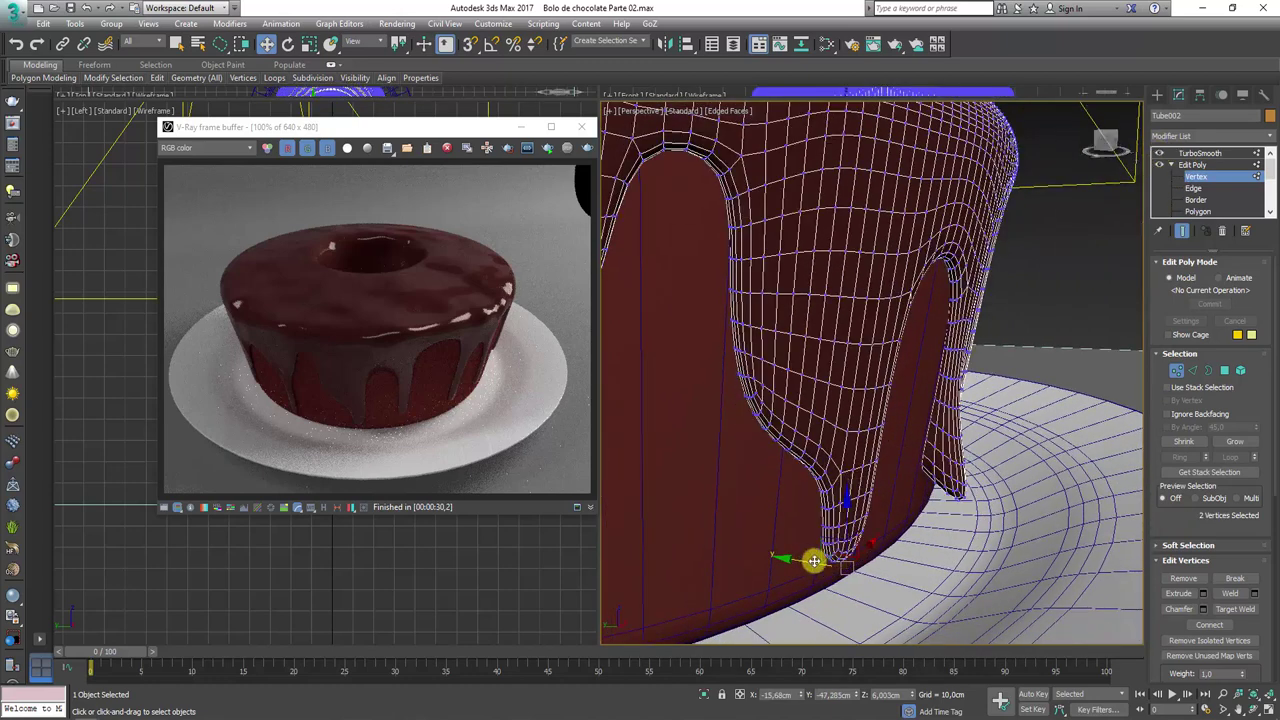
left_click_drag(814, 560, 851, 534)
middle_click_drag(851, 534, 900, 520, "alt")
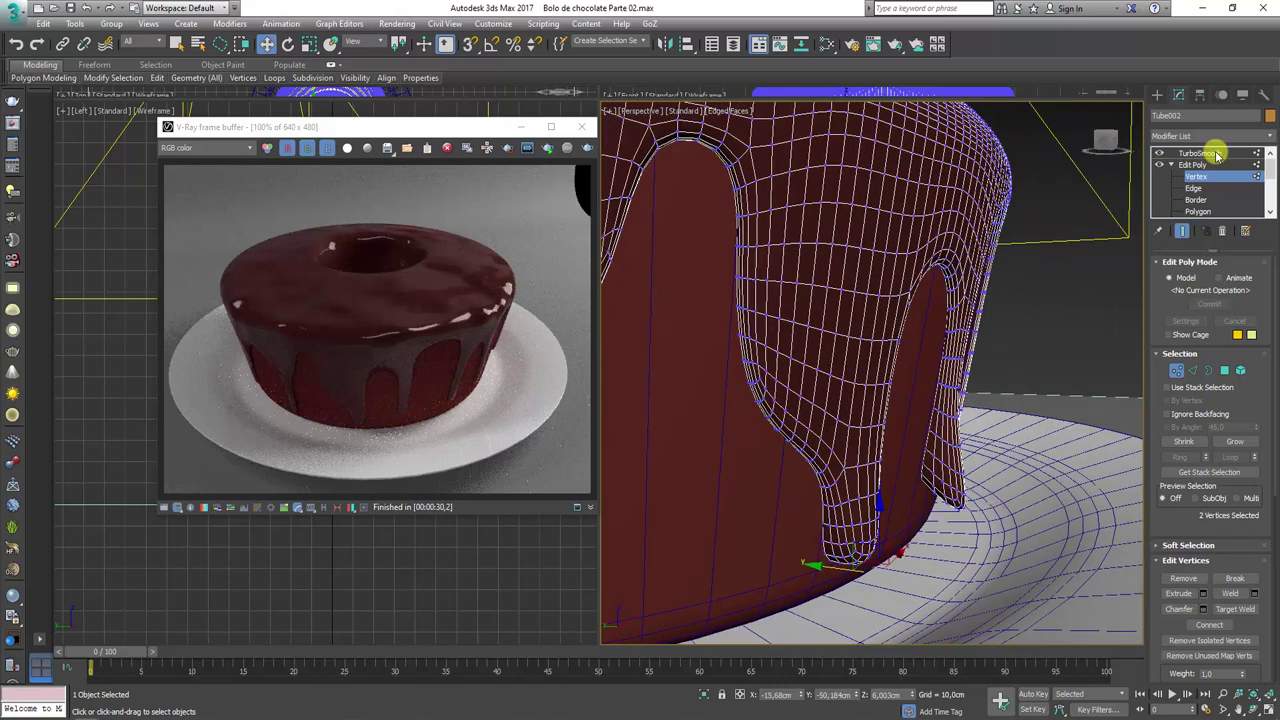
Reshape a third drip's tip vertices, return to Edit Poly, and re-render the cake
left_click(1161, 153)
left_click(869, 474)
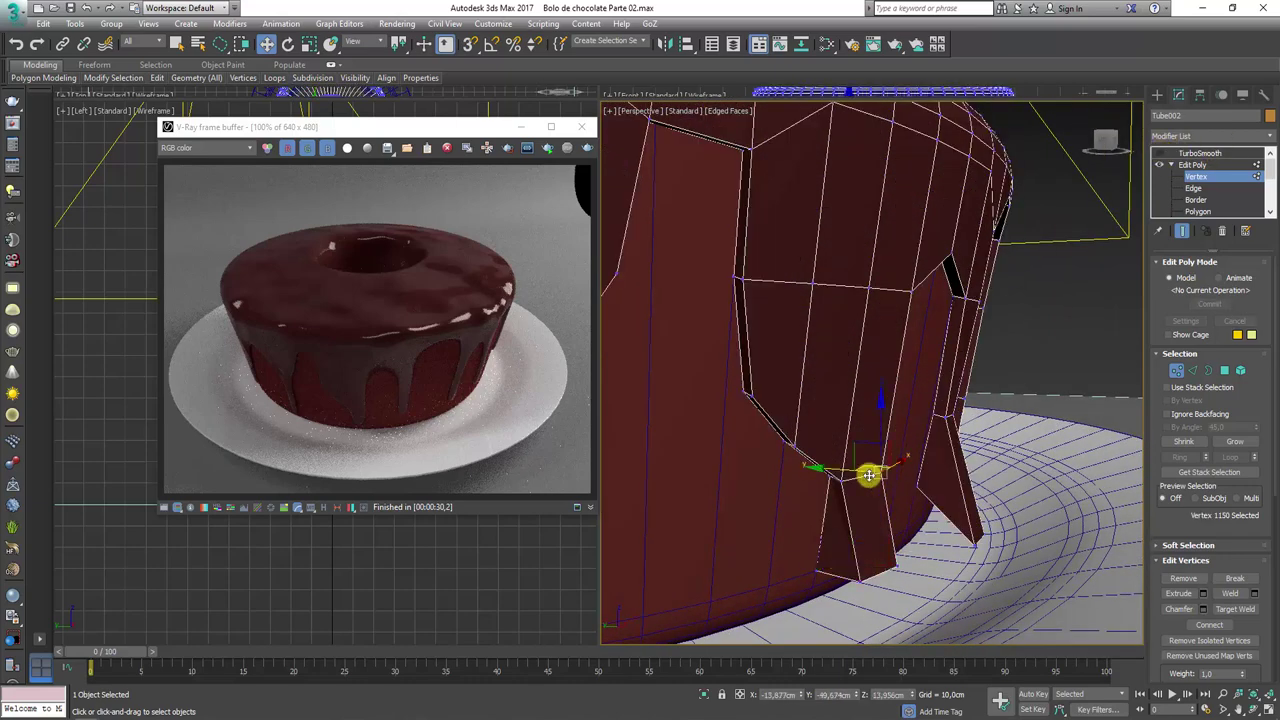
left_click(843, 476, "ctrl")
left_click(1160, 152)
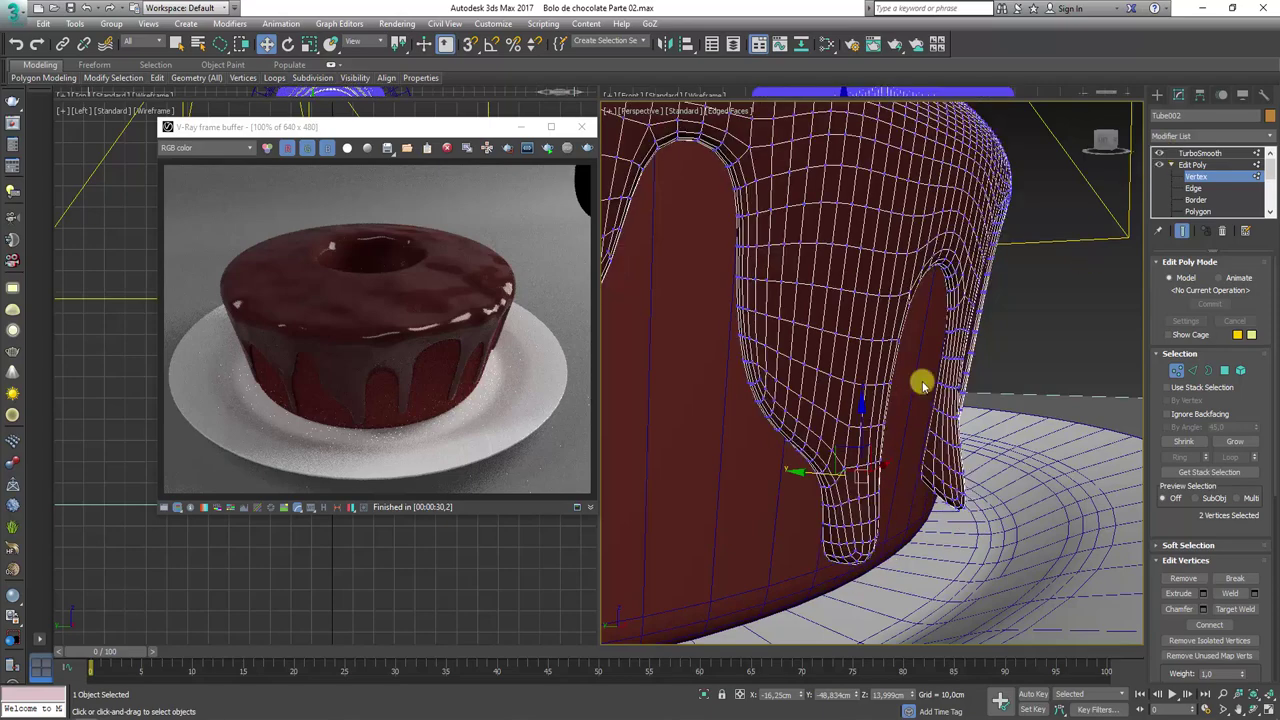
left_click_drag(808, 477, 794, 474)
key("e")
key("r")
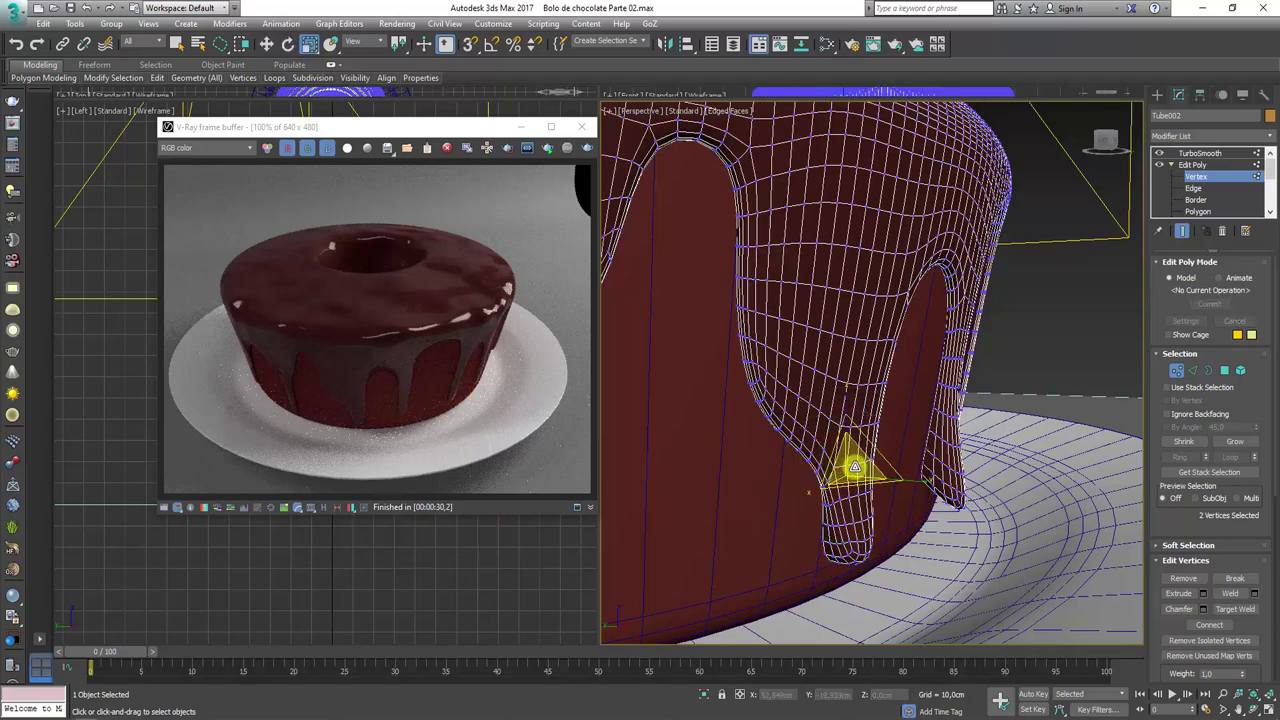
middle_click_drag(971, 491, 871, 503, "alt")
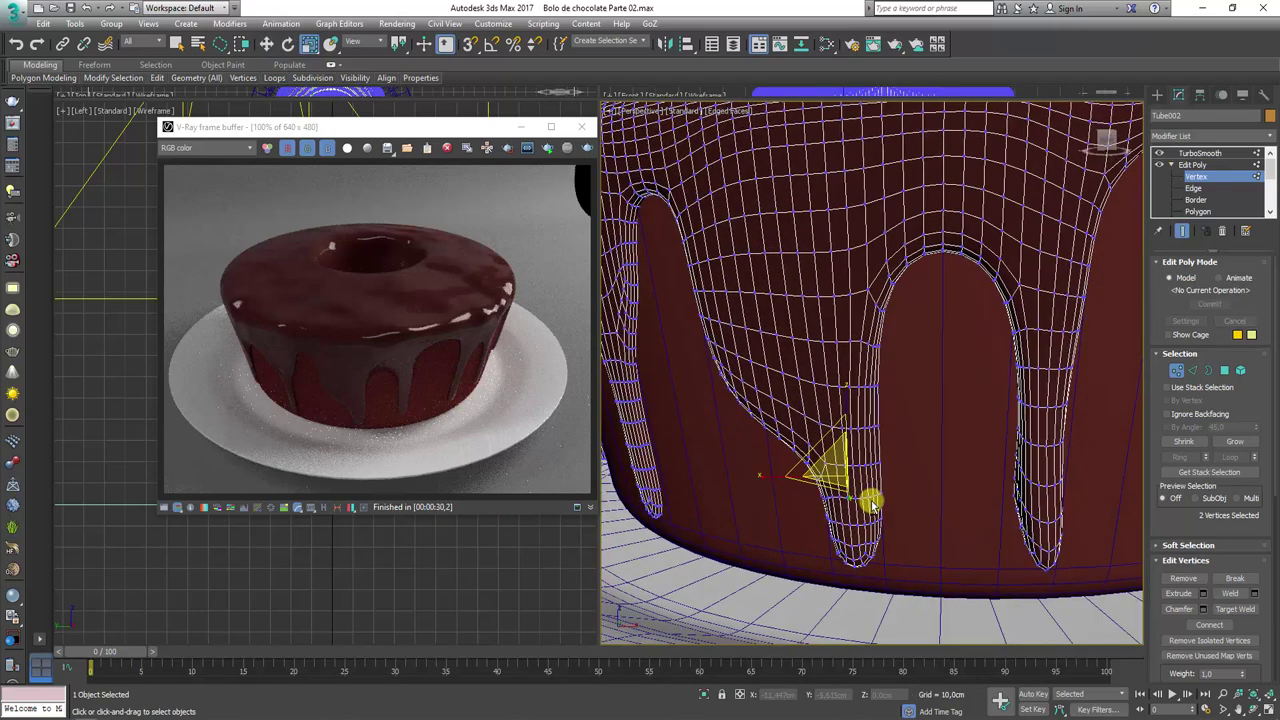
left_click(1190, 165)
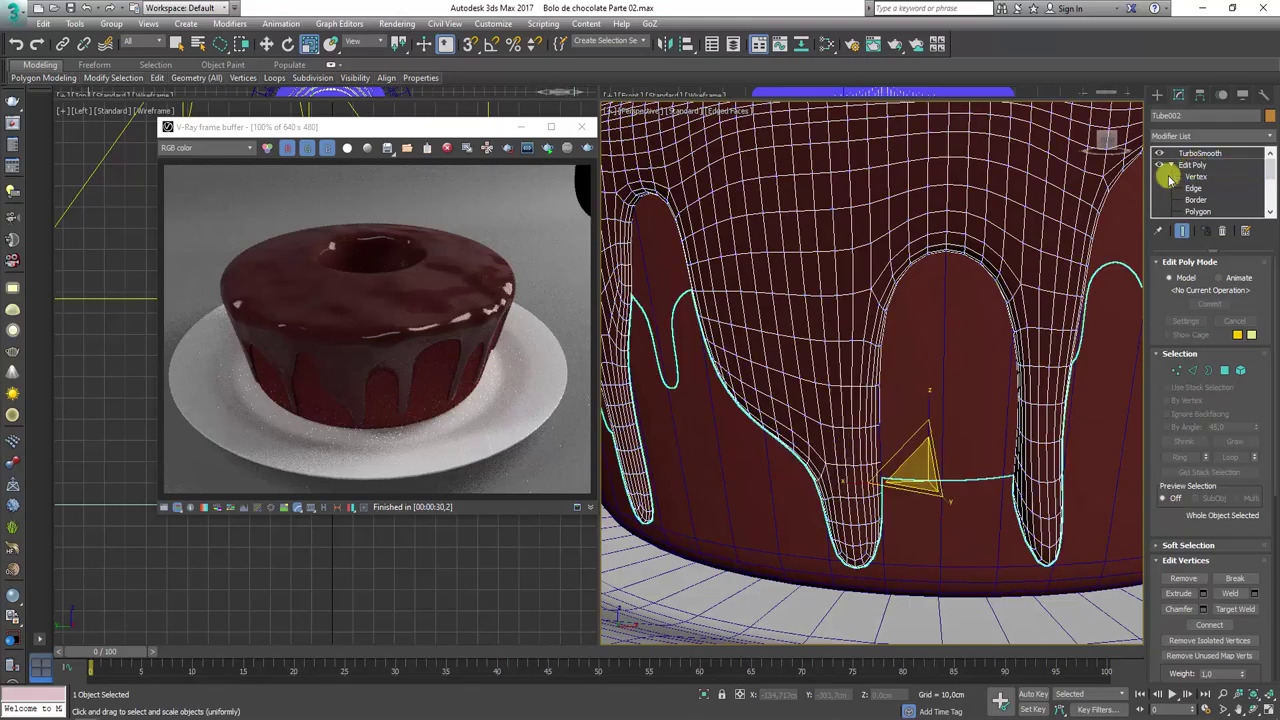
left_click(546, 149)
mouse_move(903, 448)
middle_mouse_down("alt")
mouse_move(863, 417)
mouse_move(929, 434)
mouse_move(900, 400)
middle_mouse_up("alt")
Scroll through the glazed-cake and chocolate-swirl reference photos in Windows Photo Viewer
scroll(870, 426, "down", 3)
scroll(903, 354, "down", 3)
scroll(889, 417, "down", 2)
scroll(866, 449, "down", 2)
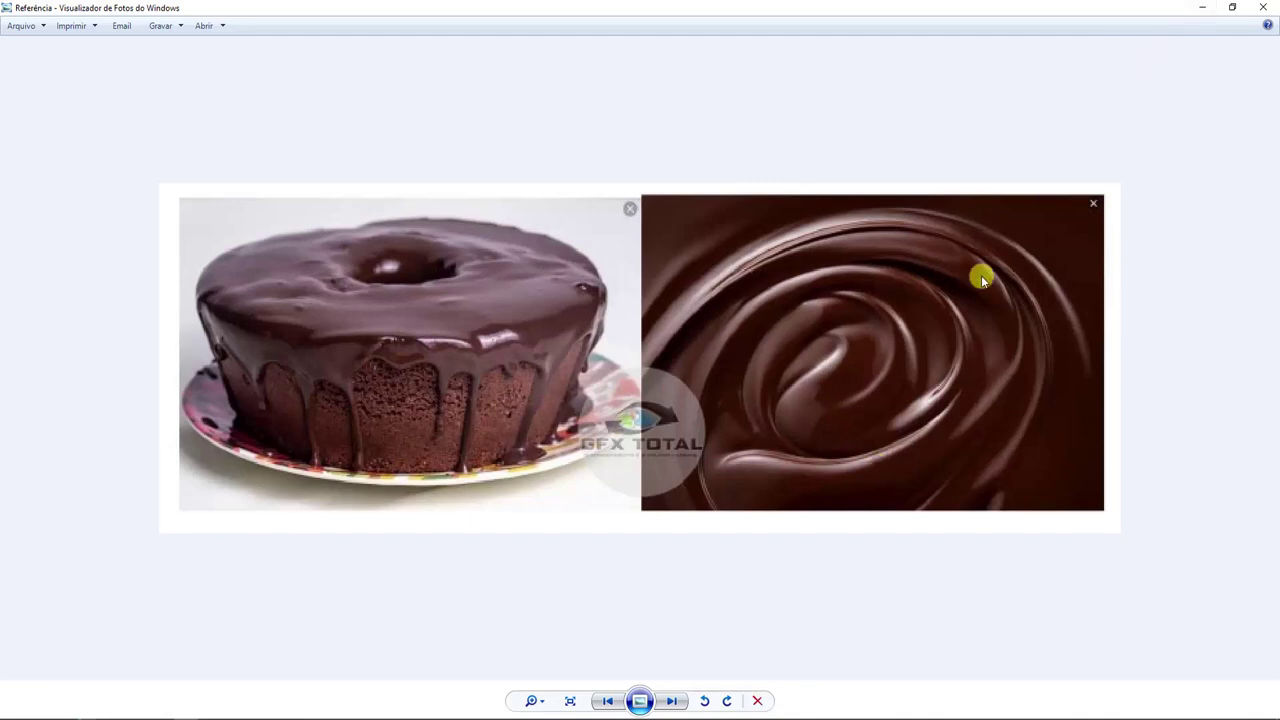
Close the reference photo and render window, then draw a new standard-primitive Plane in Perspective
left_click(1198, 8)
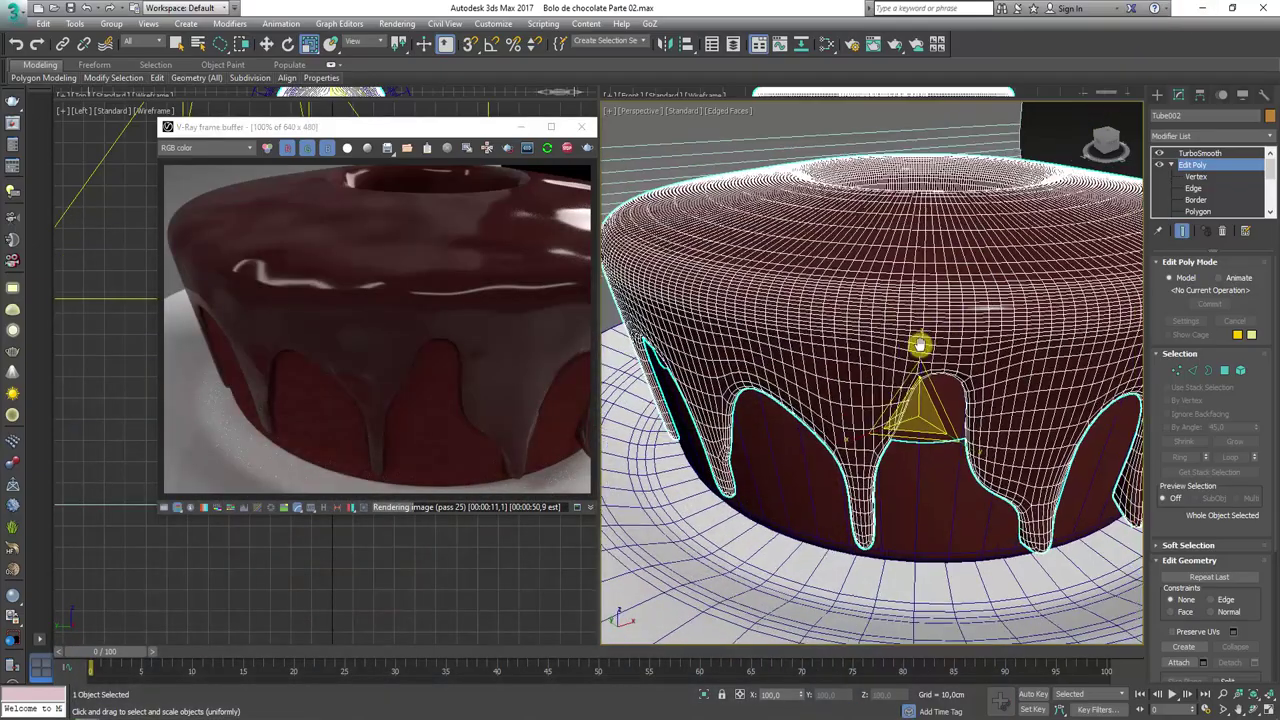
scroll(998, 350, "down", 5)
mouse_move(998, 350)
middle_mouse_down("alt")
mouse_move(903, 389)
mouse_move(689, 406)
mouse_move(931, 371)
mouse_move(955, 456)
mouse_move(990, 430)
middle_mouse_up("alt")
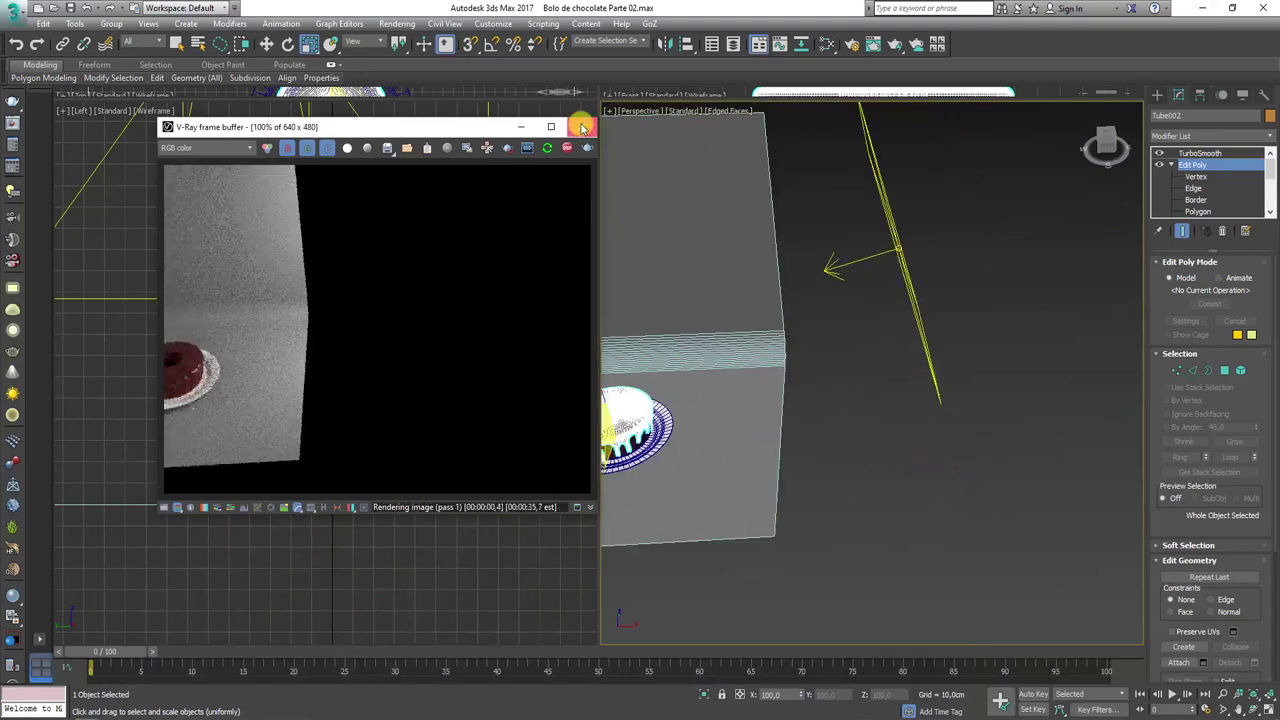
left_click(581, 126)
middle_click_drag(971, 371, 1113, 133, "alt")
left_click(1157, 95)
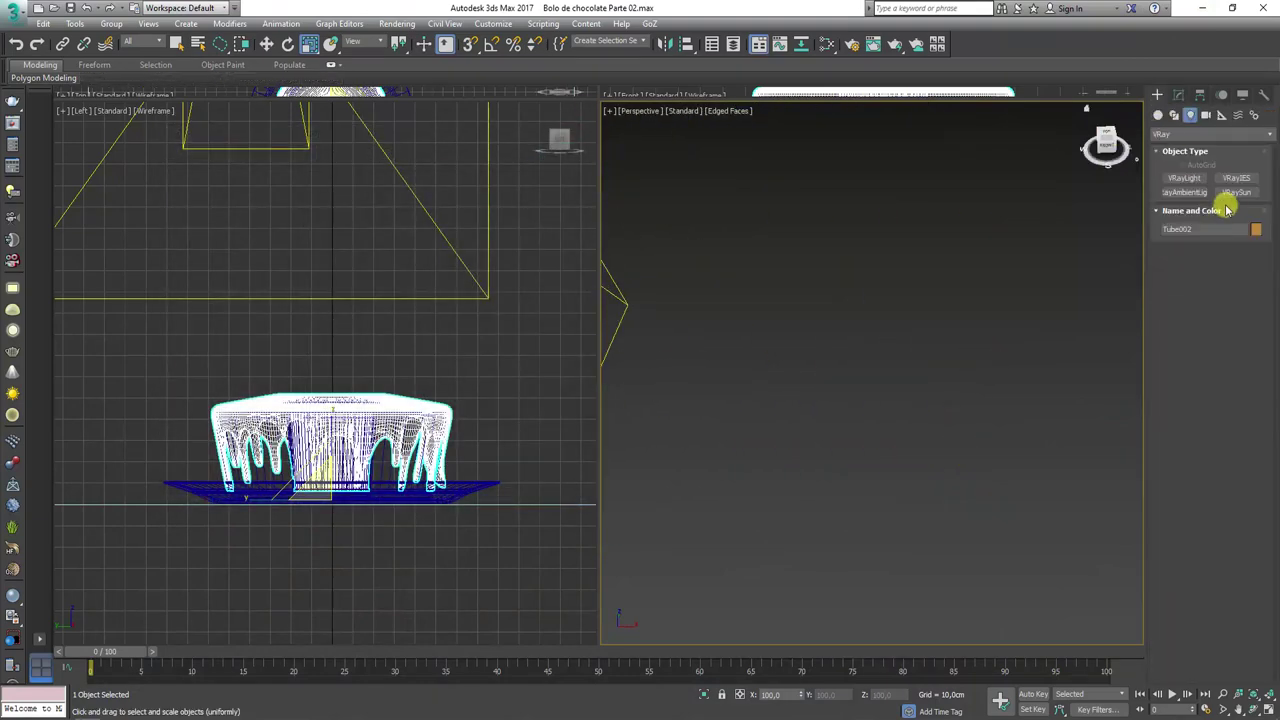
left_click(1159, 116)
left_click(1239, 237)
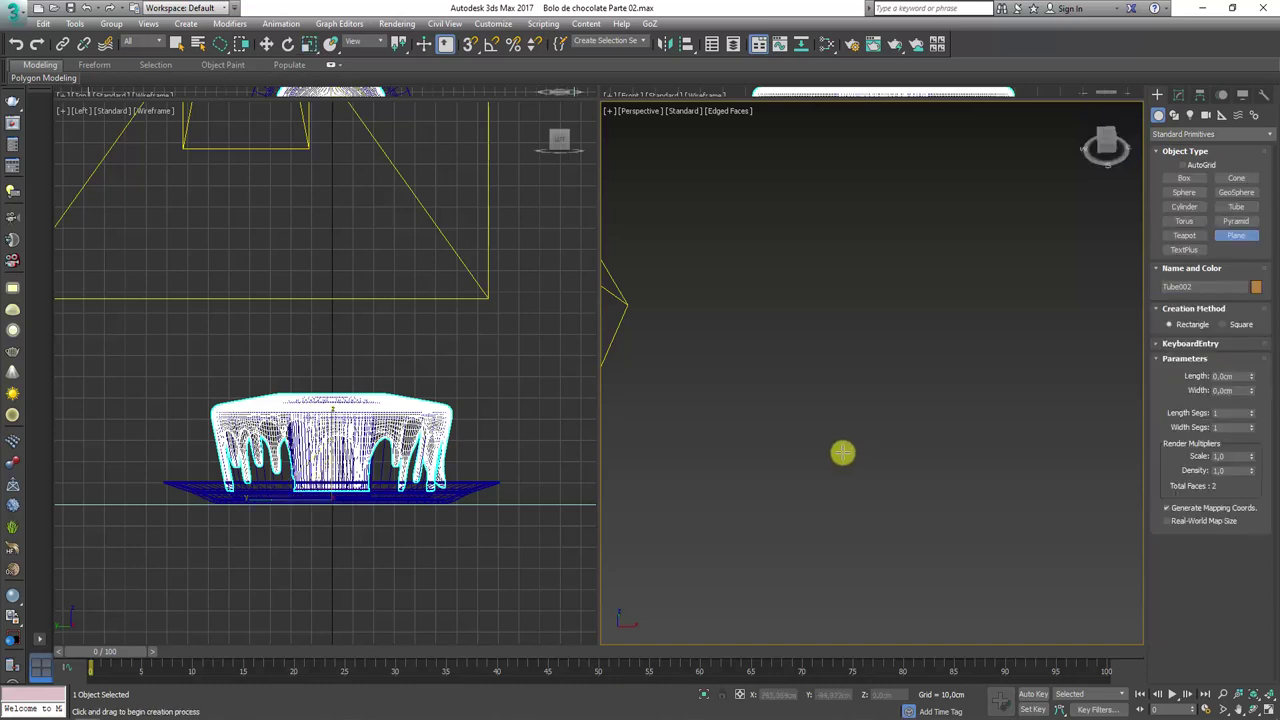
left_click_drag(864, 445, 971, 545)
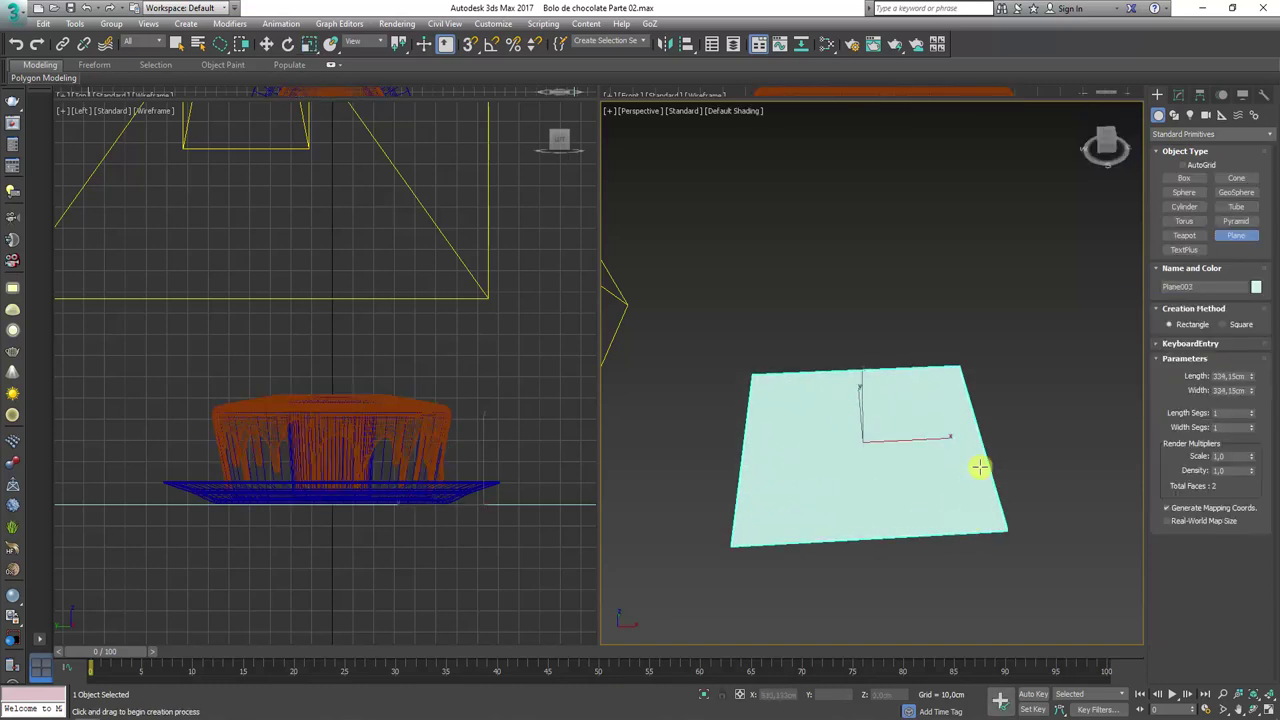
middle_click_drag(978, 467, 974, 462, "alt")
Set the plane's Length and Width Segs to 64 each
key("F3")
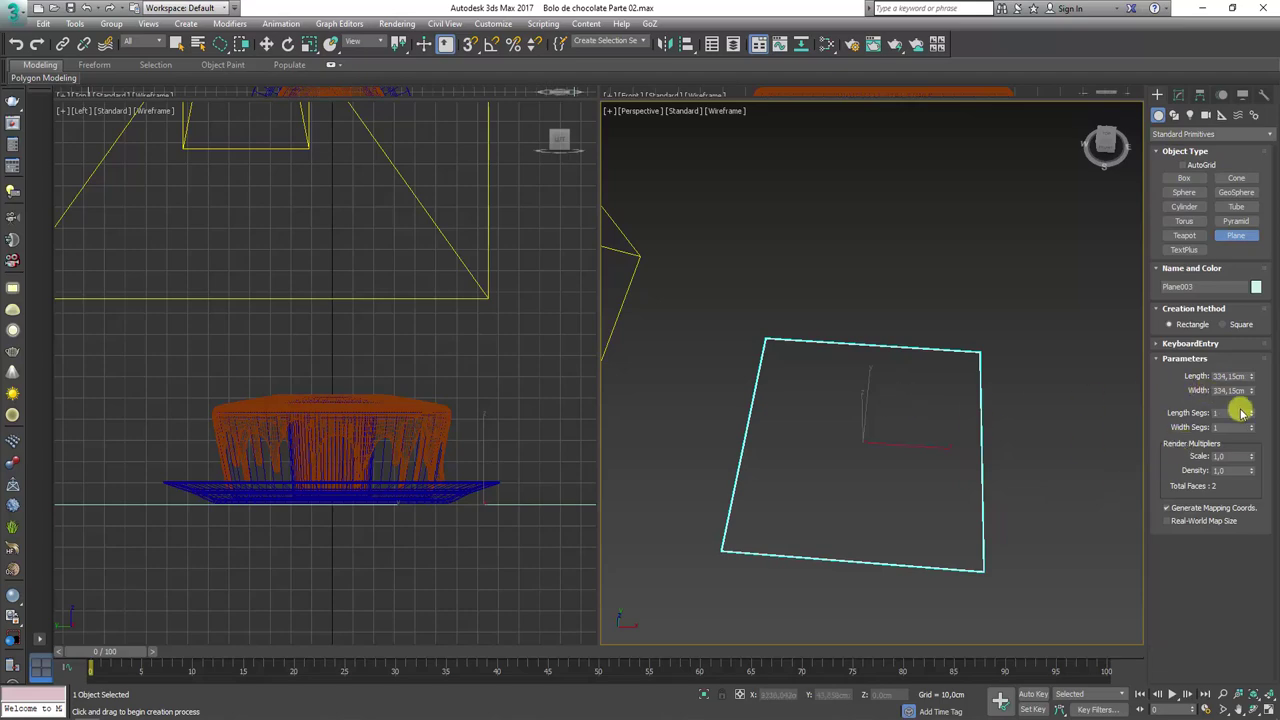
mouse_move(1254, 412)
left_mouse_down()
mouse_move(1258, 428)
mouse_move(1250, 400)
left_mouse_up()
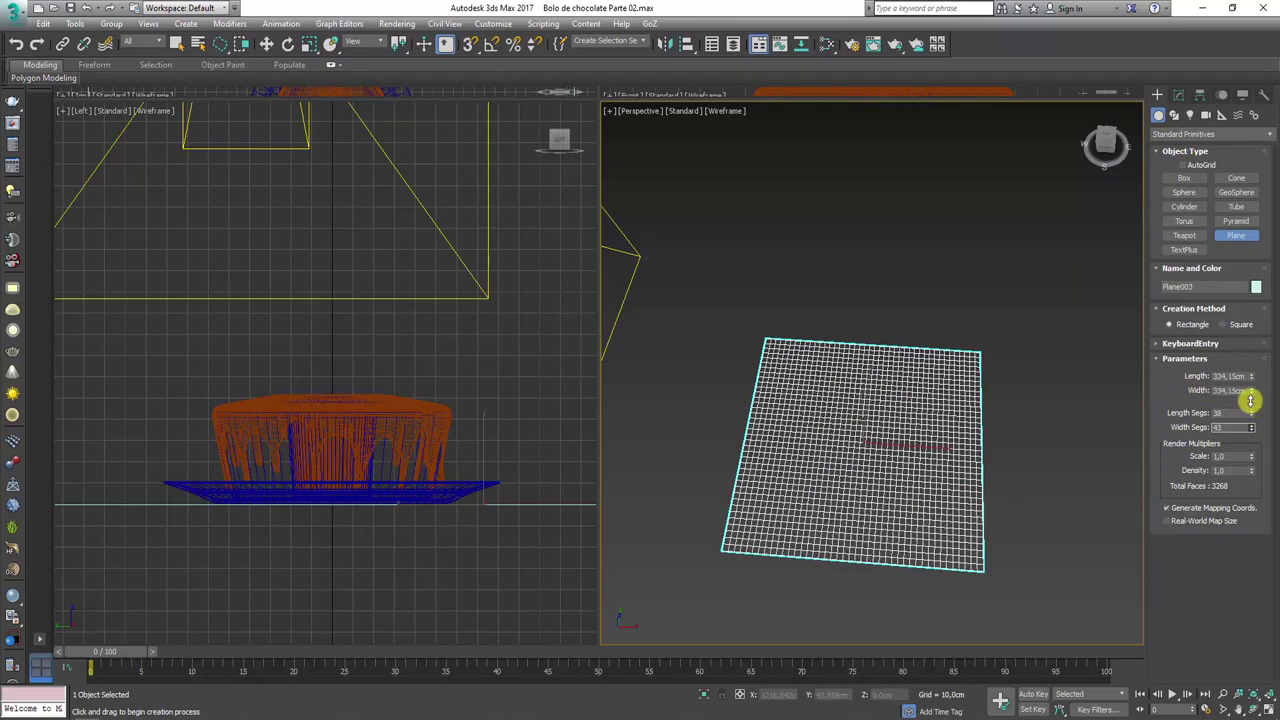
key("Tab")
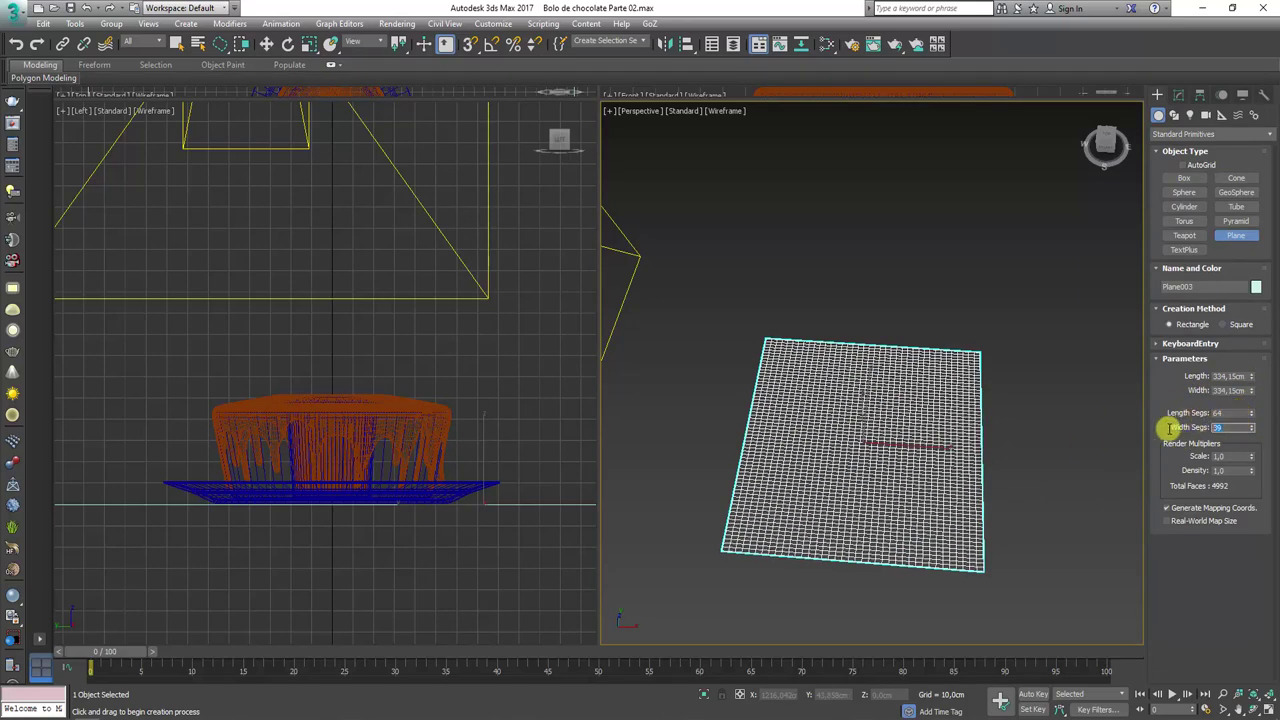
key("Return")
mouse_move(923, 449)
middle_mouse_down("alt")
mouse_move(920, 517)
mouse_move(914, 434)
mouse_move(868, 447)
mouse_move(860, 437)
middle_mouse_up("alt")
scroll(867, 447, "up", 2)
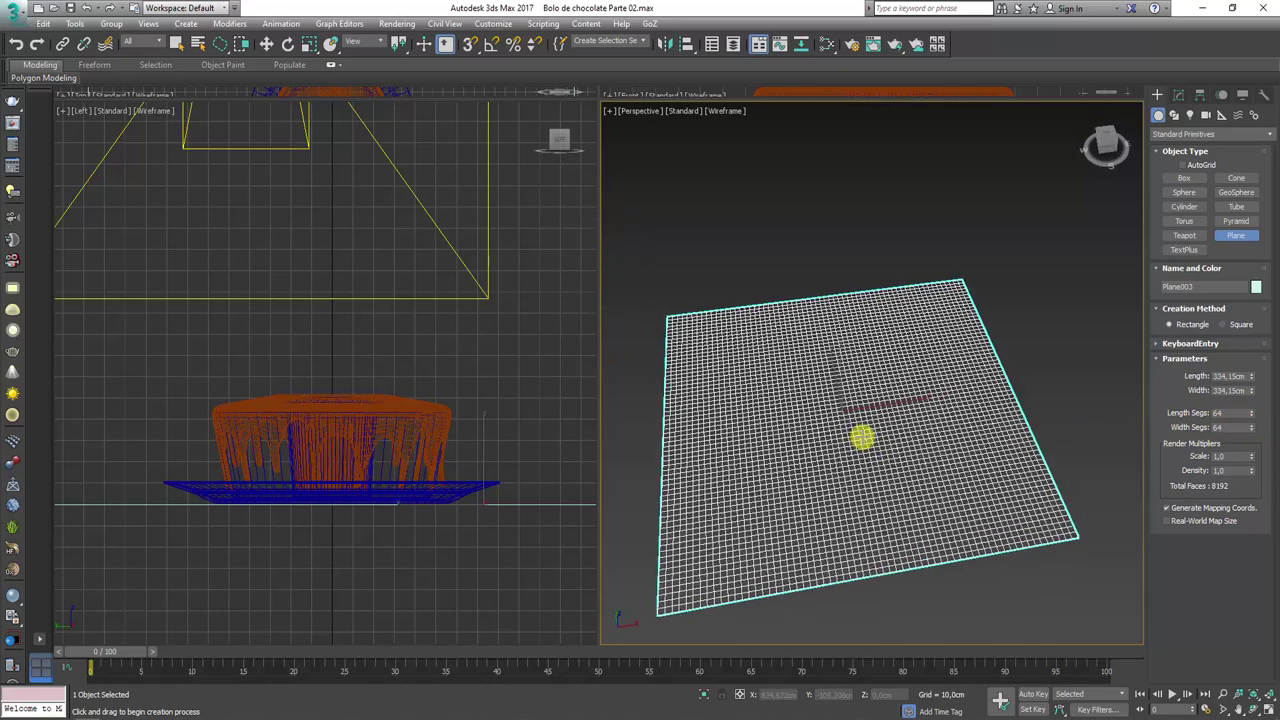
key("F3")
mouse_move(974, 420)
middle_mouse_down("alt")
mouse_move(923, 503)
mouse_move(944, 387)
mouse_move(940, 491)
mouse_move(937, 449)
mouse_move(985, 422)
middle_mouse_up("alt")
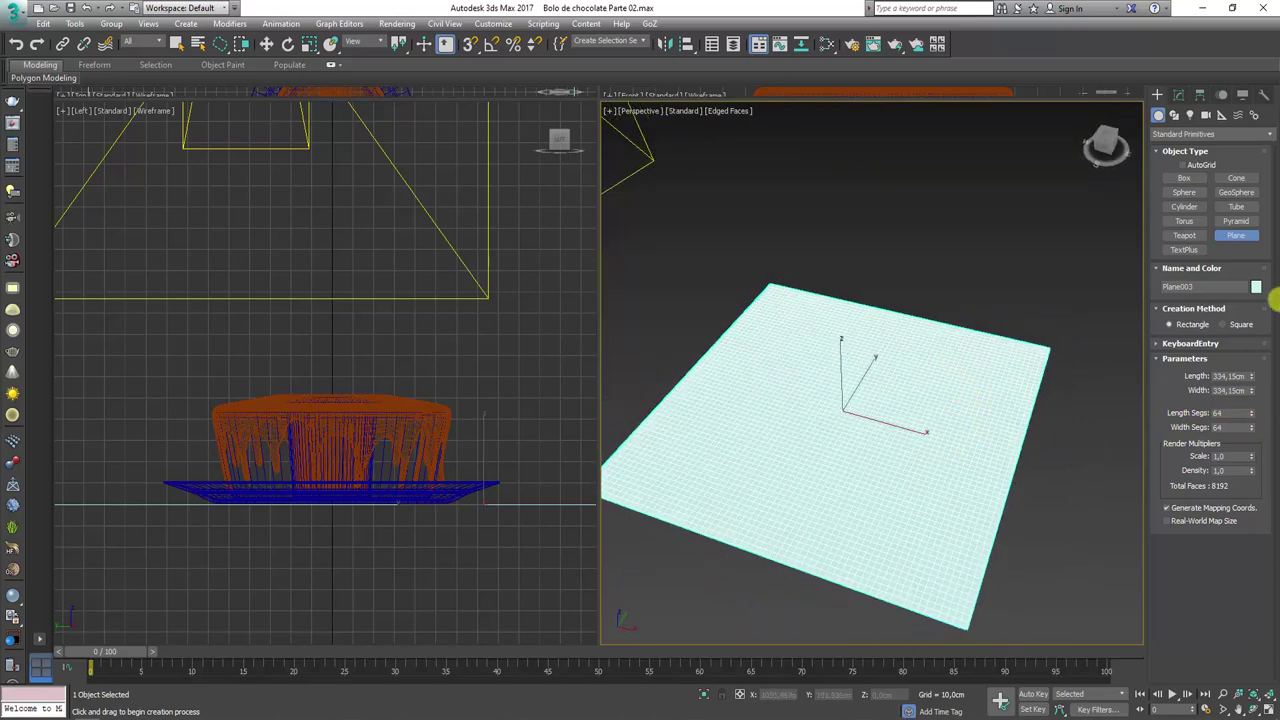
Give the plane a blue object colour and reselect it
left_click(1256, 286)
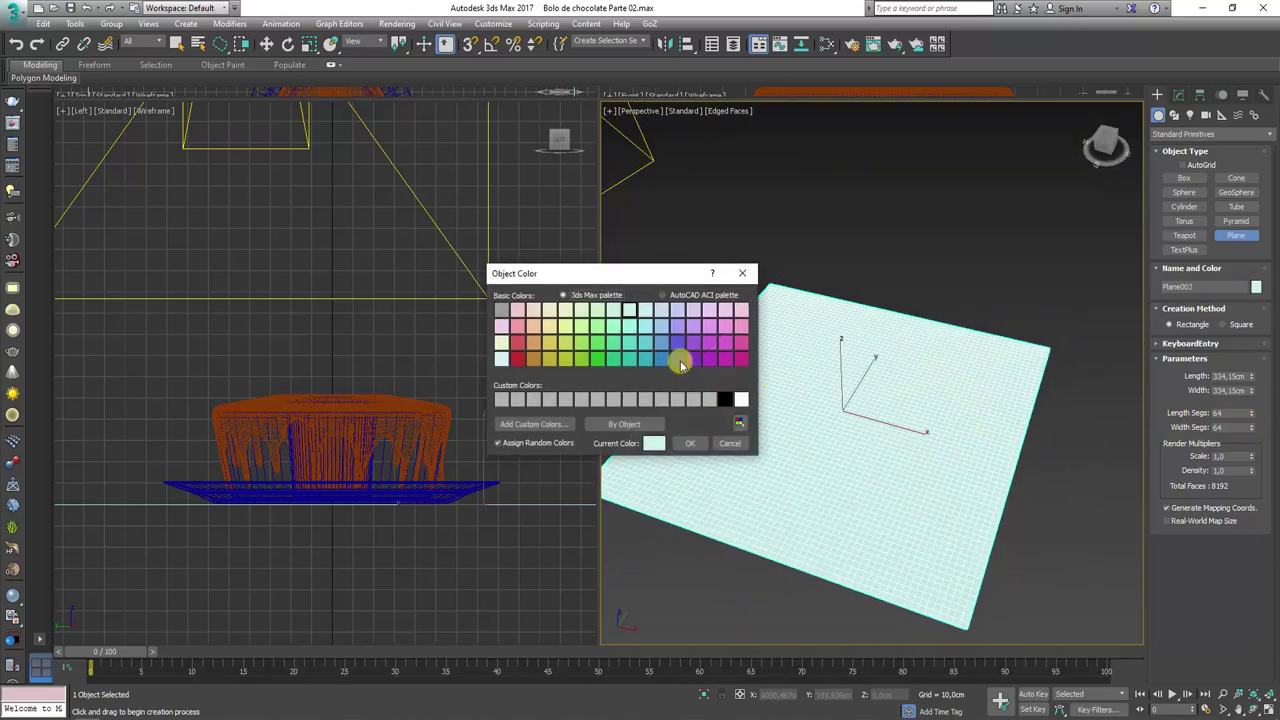
left_click(702, 443)
mouse_move(886, 434)
middle_mouse_down("alt")
mouse_move(877, 491)
mouse_move(1061, 487)
mouse_move(1052, 533)
mouse_move(1054, 509)
middle_mouse_up("alt")
key("F4")
key("r")
left_click(1057, 530)
key("F4")
left_click(855, 290)
mouse_move(840, 271)
middle_mouse_down("alt")
mouse_move(897, 363)
mouse_move(911, 343)
middle_mouse_up("alt")
scroll(911, 343, "up", 3)
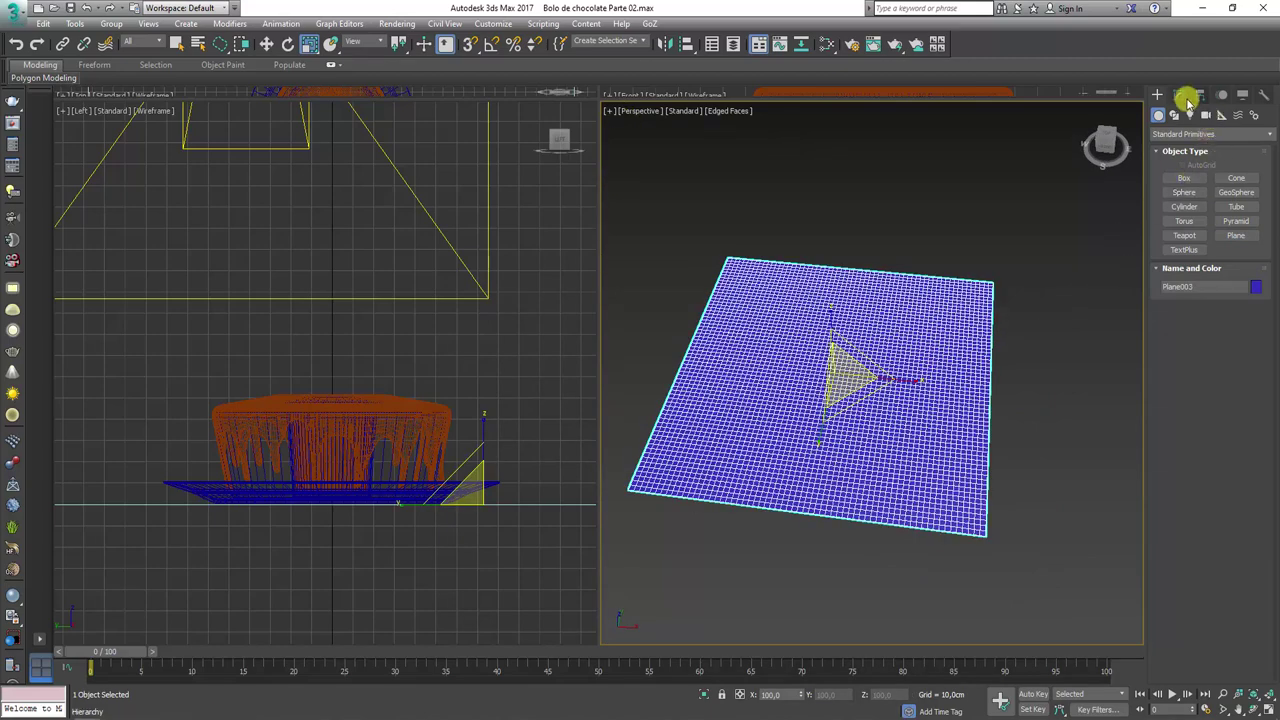
Add an Edit Poly modifier to Plane003 from the Modifier List
left_click(1181, 97)
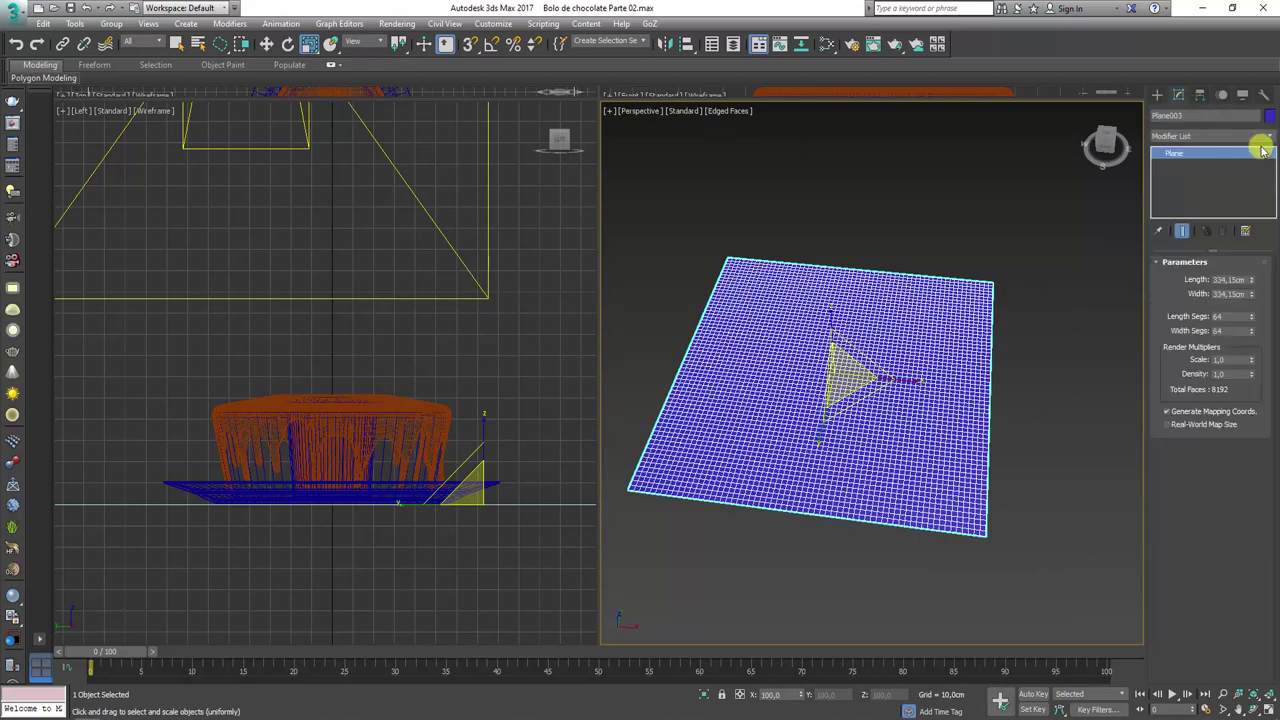
left_click(1263, 150)
scroll(1214, 386, "down", 5)
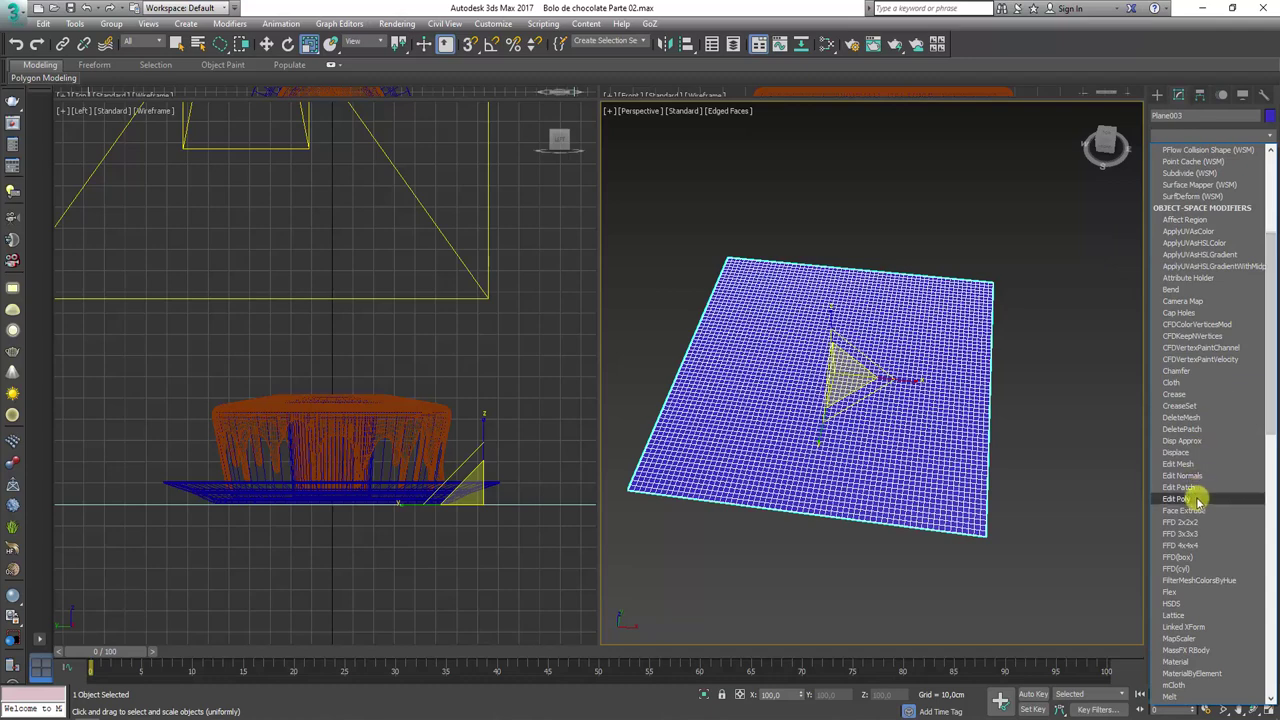
left_click(1180, 498)
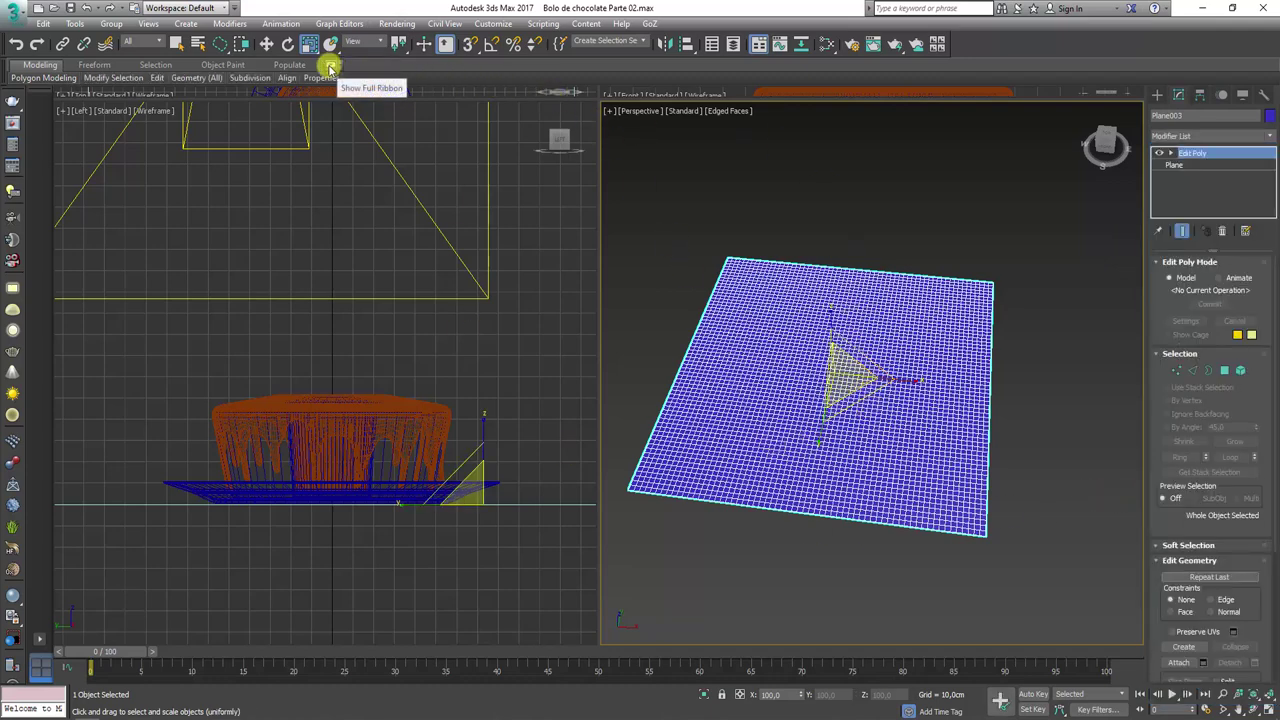
Bring up the Freeform tools and maximize the perspective view, facing the reselected plane
left_click(92, 65)
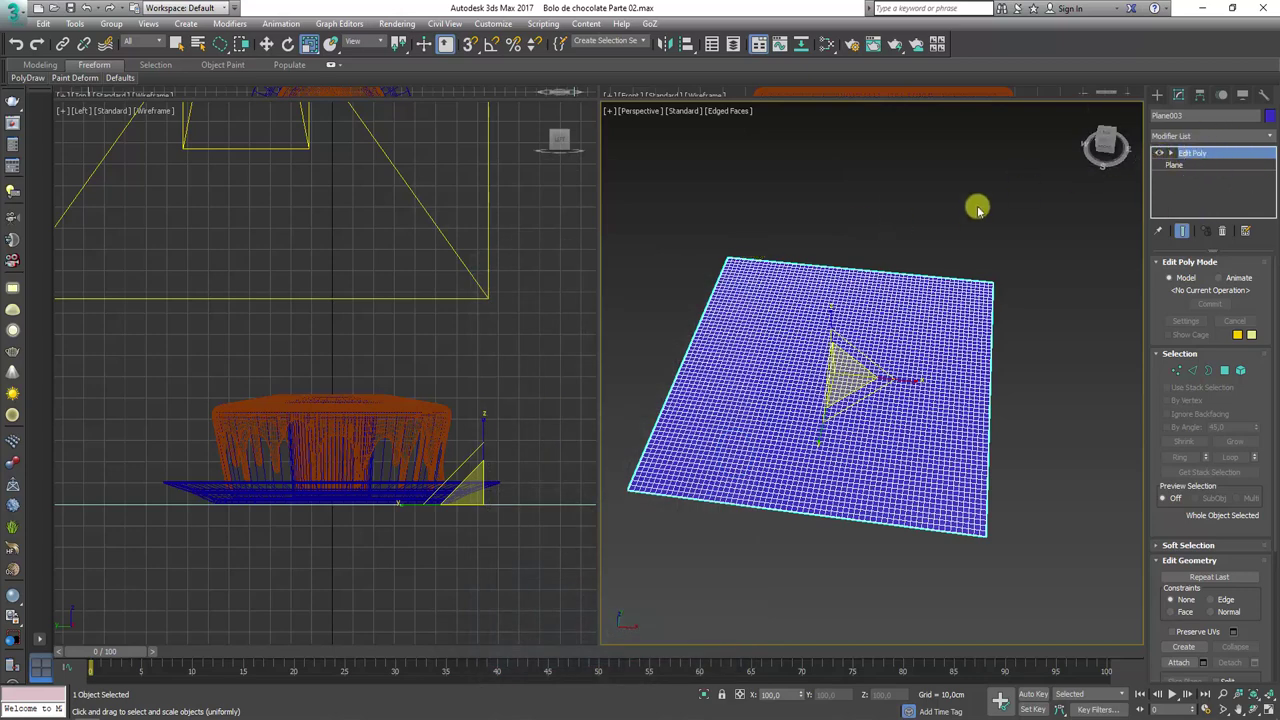
middle_click_drag(977, 206, 950, 225, "alt")
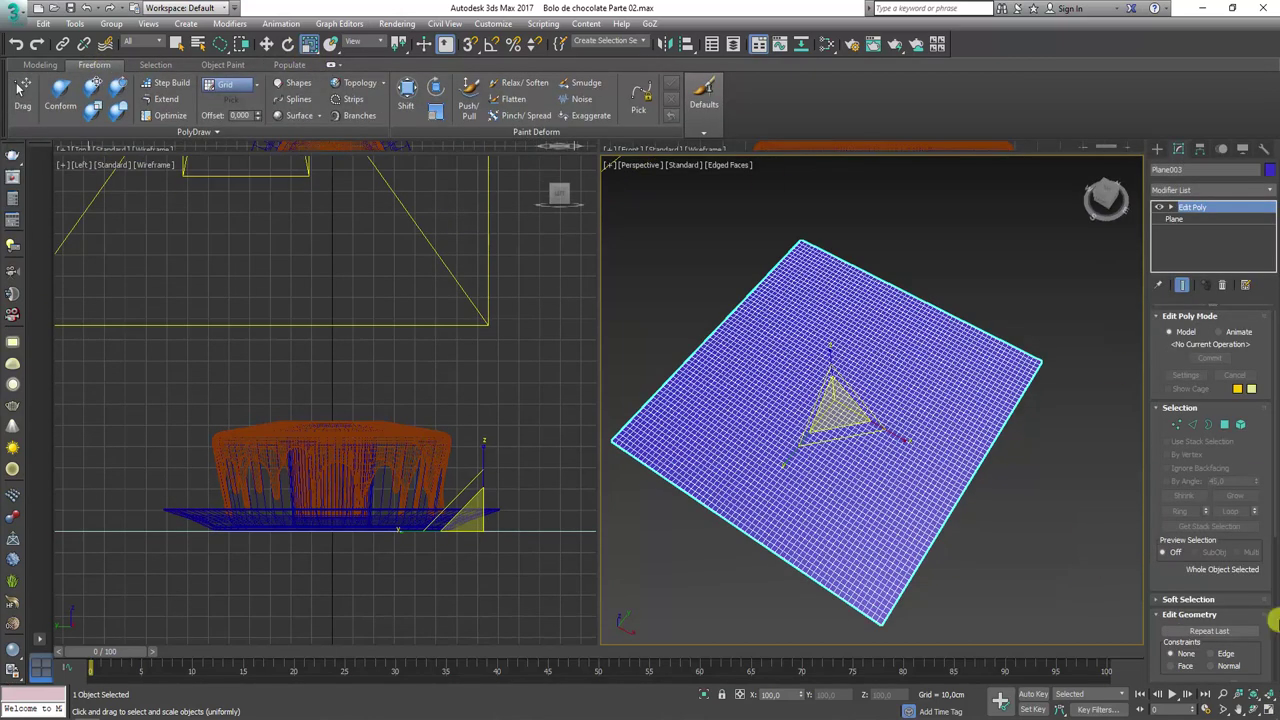
left_click(1268, 708)
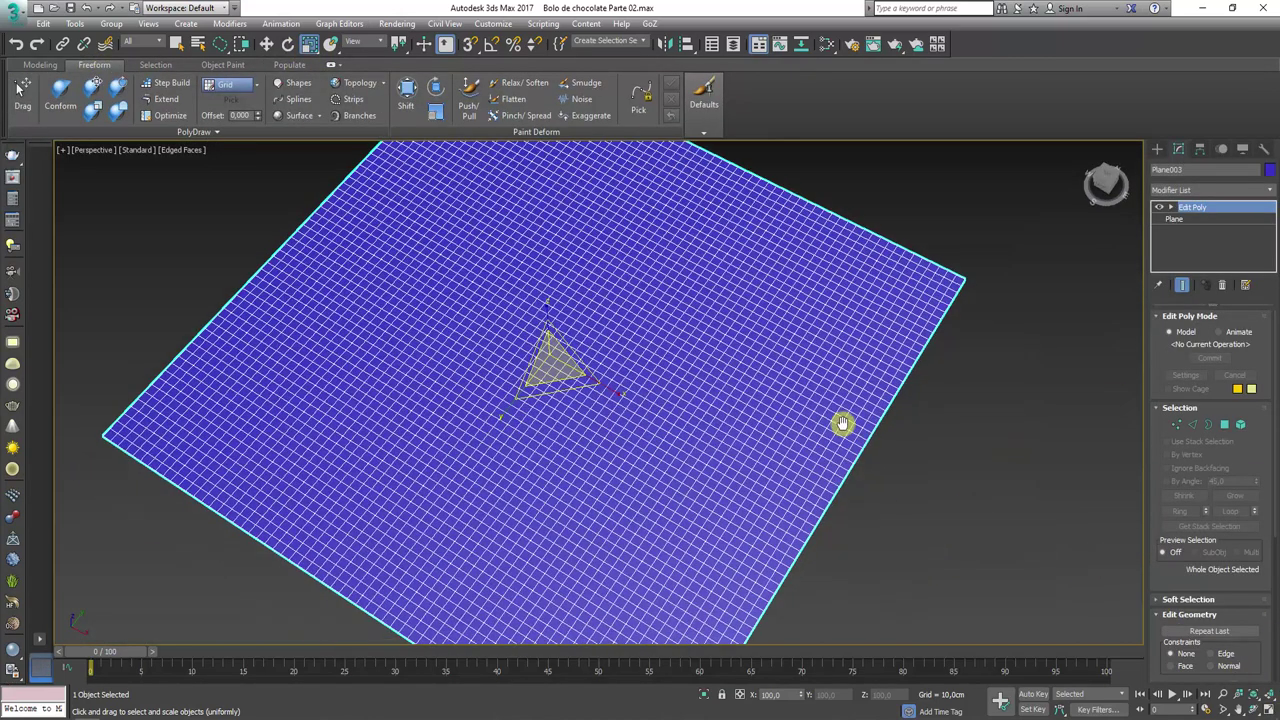
scroll(843, 423, "down", 2)
middle_click_drag(803, 449, 951, 451, "alt")
left_click(951, 451)
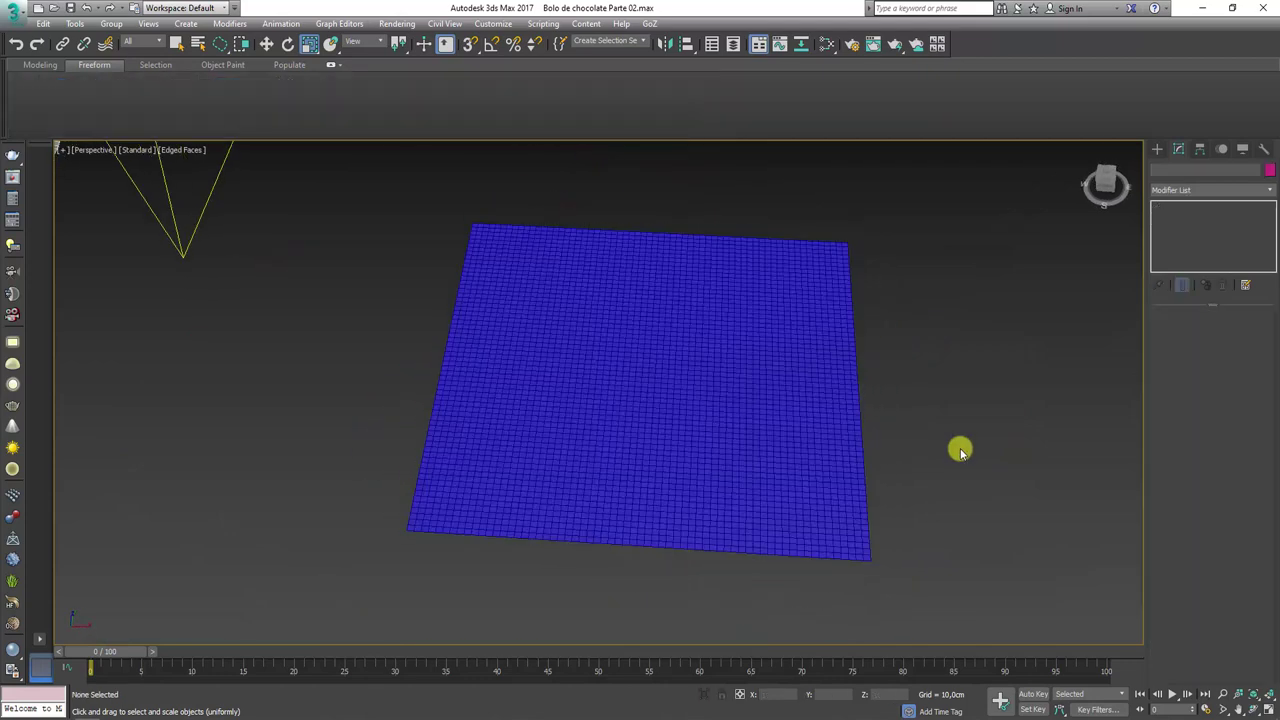
left_click(711, 443)
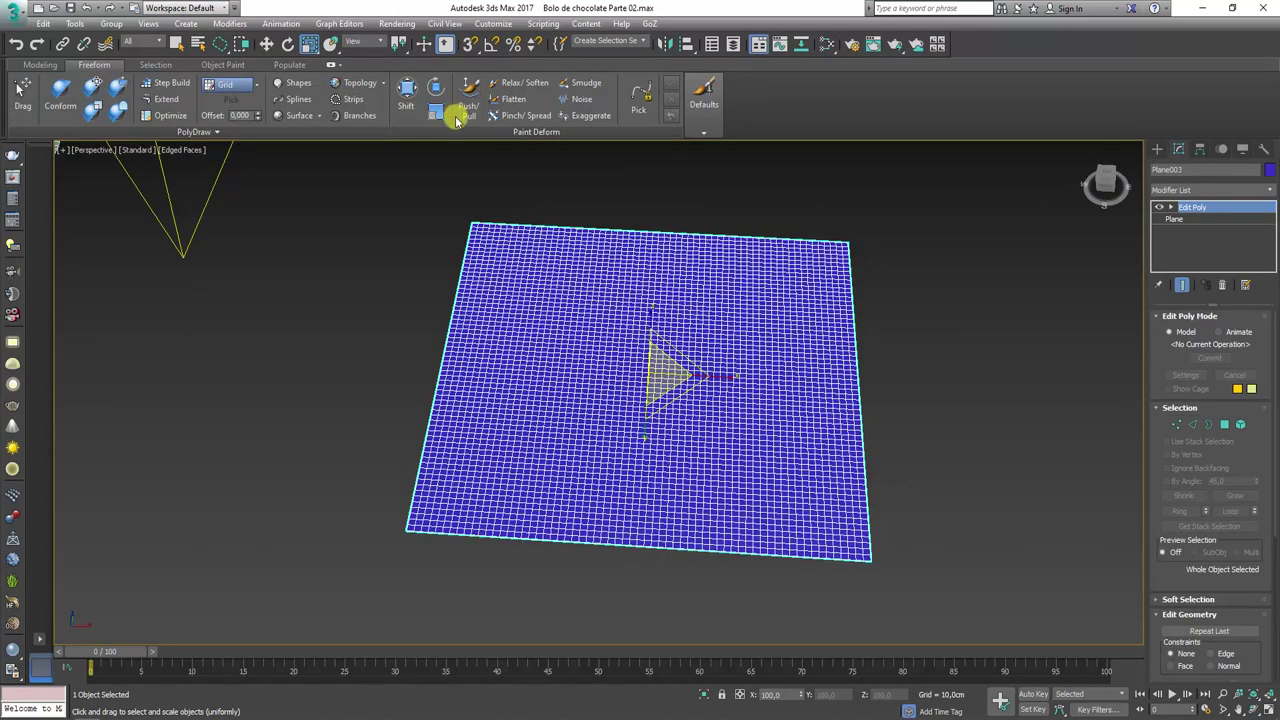
Test the Shift brush on the plane, then undo its peaks so the surface stays flat
left_click(722, 94)
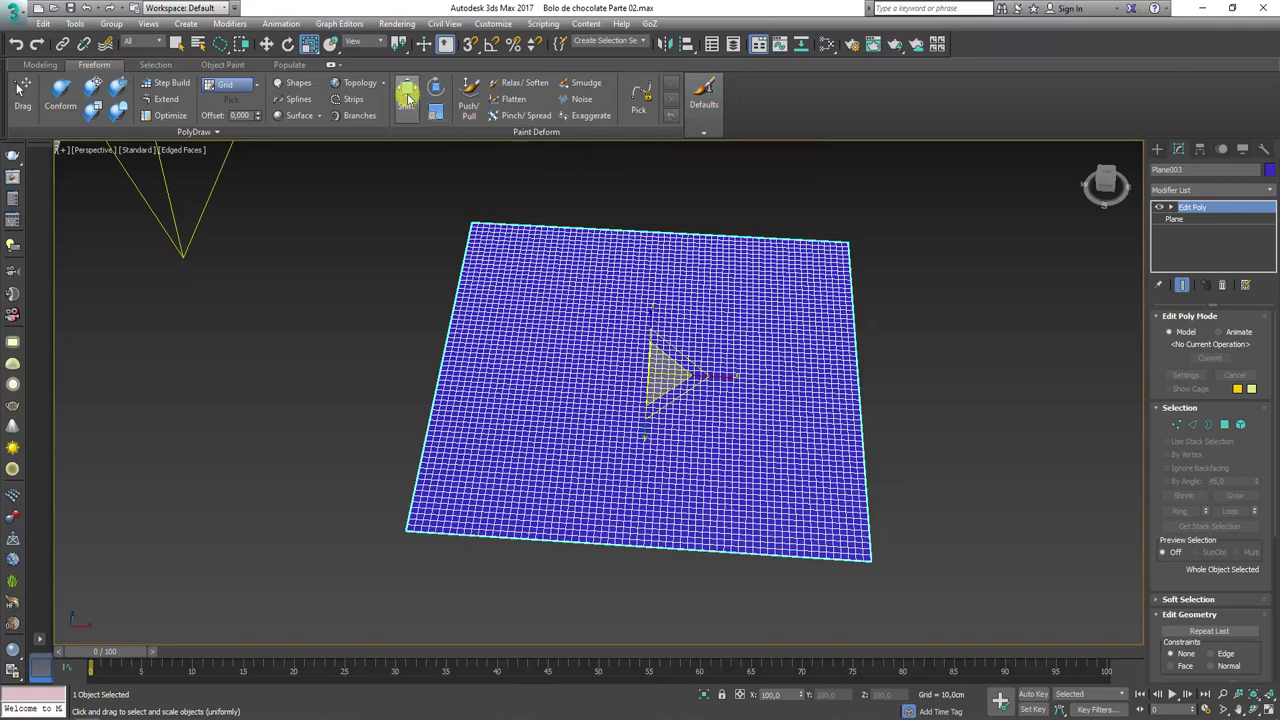
left_click(405, 93)
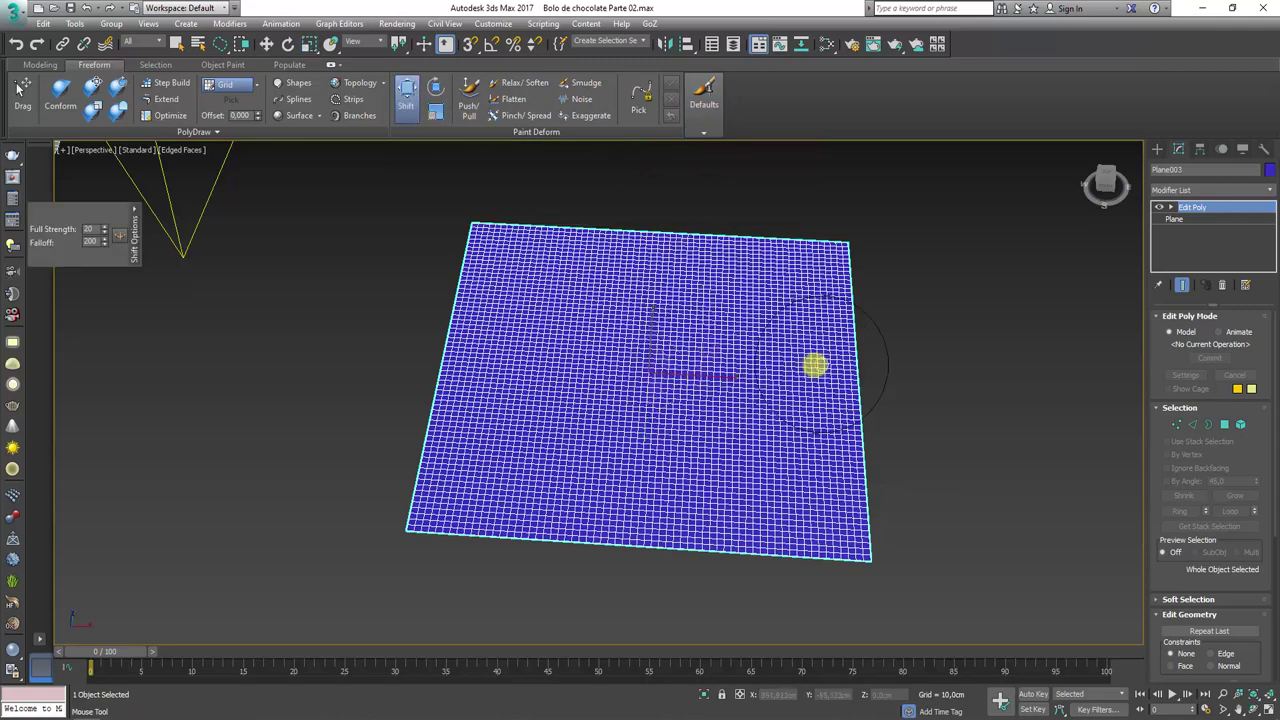
mouse_move(814, 366)
left_mouse_down()
mouse_move(908, 331)
mouse_move(900, 223)
left_mouse_up()
middle_click_drag(931, 400, 940, 397, "alt")
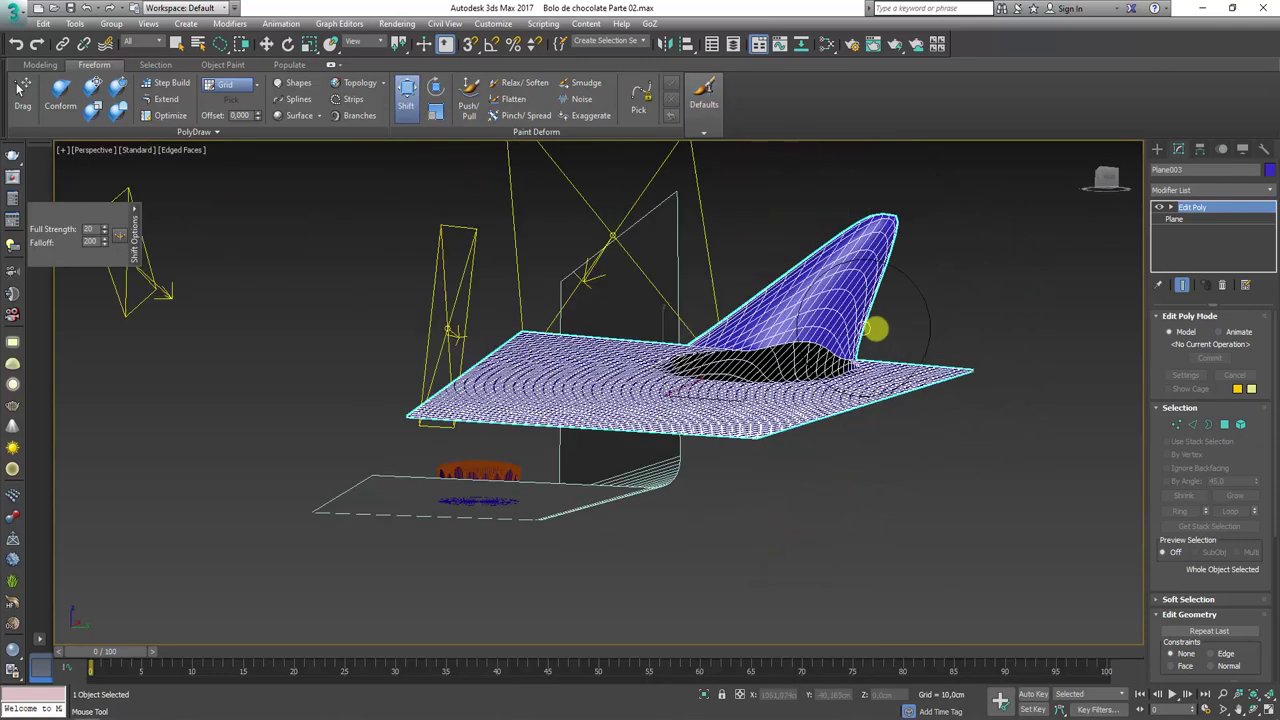
key("ctrl+z")
left_click_drag(543, 363, 571, 206)
mouse_move(845, 278)
middle_mouse_down("alt")
mouse_move(971, 274)
mouse_move(858, 352)
middle_mouse_up("alt")
key("ctrl+z")
Pick the Push/Pull brush, enlarge it to about 56,868, and switch to plain shading
left_click(478, 92)
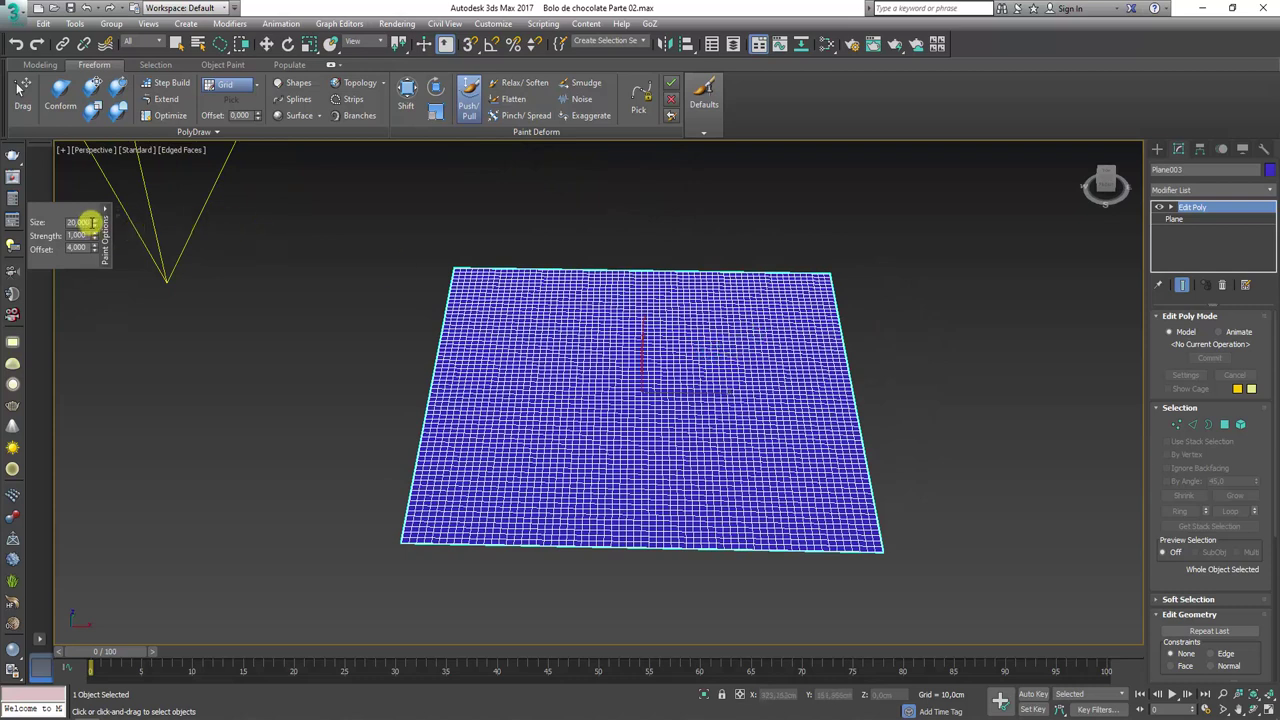
left_click_drag(92, 222, 96, 191)
middle_click_drag(696, 270, 686, 249, "alt")
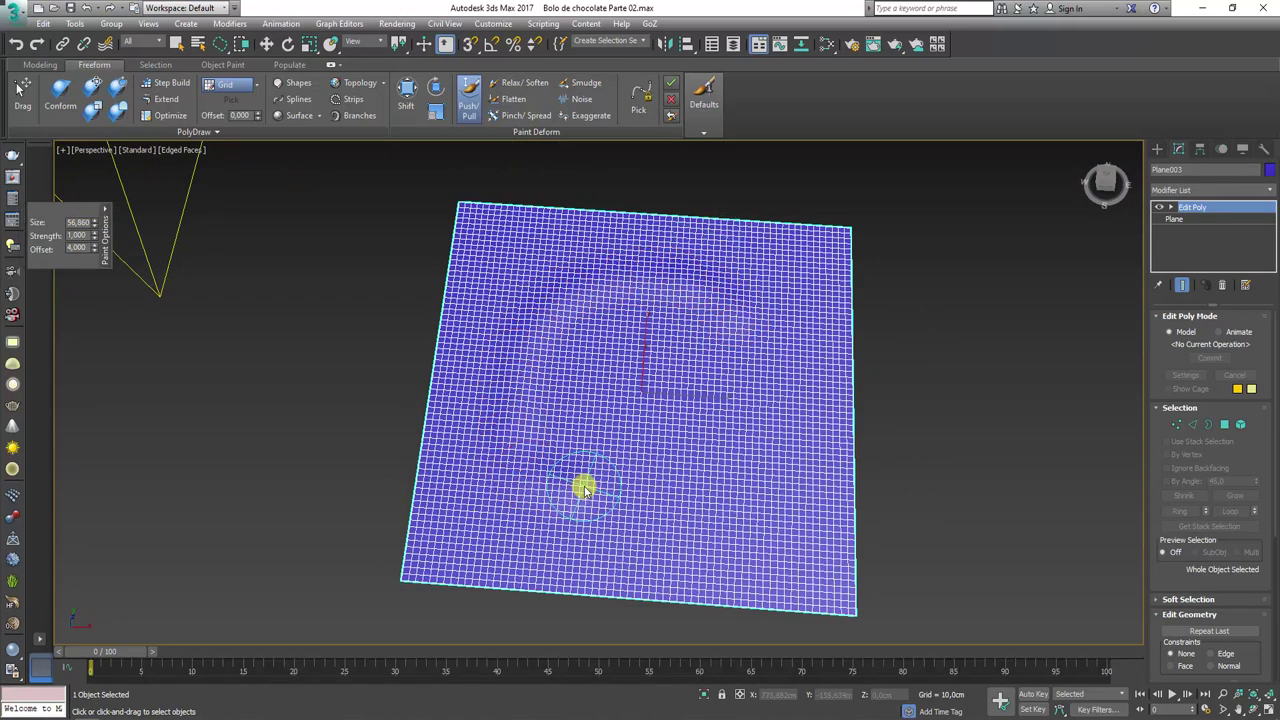
key("F4")
mouse_move(623, 491)
middle_mouse_down("alt")
mouse_move(629, 434)
mouse_move(637, 494)
middle_mouse_up("alt")
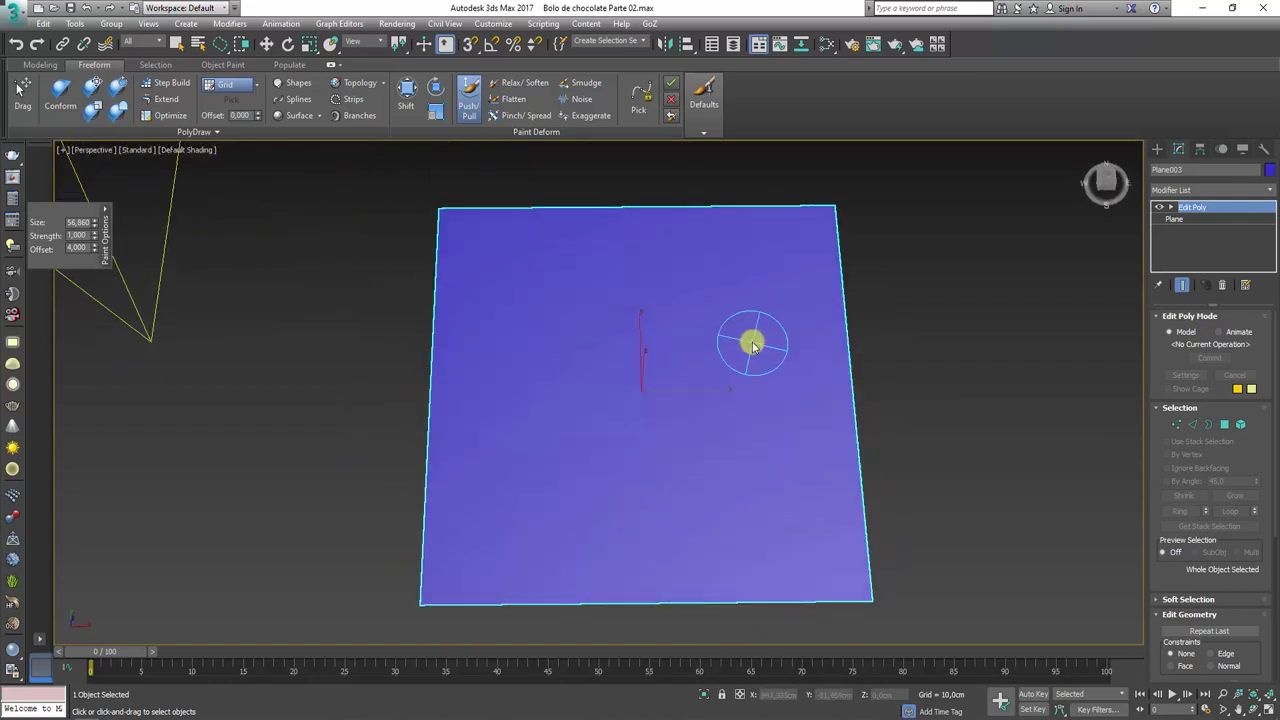
Paint arcing strokes, then at strength 2,640 carve an S-shaped swirl across the plane
mouse_move(749, 294)
left_mouse_down()
mouse_move(686, 266)
mouse_move(534, 323)
mouse_move(514, 462)
mouse_move(574, 511)
mouse_move(640, 514)
left_mouse_up()
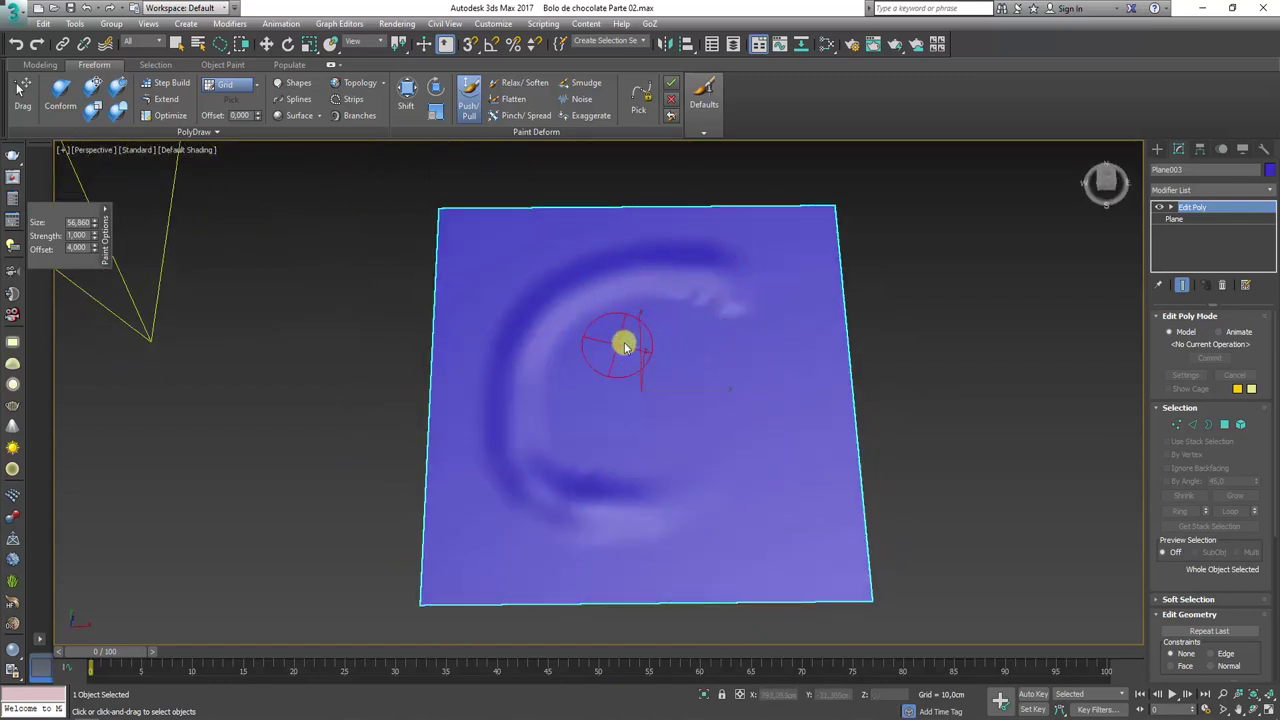
mouse_move(624, 346)
left_mouse_down()
mouse_move(706, 366)
mouse_move(752, 472)
mouse_move(690, 545)
mouse_move(580, 394)
mouse_move(629, 451)
left_mouse_up()
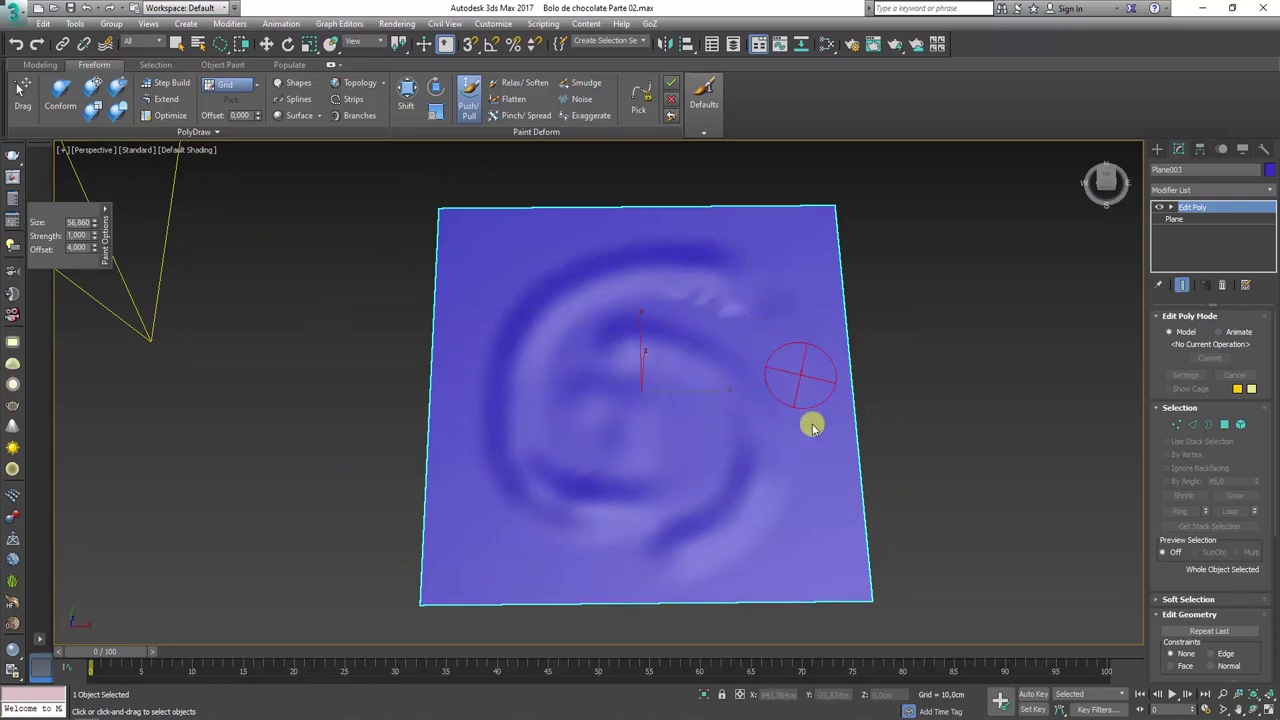
left_click_drag(766, 297, 697, 240)
mouse_move(514, 280)
left_mouse_down()
mouse_move(697, 288)
mouse_move(654, 274)
mouse_move(517, 366)
mouse_move(594, 491)
left_mouse_up()
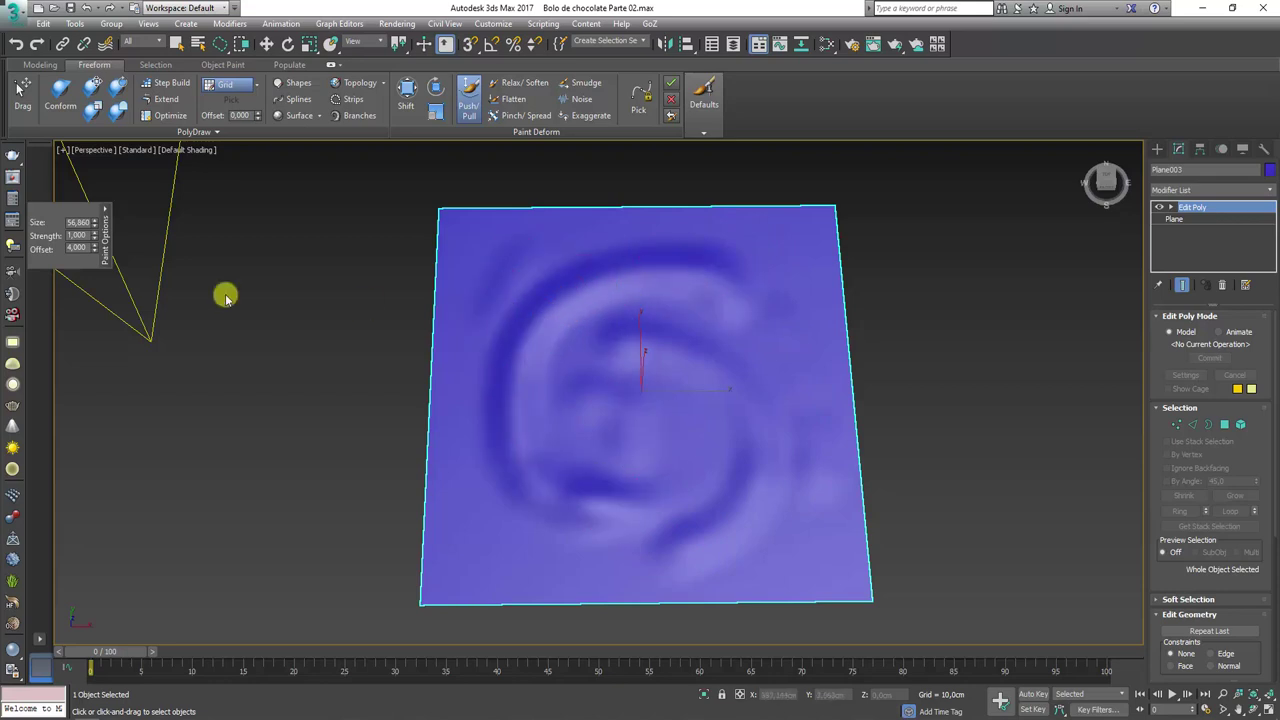
left_click_drag(94, 238, 86, 121)
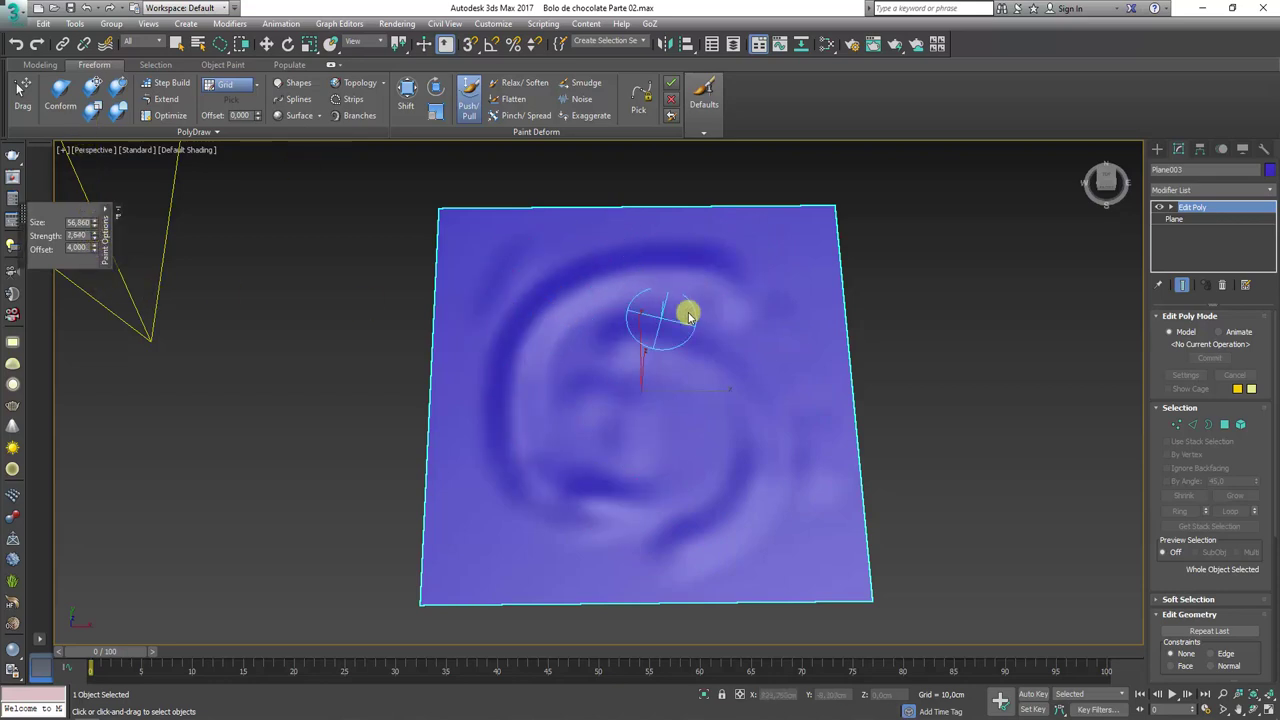
mouse_move(688, 316)
left_mouse_down()
mouse_move(669, 286)
mouse_move(526, 371)
mouse_move(606, 503)
left_mouse_up()
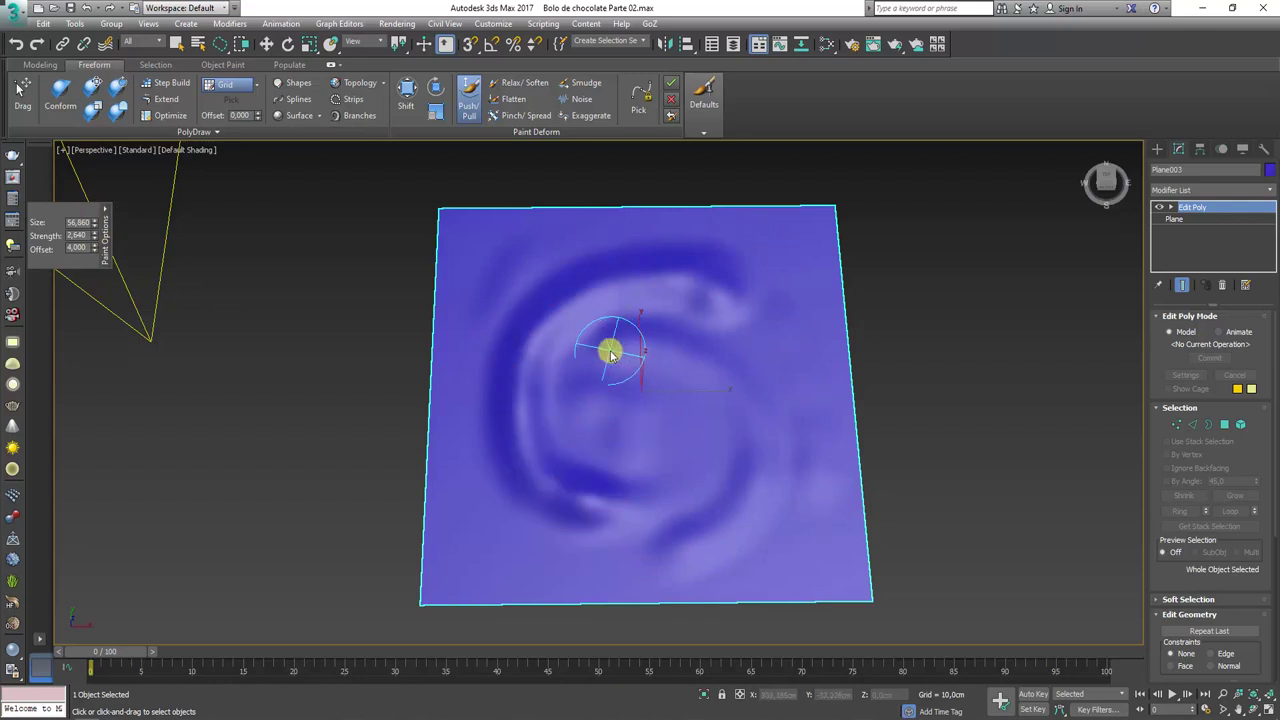
mouse_move(611, 352)
left_mouse_down()
mouse_move(754, 434)
mouse_move(680, 480)
mouse_move(586, 409)
left_mouse_up()
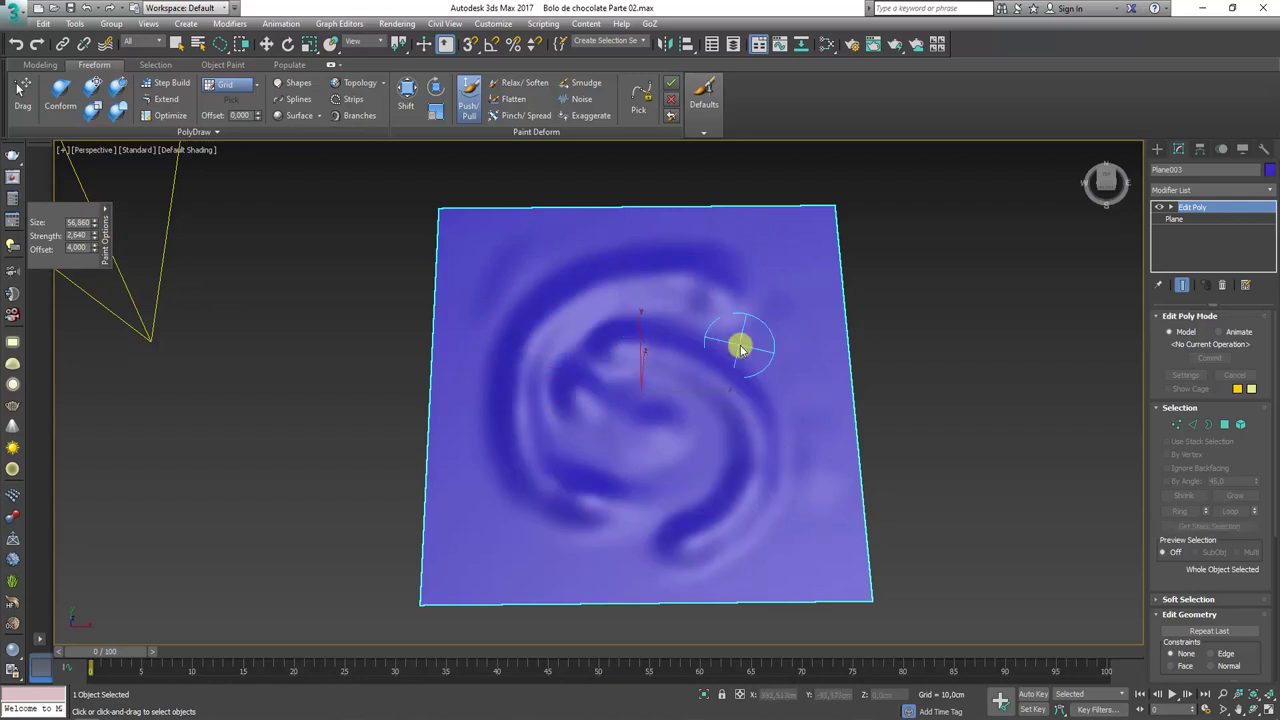
mouse_move(740, 347)
left_mouse_down()
mouse_move(809, 391)
mouse_move(800, 450)
left_mouse_up()
Use the Shift brush with a wider falloff to push the relief into an S shape
left_click(405, 95)
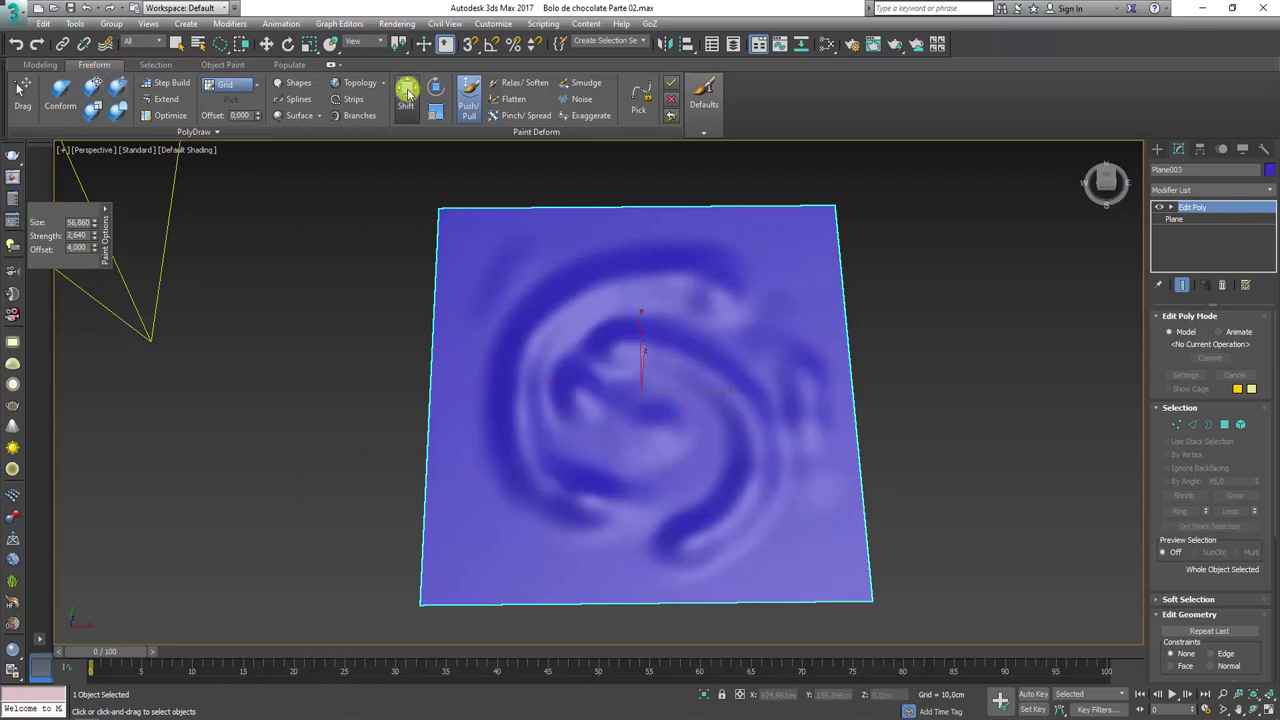
mouse_move(666, 394)
left_mouse_down()
mouse_move(663, 300)
mouse_move(770, 418)
left_mouse_up()
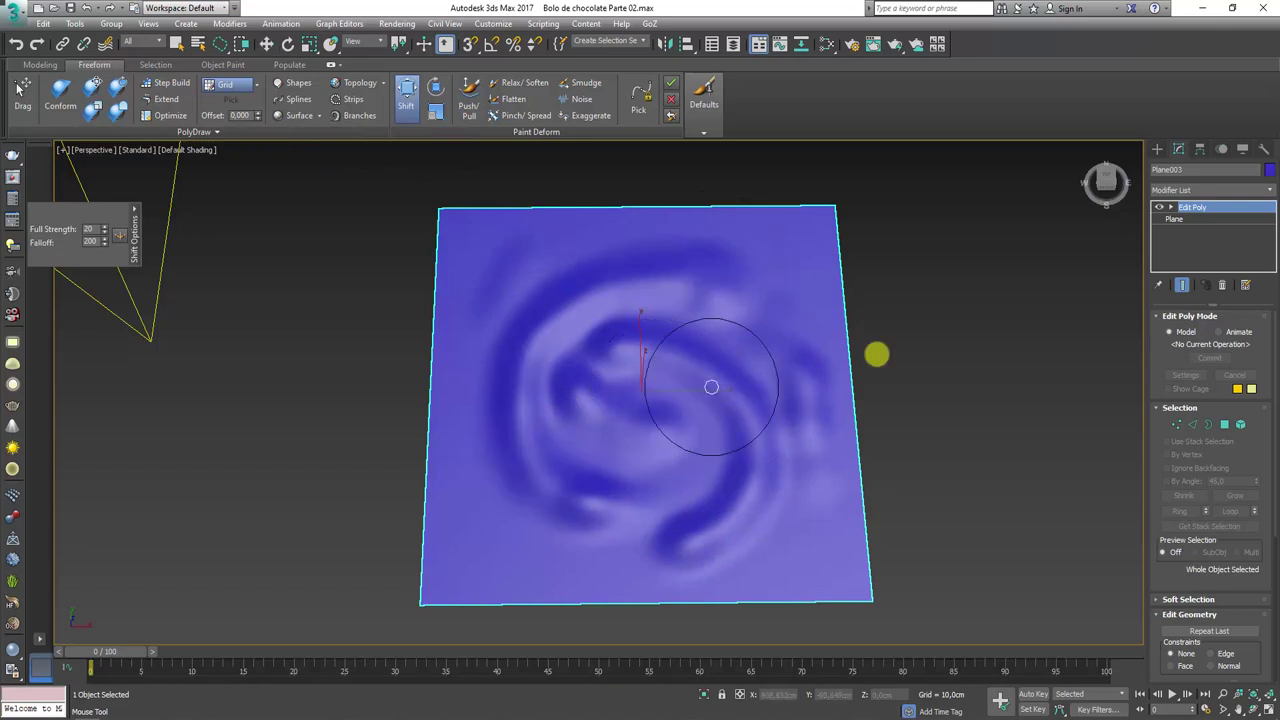
middle_click_drag(957, 318, 722, 419, "alt")
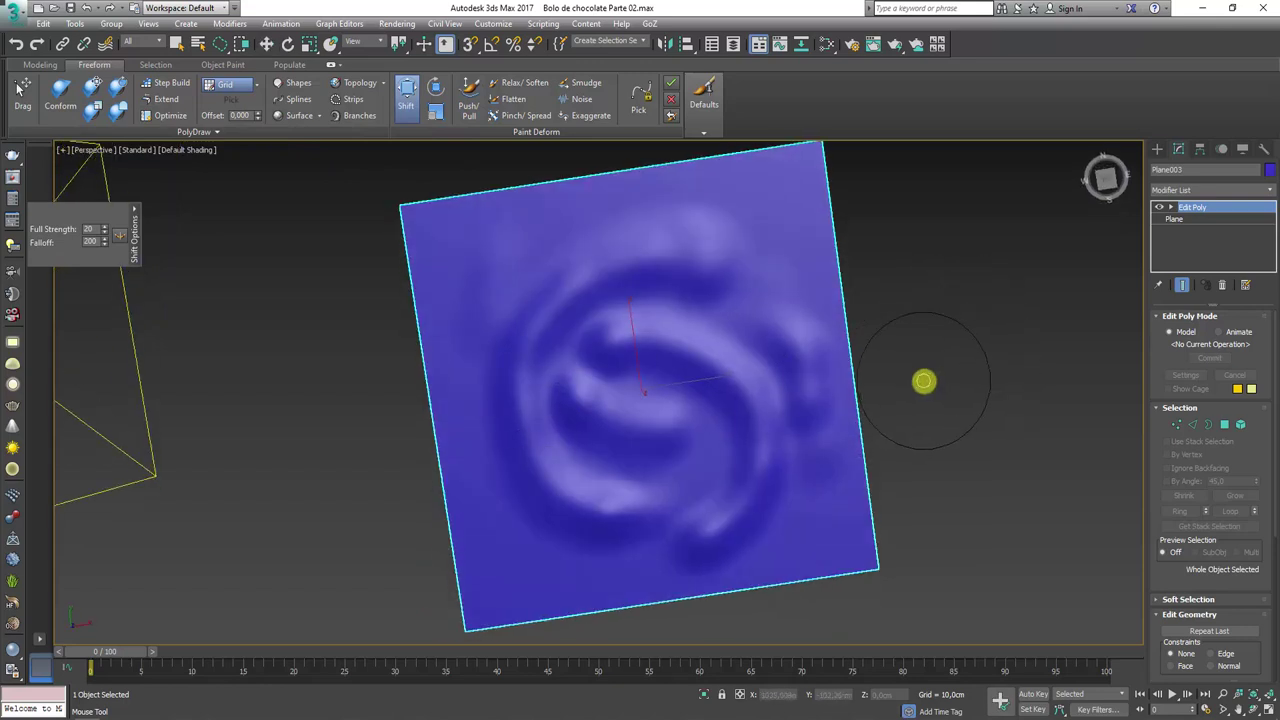
middle_click_drag(923, 380, 823, 377, "alt")
left_click_drag(760, 390, 761, 327, "alt+shift")
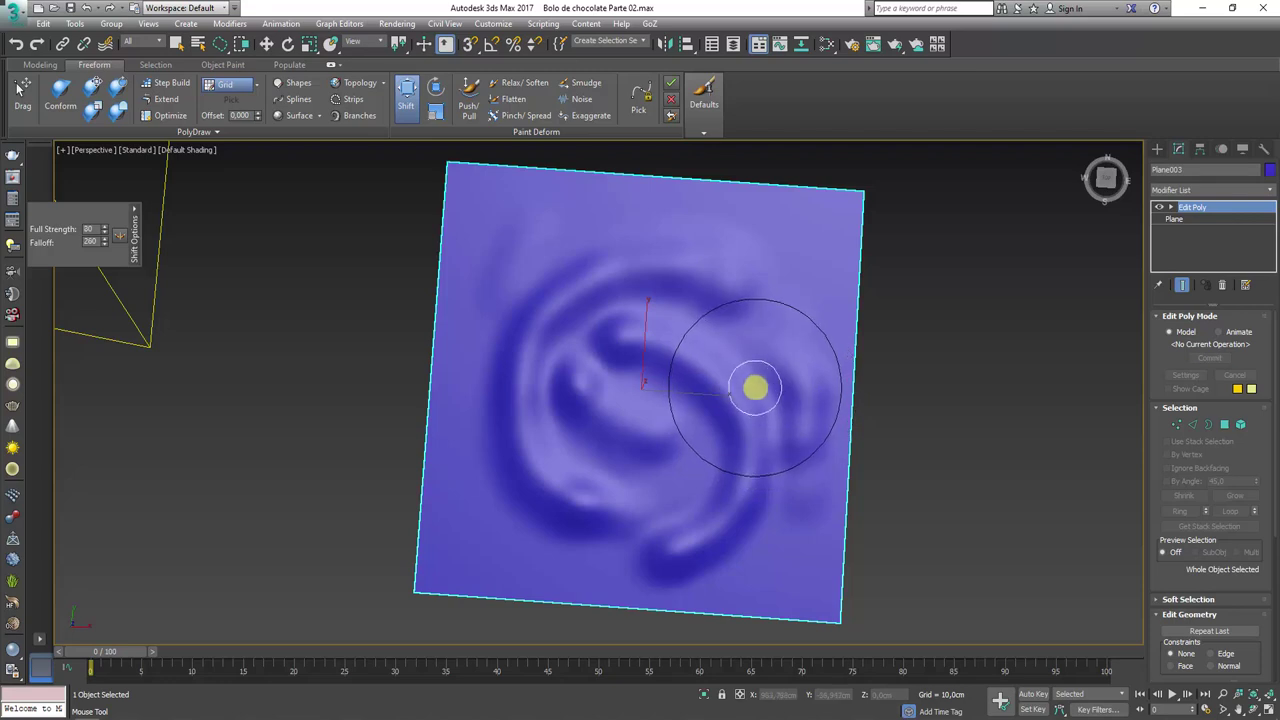
mouse_move(754, 380)
left_mouse_down("ctrl+shift")
mouse_move(763, 286)
mouse_move(617, 357)
mouse_move(698, 327)
mouse_move(751, 426)
left_mouse_up("ctrl+shift")
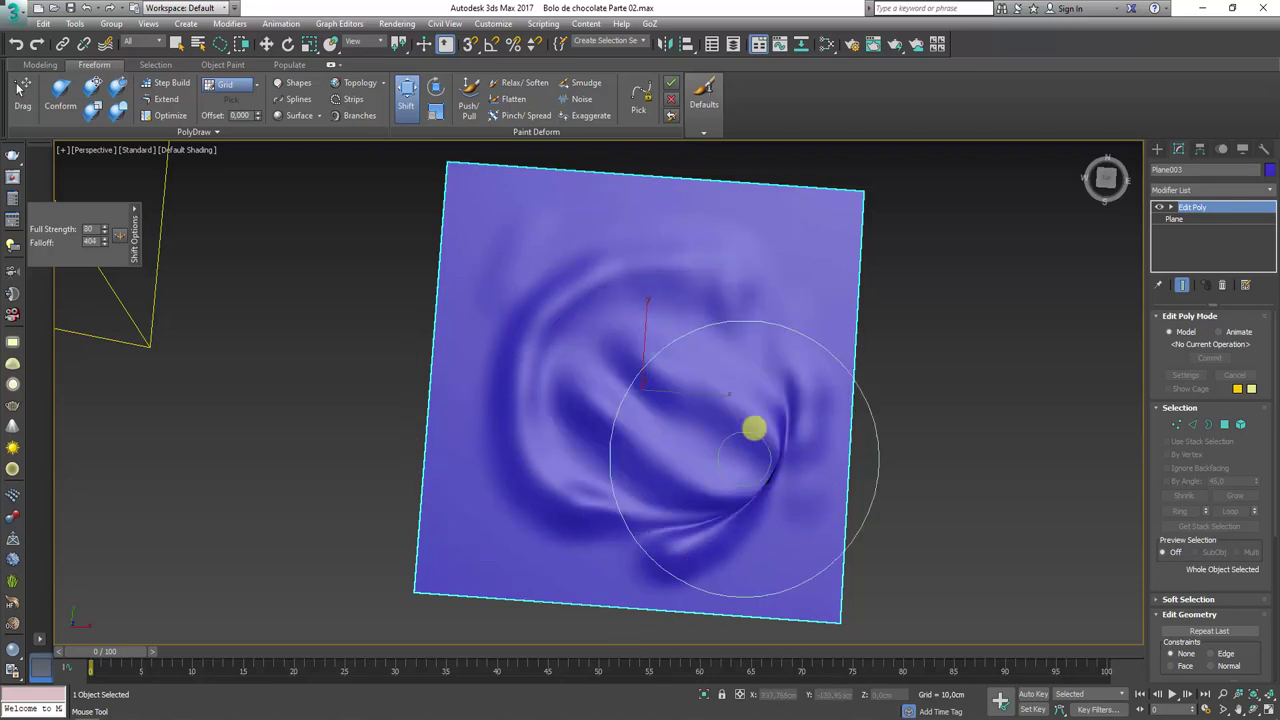
mouse_move(589, 460)
left_mouse_down()
mouse_move(626, 466)
mouse_move(700, 340)
left_mouse_up()
mouse_move(859, 387)
left_mouse_down()
mouse_move(808, 358)
mouse_move(663, 329)
mouse_move(600, 380)
mouse_move(587, 472)
mouse_move(409, 194)
left_mouse_up()
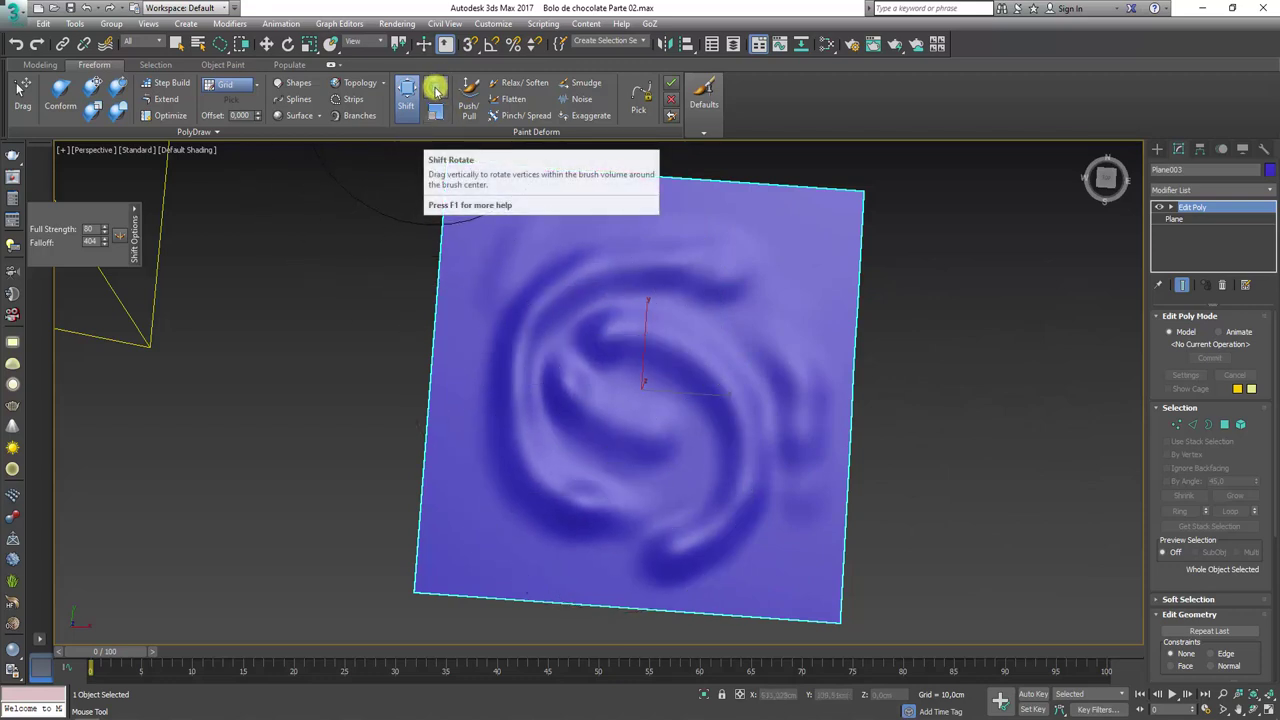
Twist the relief into a spiral around its centre with Shift Rotate
left_click(437, 90)
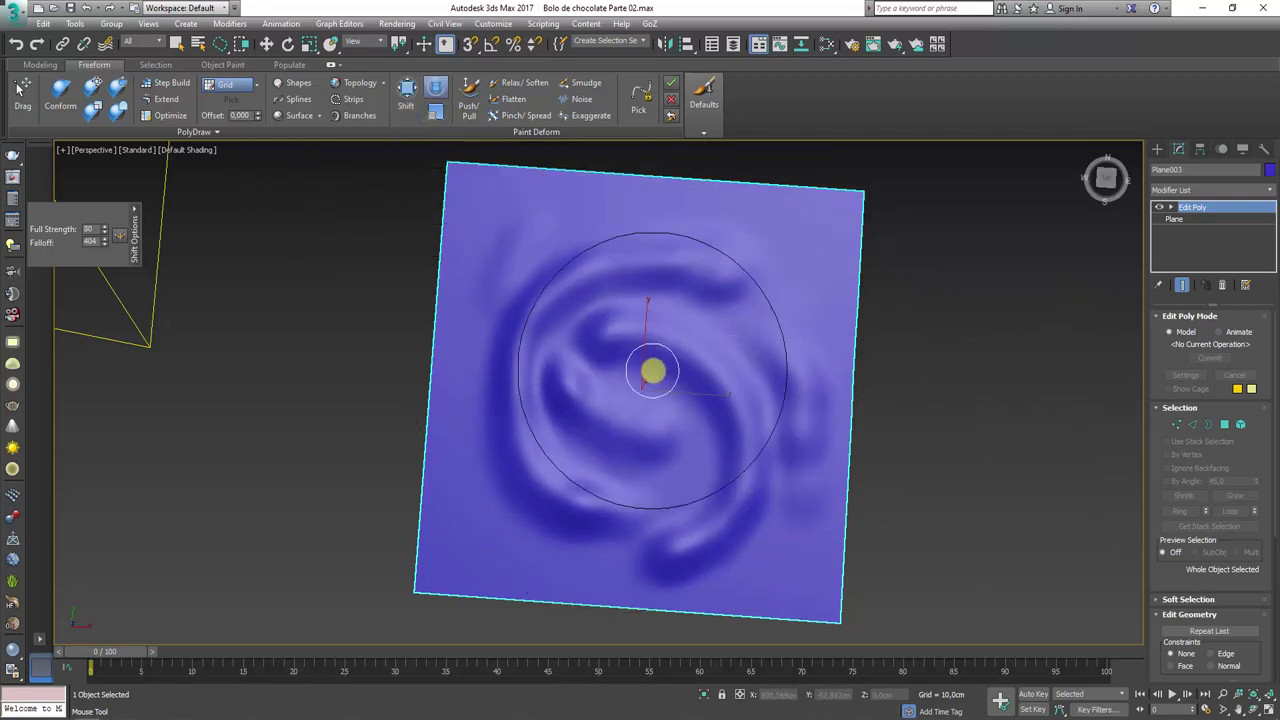
mouse_move(644, 358)
left_mouse_down("ctrl+shift")
mouse_move(649, 320)
mouse_move(631, 430)
mouse_move(650, 388)
left_mouse_up("ctrl+shift")
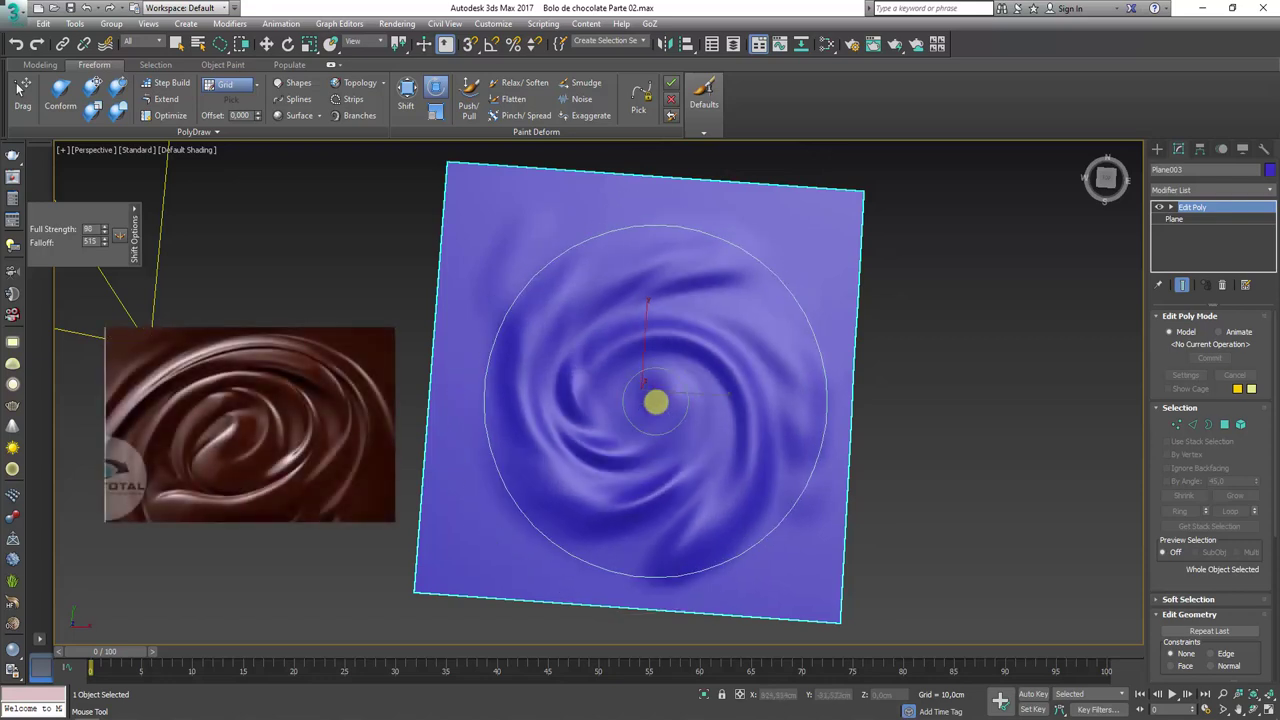
mouse_move(650, 388)
middle_mouse_down("alt")
mouse_move(943, 443)
mouse_move(920, 400)
mouse_move(943, 443)
mouse_move(653, 393)
middle_mouse_up("alt")
left_click(468, 98)
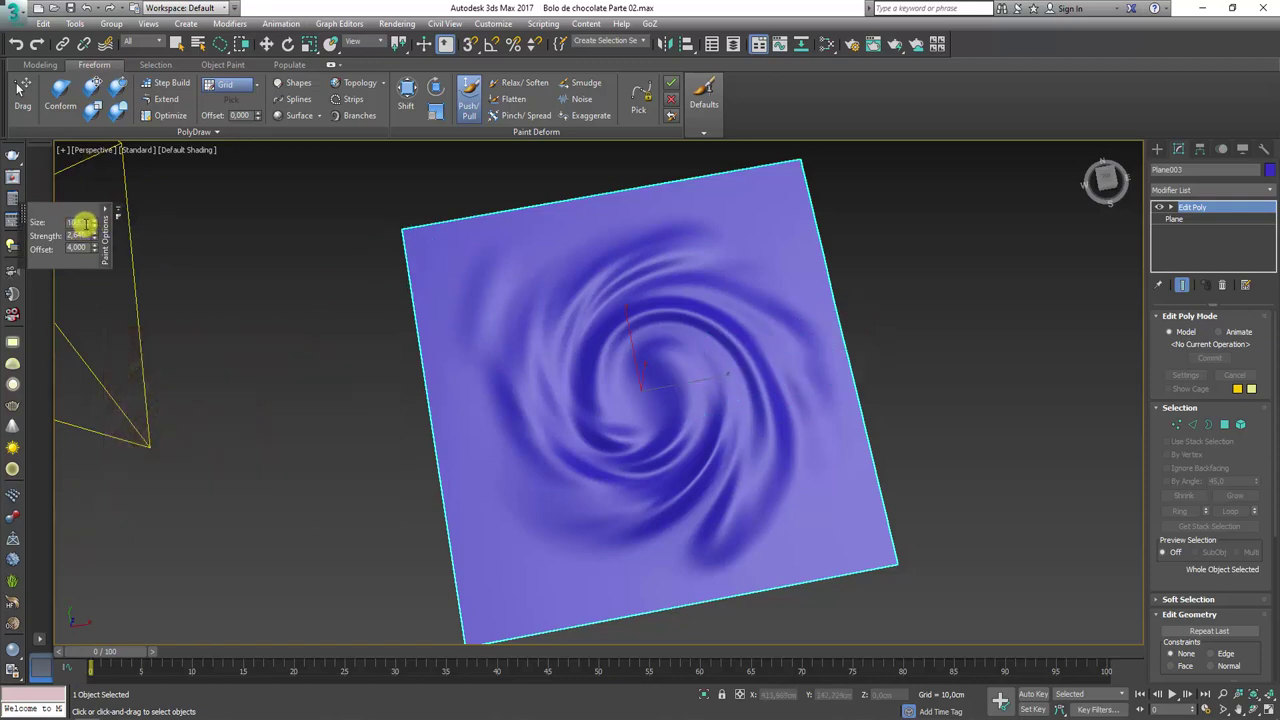
Deepen the central swirl ridges with Push/Pull, then smooth the creases with Relax/Soften
mouse_move(581, 327)
left_mouse_down()
mouse_move(714, 329)
mouse_move(560, 423)
mouse_move(717, 391)
mouse_move(633, 428)
mouse_move(634, 343)
left_mouse_up()
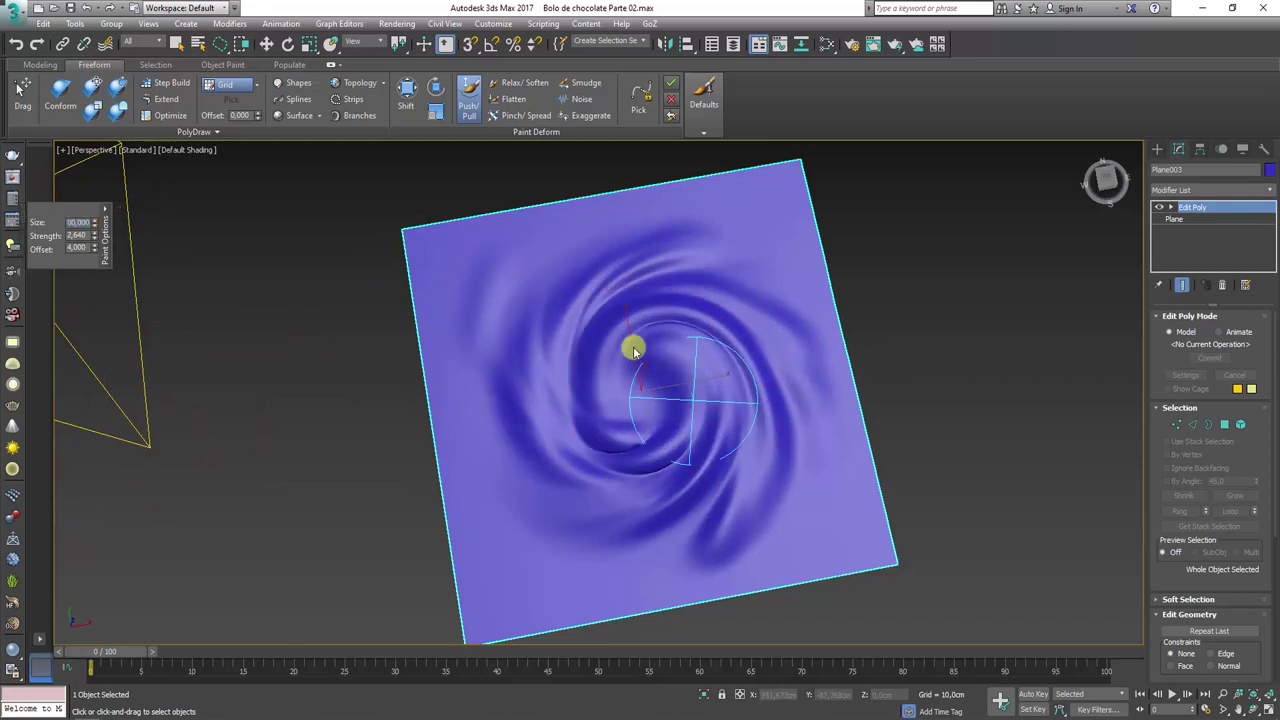
left_click(514, 84)
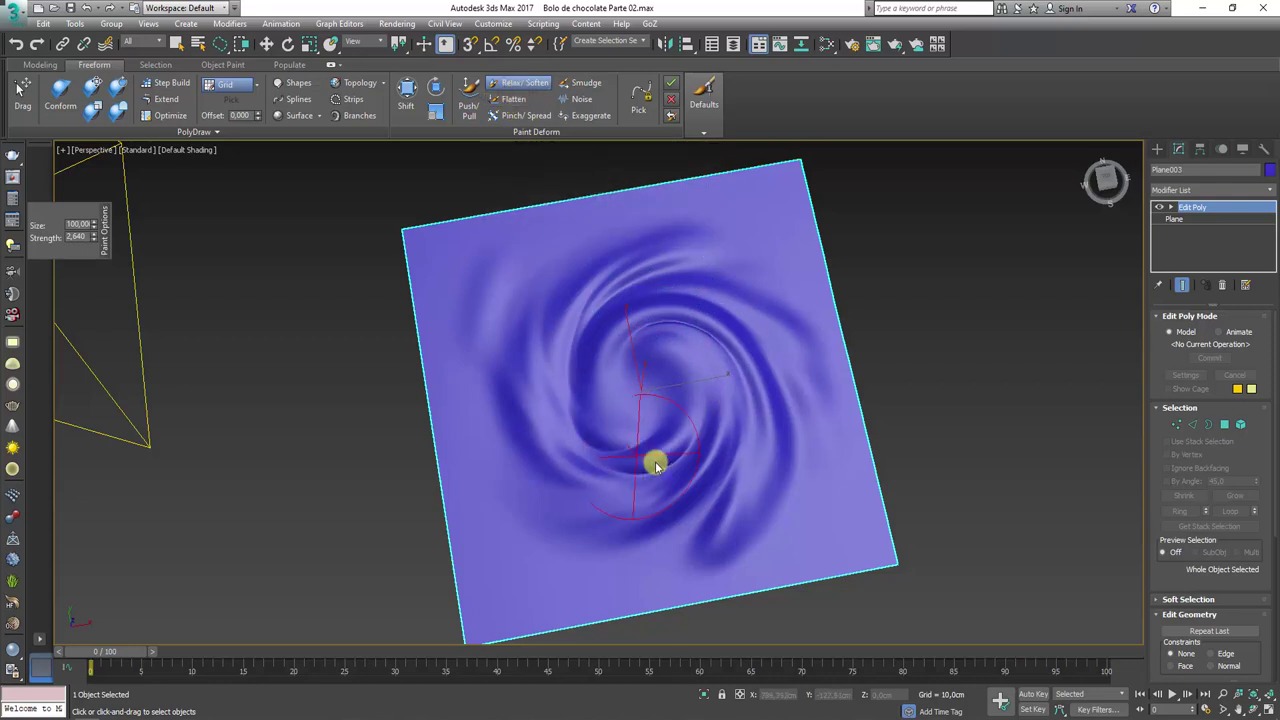
mouse_move(655, 465)
left_mouse_down()
mouse_move(663, 329)
mouse_move(677, 323)
mouse_move(749, 380)
mouse_move(800, 395)
left_mouse_up()
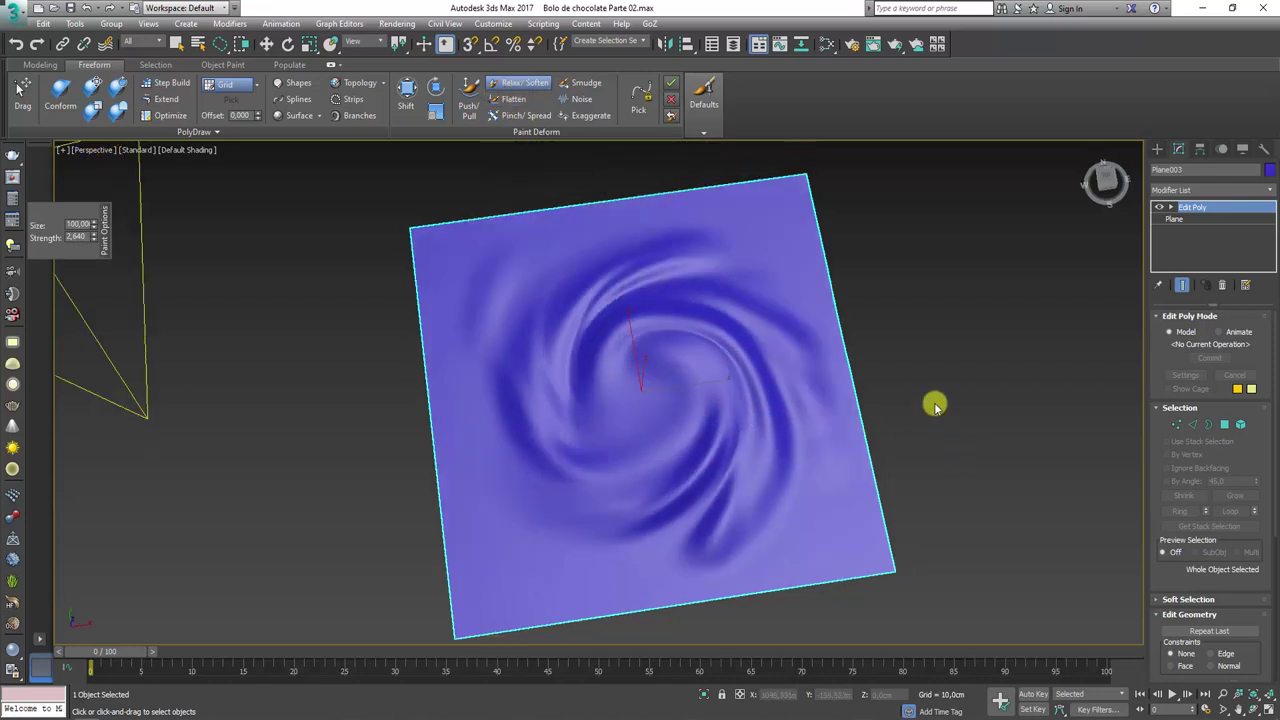
mouse_move(935, 405)
middle_mouse_down("alt")
mouse_move(980, 406)
mouse_move(800, 406)
middle_mouse_up("alt")
scroll(810, 430, "up", 4)
mouse_move(817, 460)
middle_mouse_down("alt")
mouse_move(833, 440)
mouse_move(790, 410)
middle_mouse_up("alt")
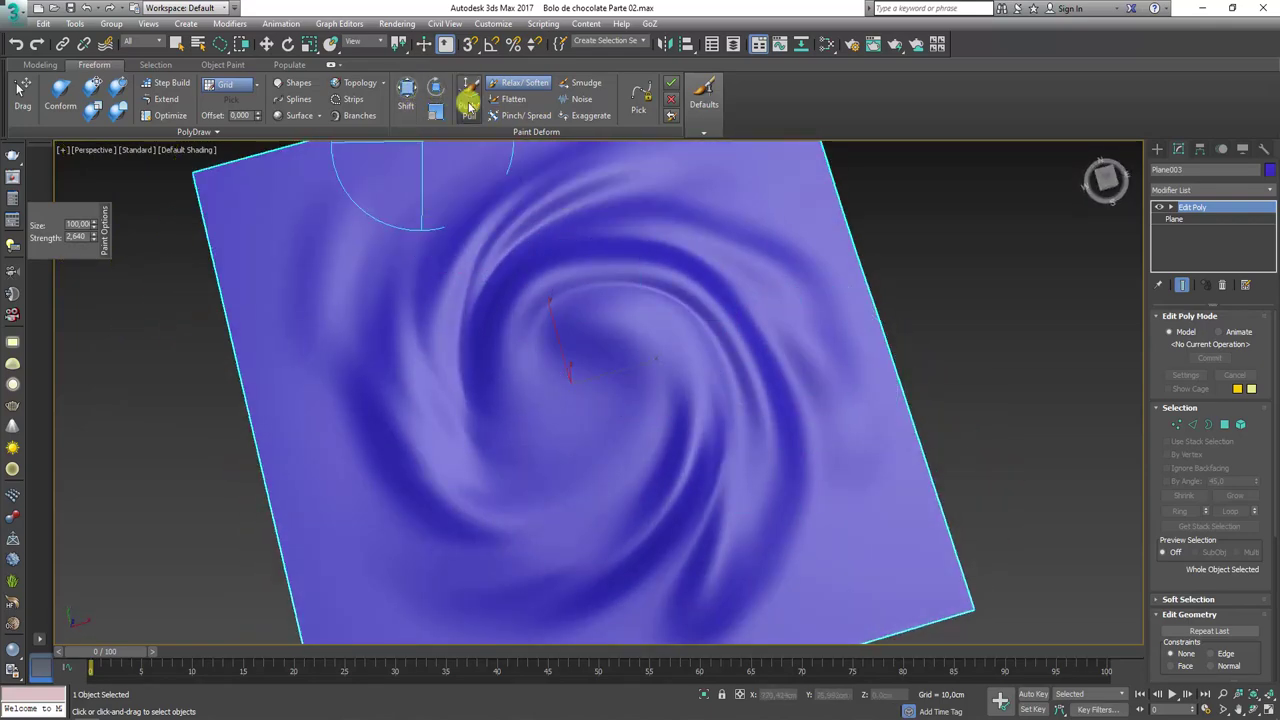
Carve a deeper swirl groove toward the upper right with Push/Pull
left_click(469, 90)
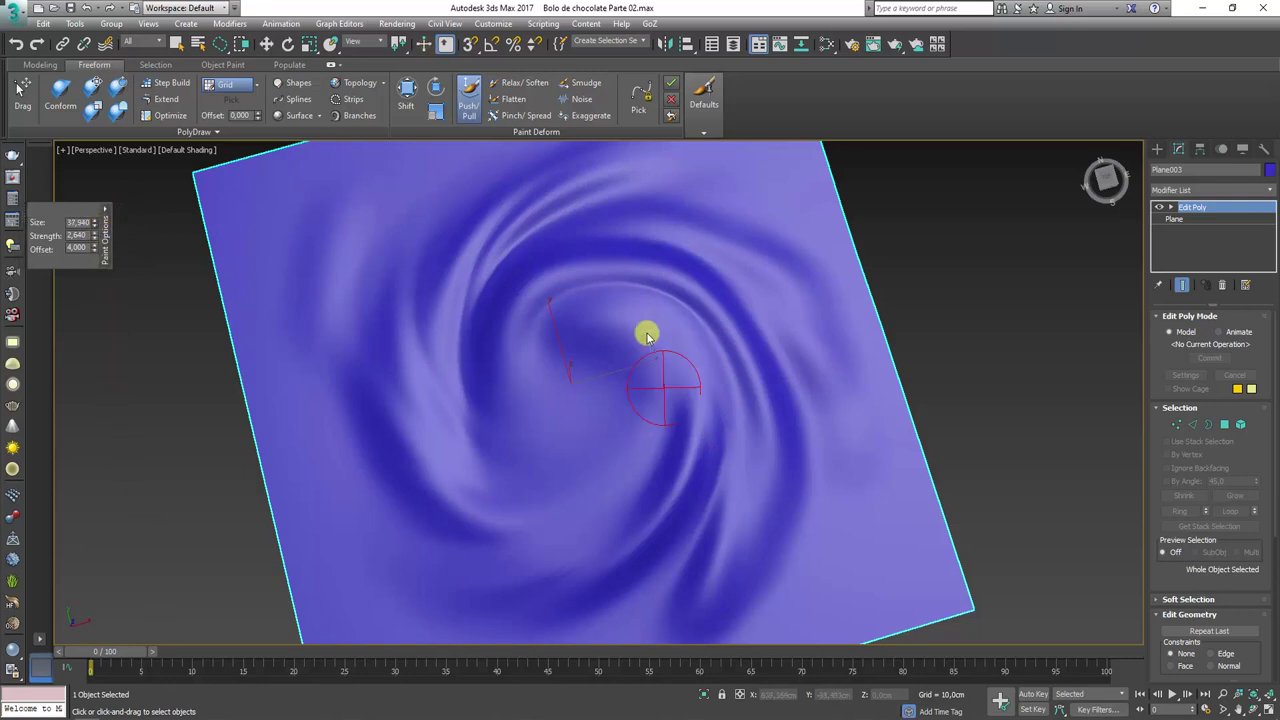
left_click_drag(490, 428, 652, 396)
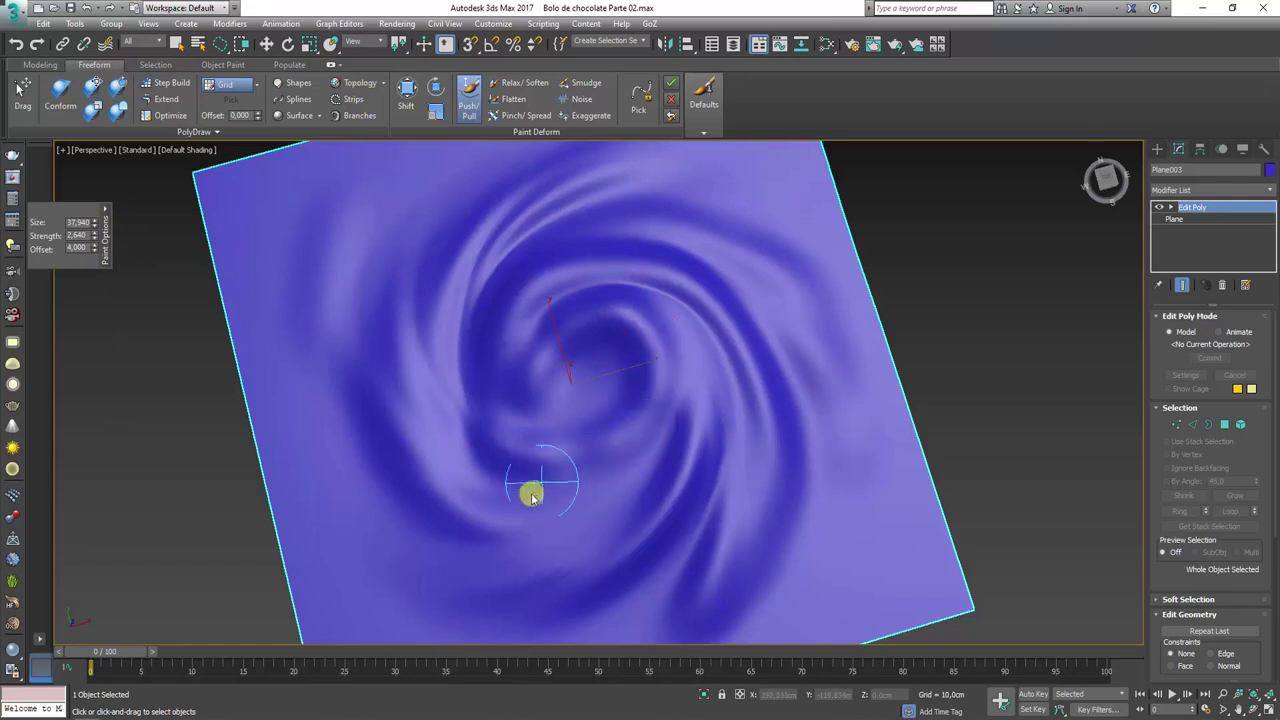
left_click_drag(557, 546, 638, 497)
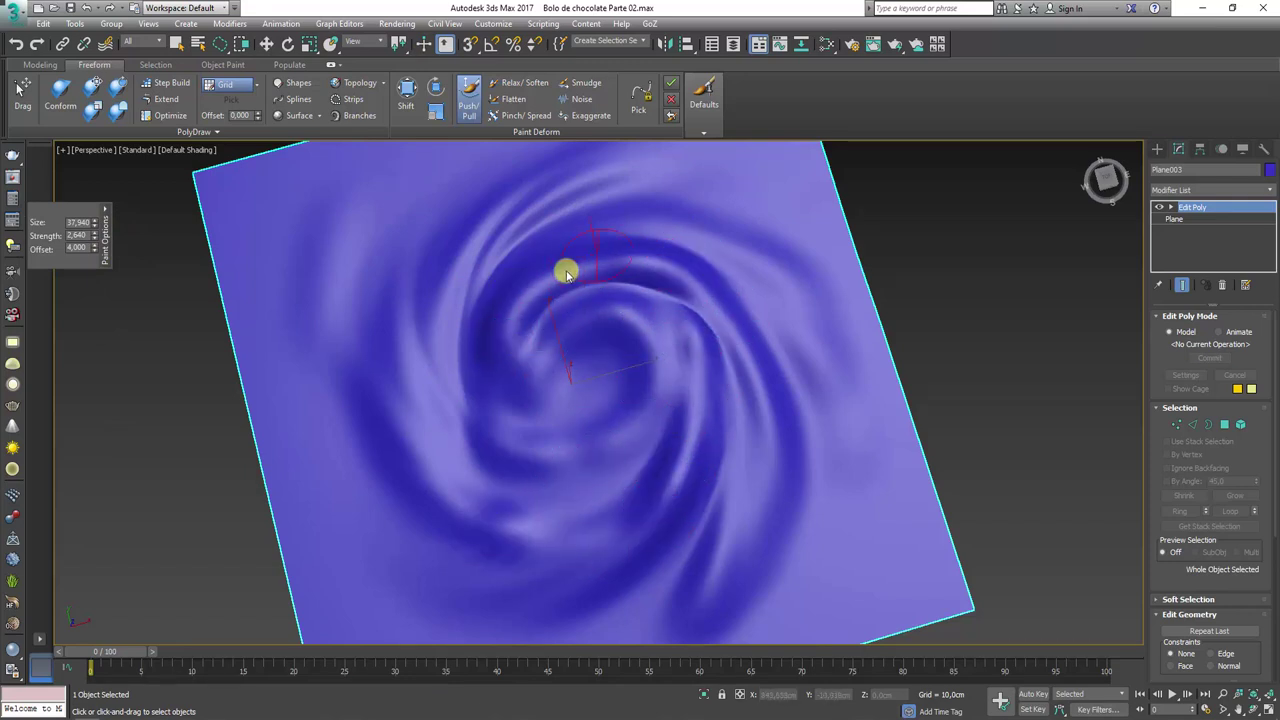
Twist the swirl further with Shift Rotate, then compare it with the chocolate-swirl reference photos
left_click(435, 90)
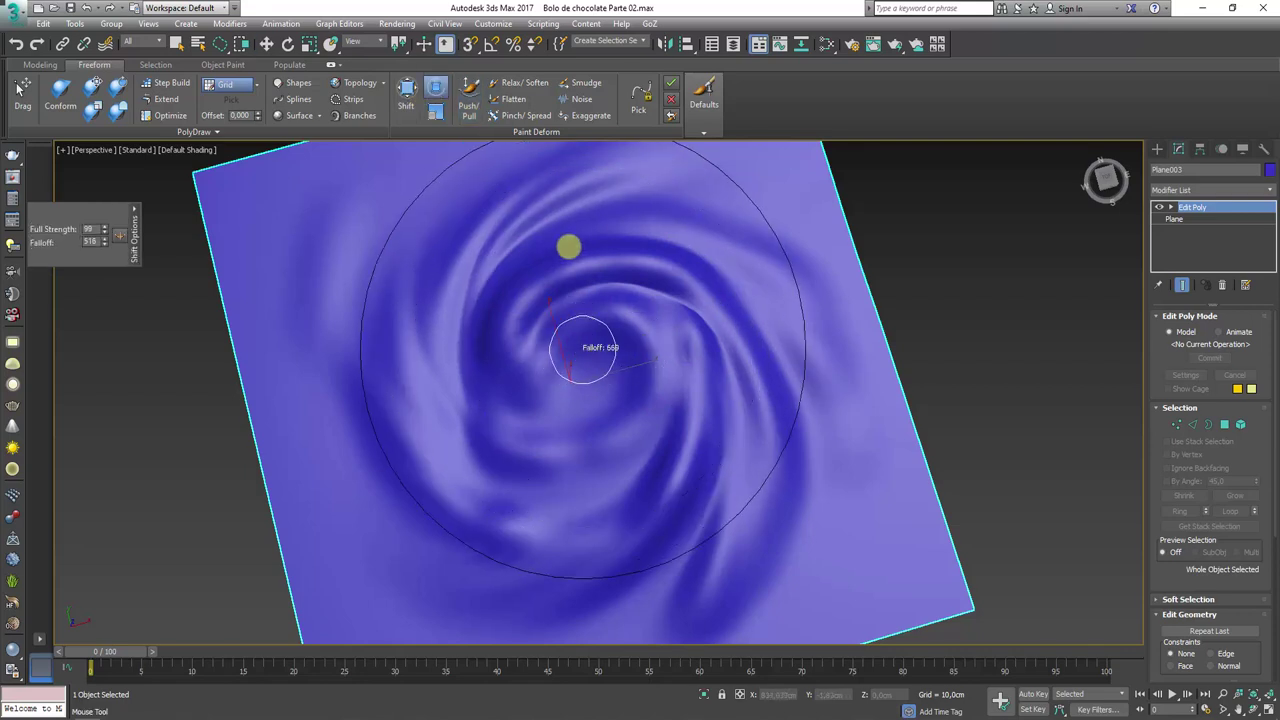
mouse_move(568, 246)
left_mouse_down()
mouse_move(583, 403)
mouse_move(573, 347)
left_mouse_up()
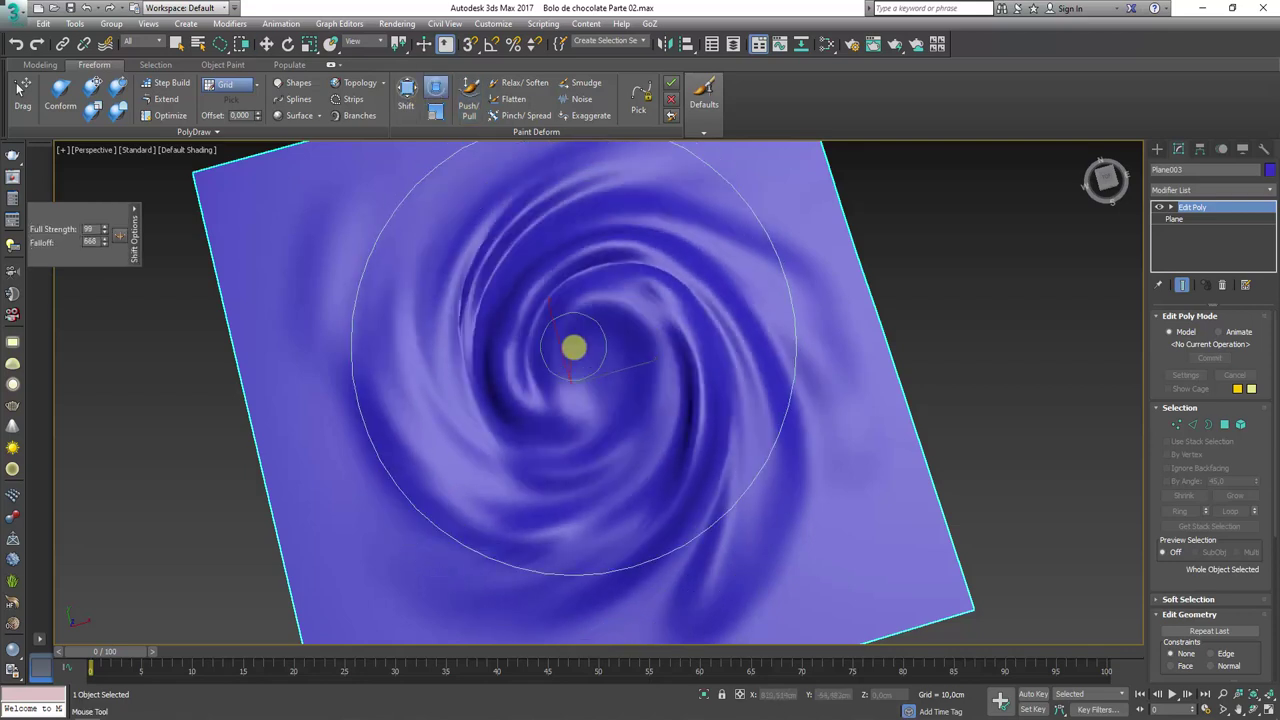
mouse_move(574, 347)
middle_mouse_down("alt")
mouse_move(980, 380)
mouse_move(1028, 306)
mouse_move(958, 357)
mouse_move(946, 329)
middle_mouse_up("alt")
scroll(737, 466, "down", 5)
middle_click_drag(737, 466, 460, 633, "alt")
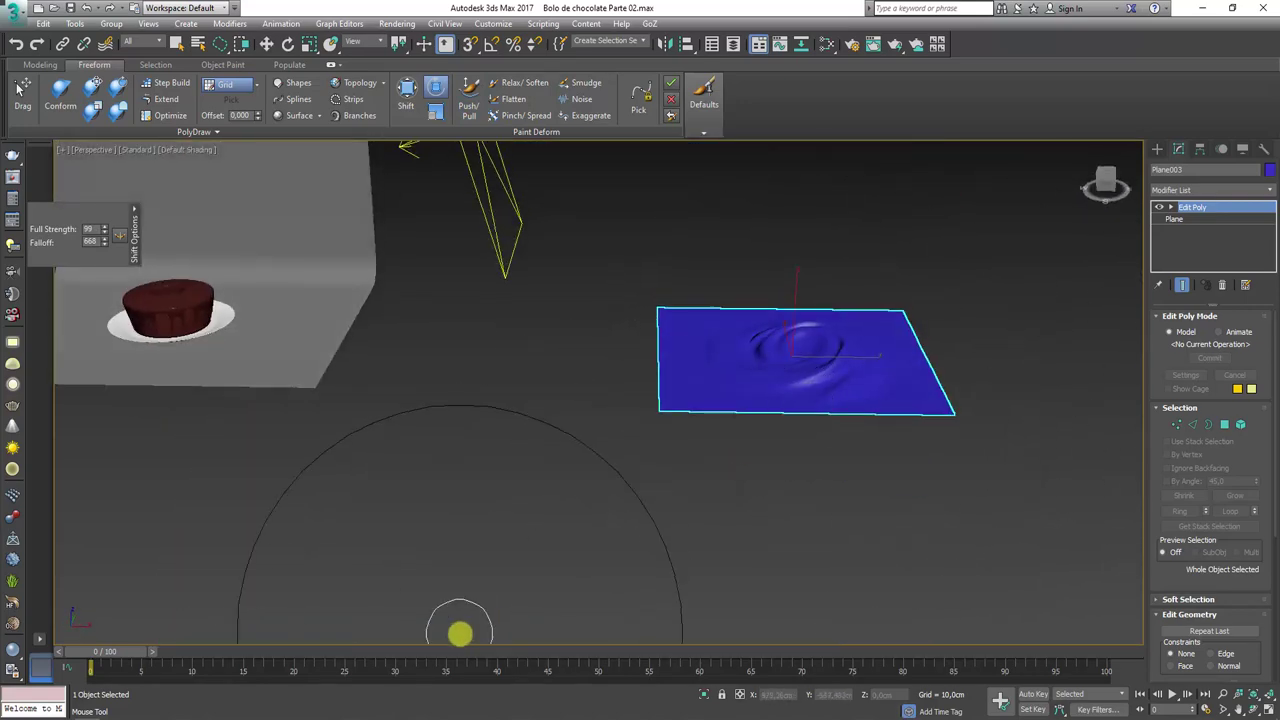
key("alt+Tab")
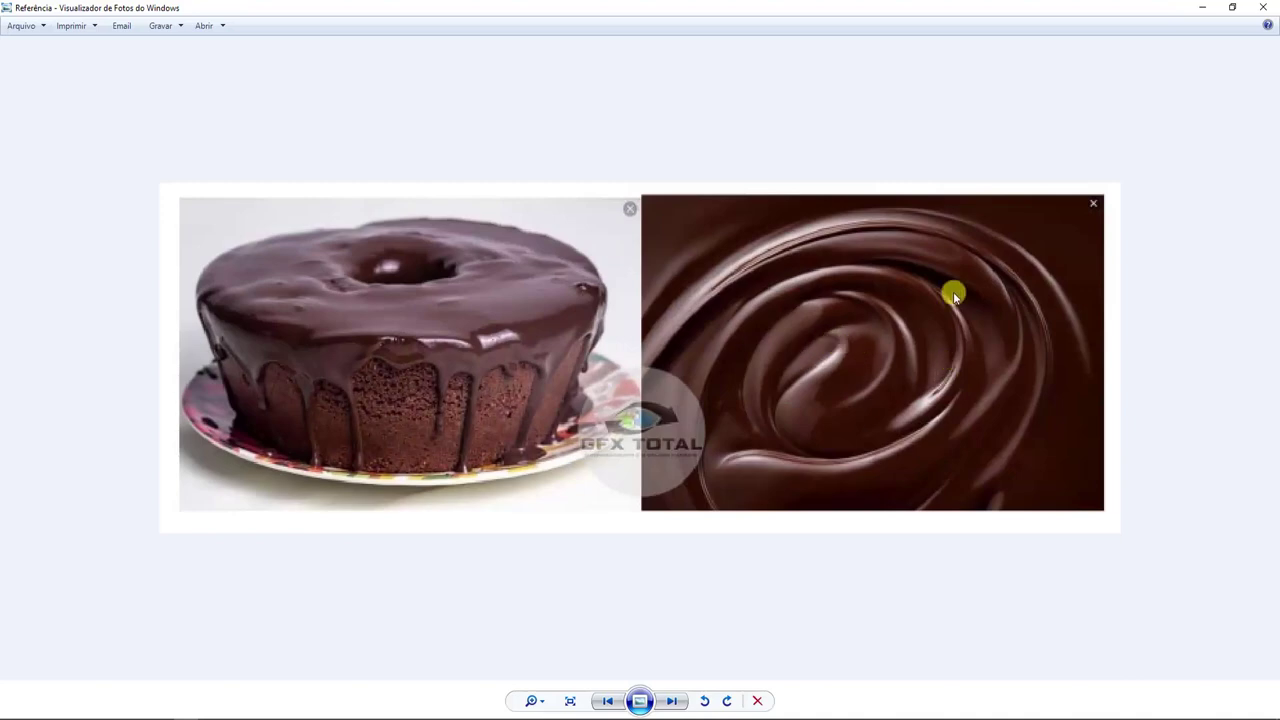
Back in 3ds Max, add a TurboSmooth modifier to the swirl plane
key("alt+Tab")
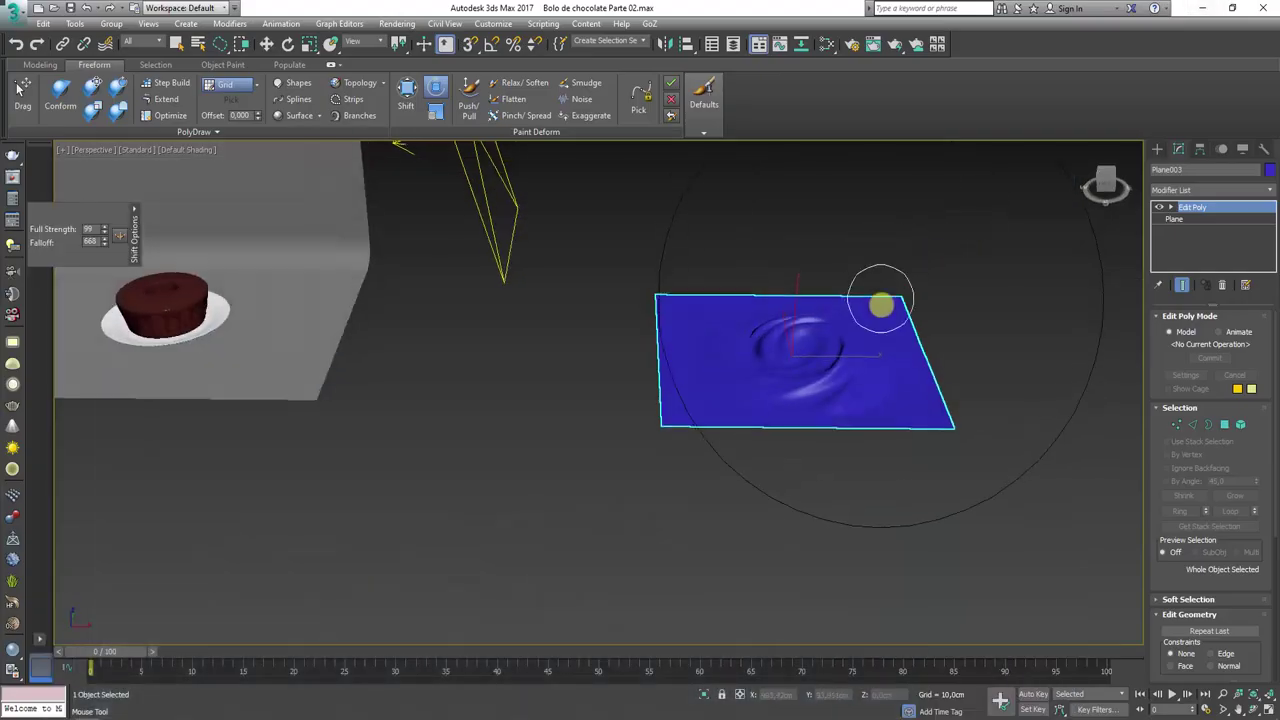
mouse_move(880, 303)
middle_mouse_down("alt")
mouse_move(837, 369)
mouse_move(995, 330)
middle_mouse_up("alt")
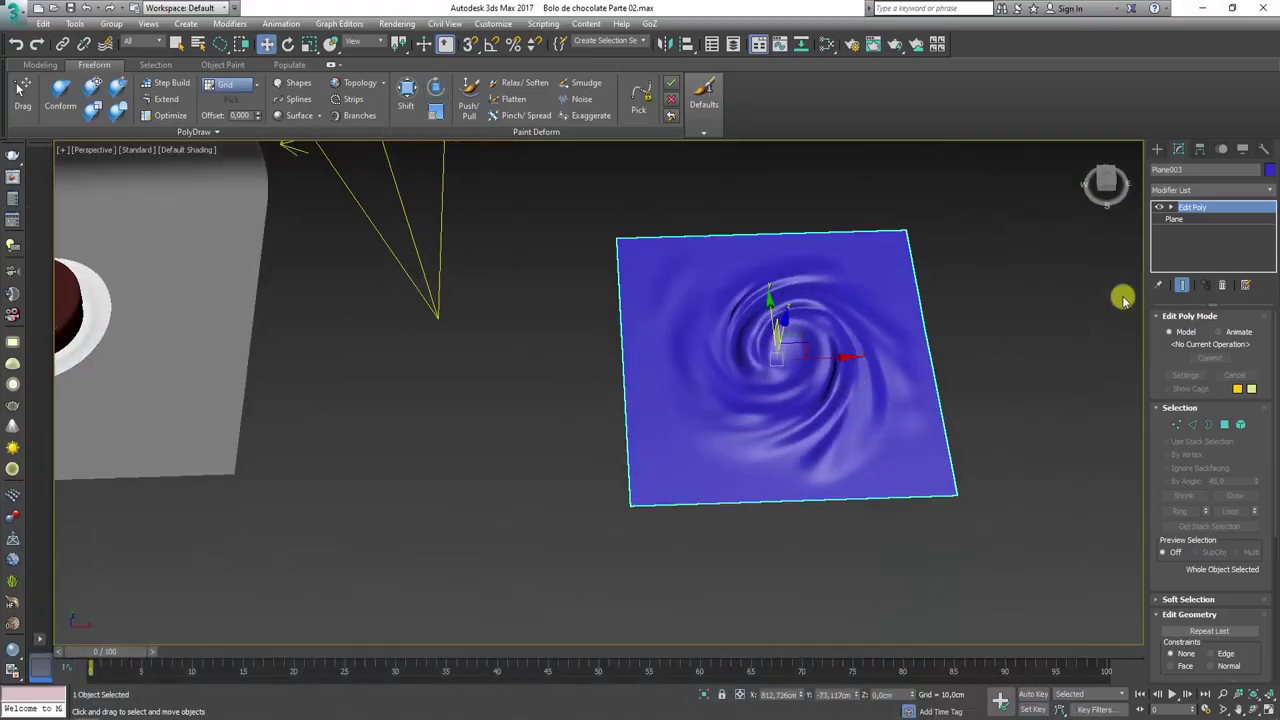
left_click(1263, 188)
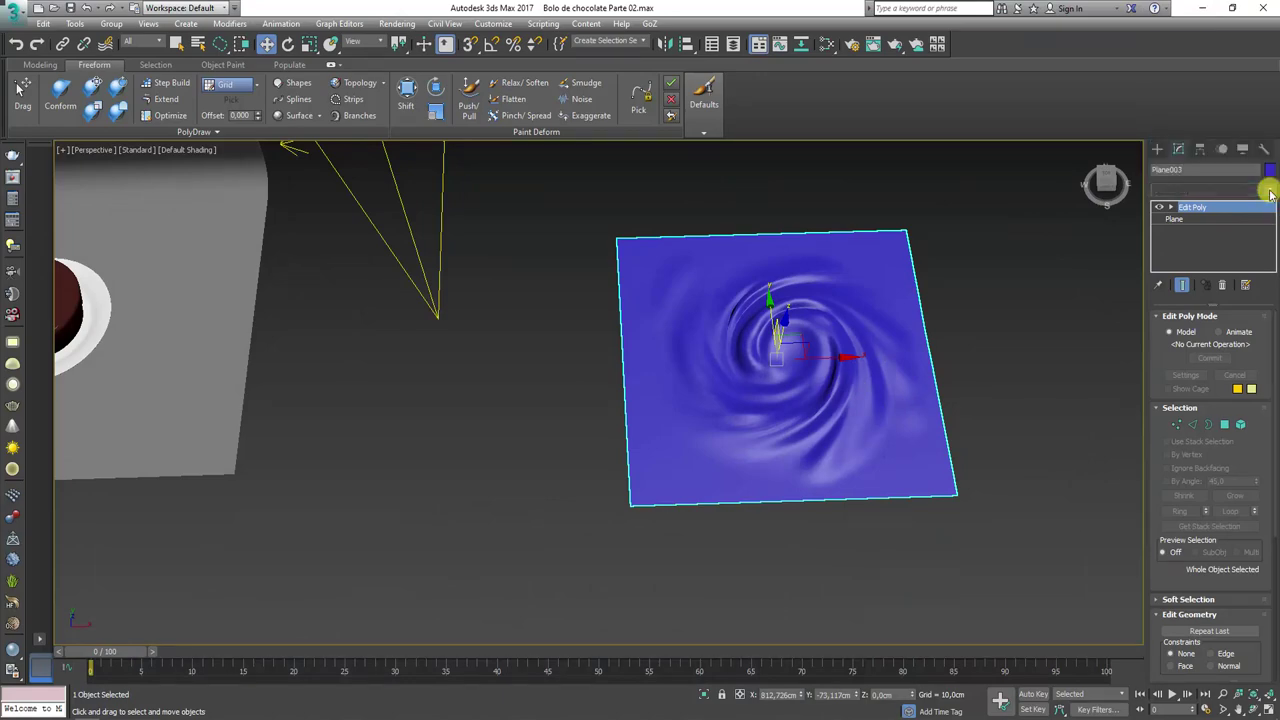
left_click_drag(1270, 260, 1260, 686)
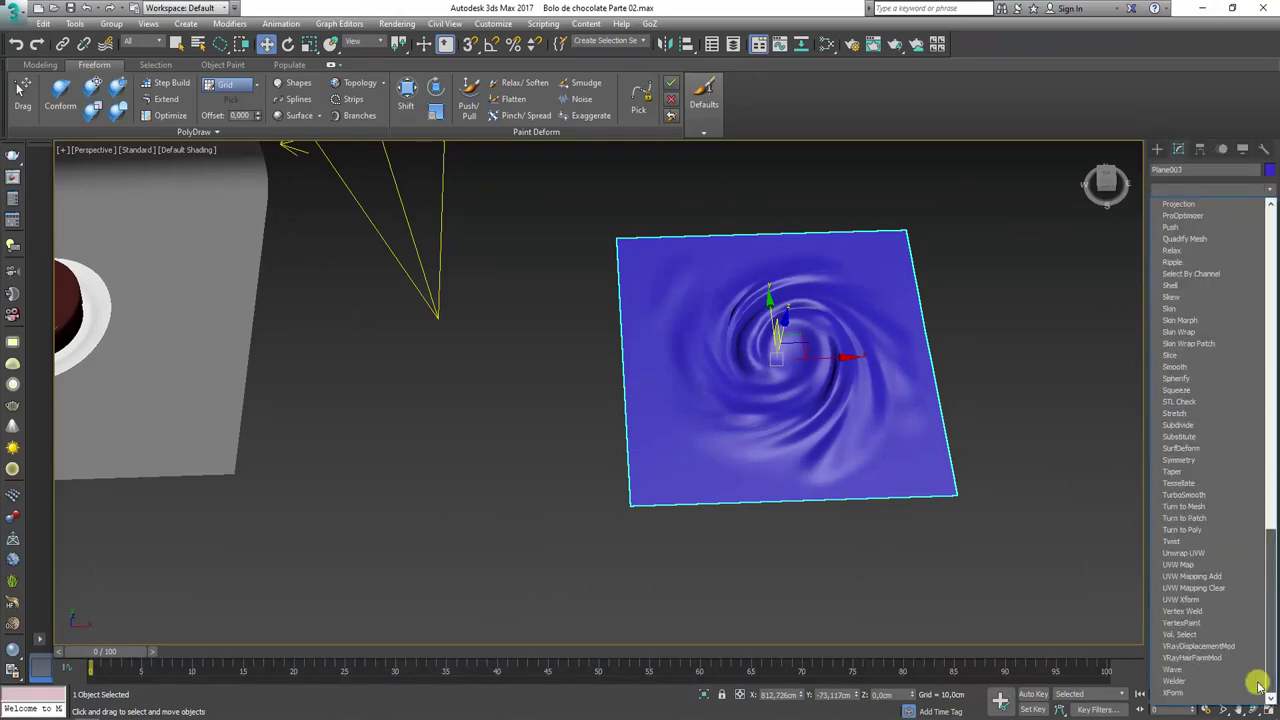
left_click(1178, 494)
Zoom and orbit the viewport until the backdrop and cake come into view
scroll(829, 366, "up", 5)
scroll(817, 457, "up", 3)
mouse_move(817, 457)
middle_mouse_down("alt")
mouse_move(790, 452)
mouse_move(851, 320)
mouse_move(774, 457)
middle_mouse_up("alt")
scroll(774, 457, "down", 5)
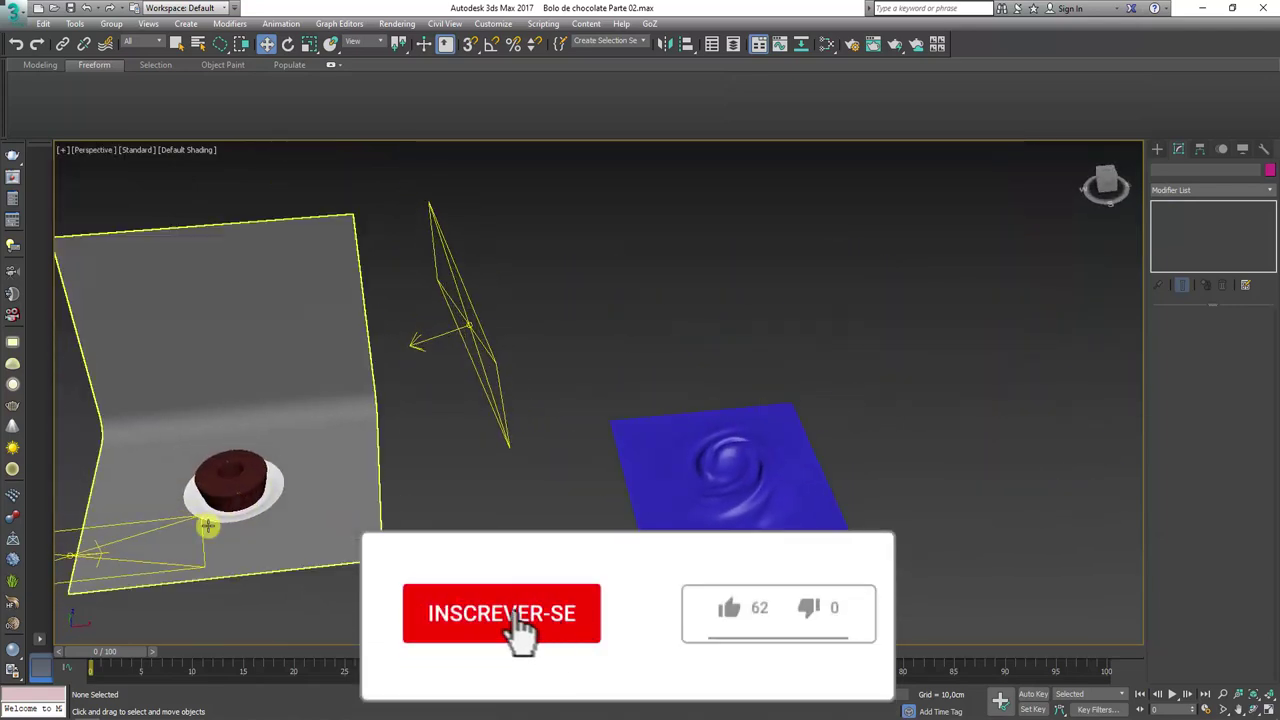
middle_click_drag(207, 526, 608, 437, "alt")
scroll(640, 400, "up", 4)
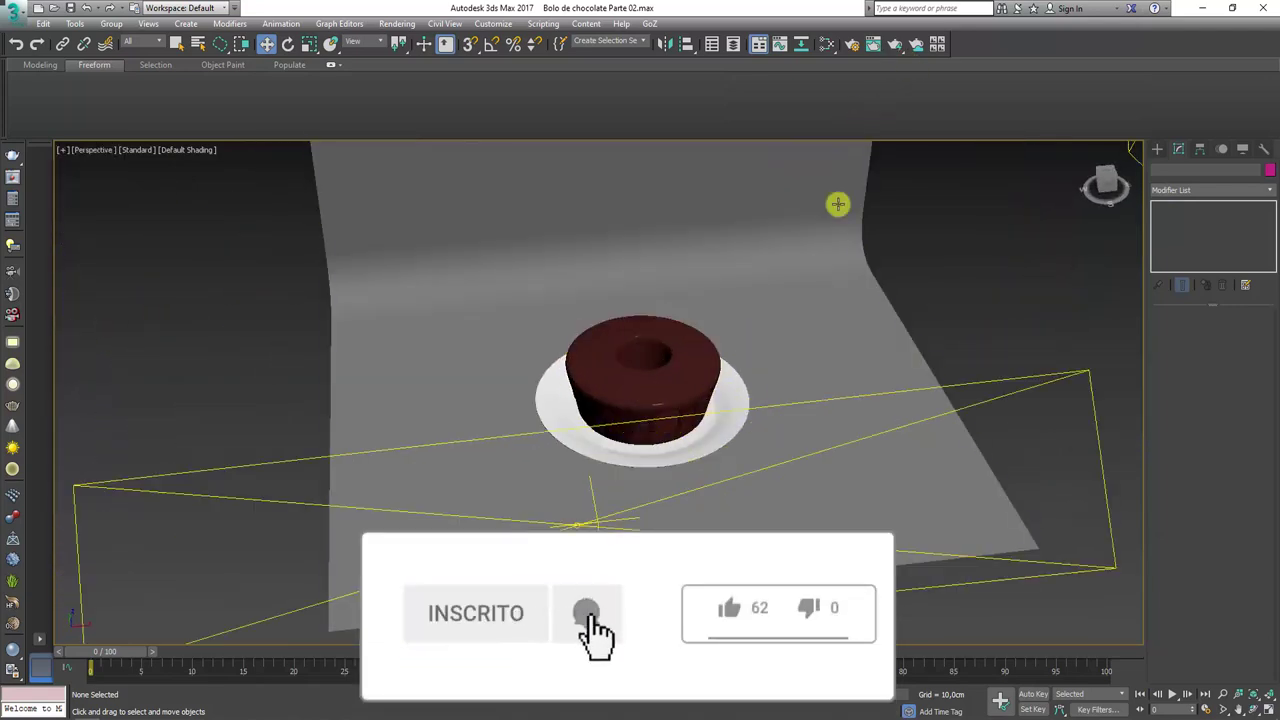
Select the drip glaze, zoom to it, enable Safe Frame, and orbit to frame the cake
left_click(645, 406)
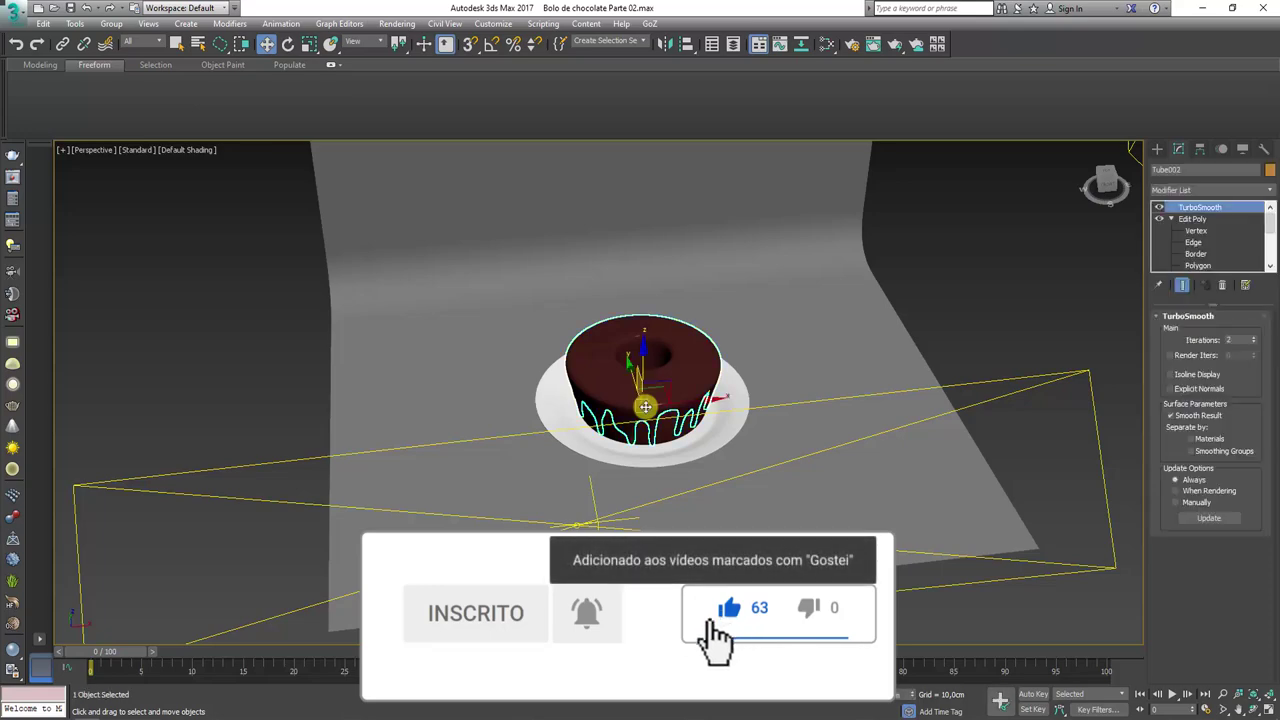
key("c")
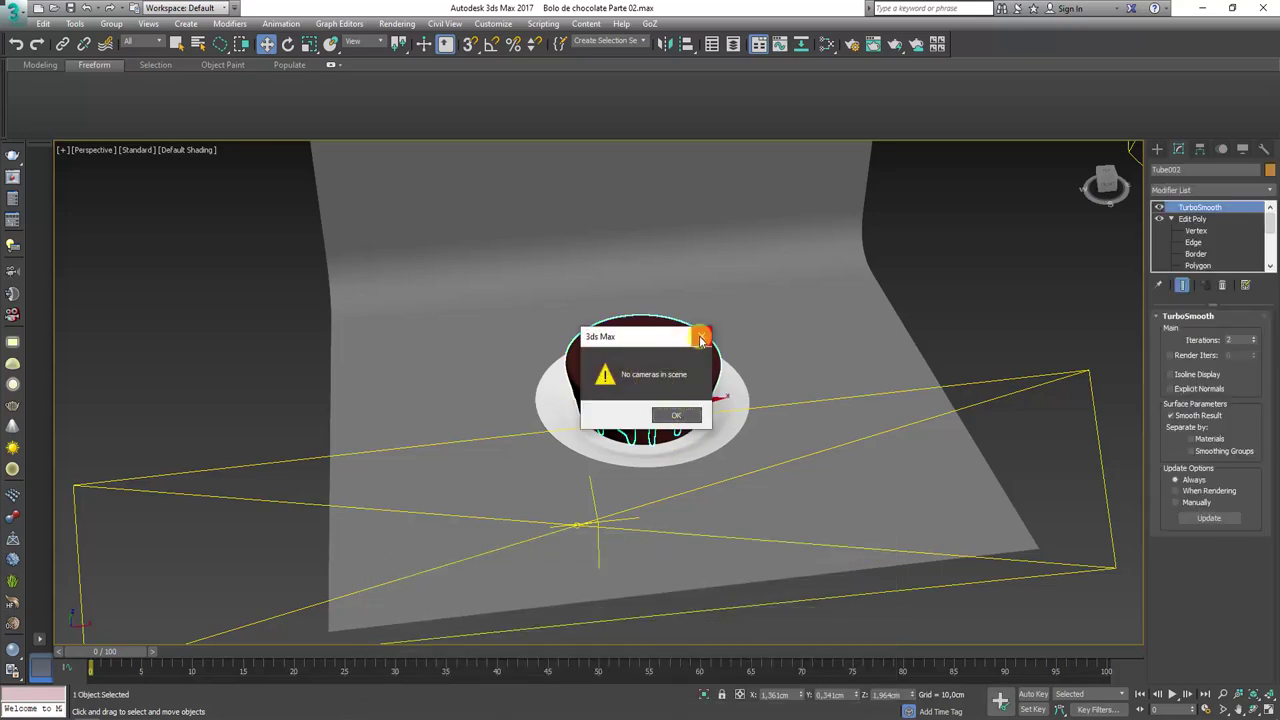
left_click(701, 337)
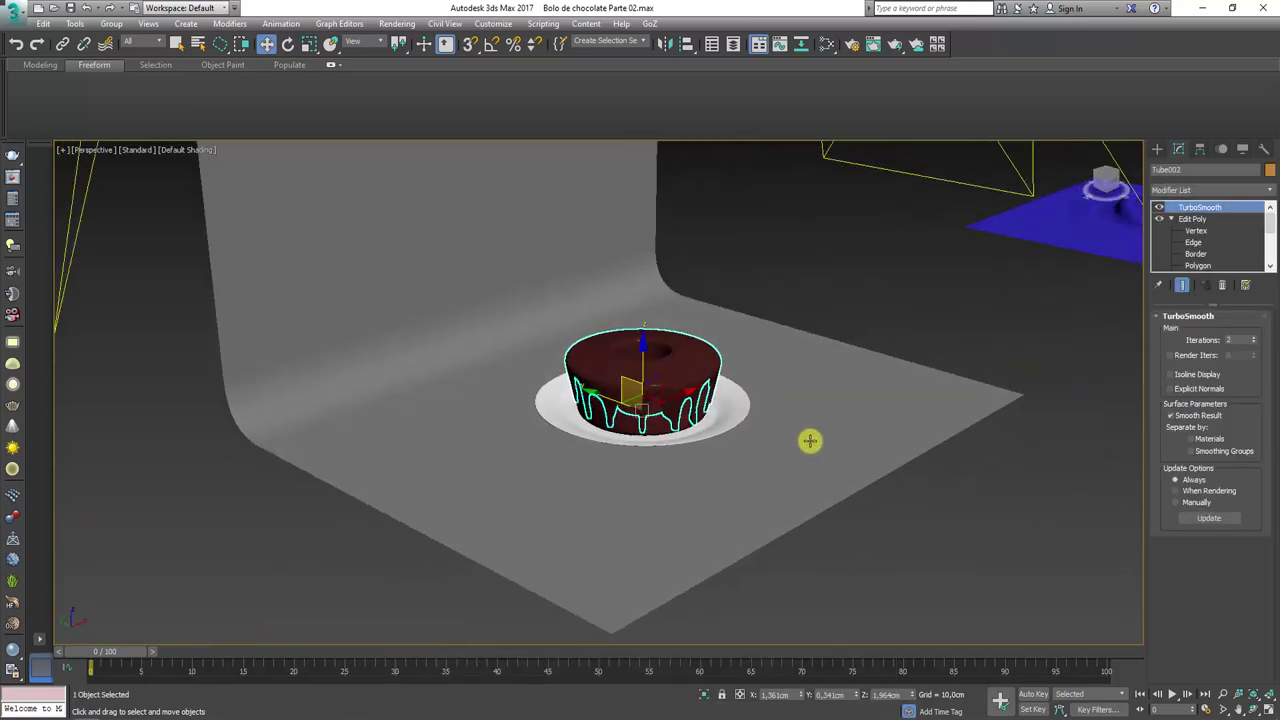
mouse_move(767, 459)
middle_mouse_down("alt")
mouse_move(808, 440)
mouse_move(822, 393)
middle_mouse_up("alt")
key("z")
scroll(768, 403, "down", 3)
key("shift+f")
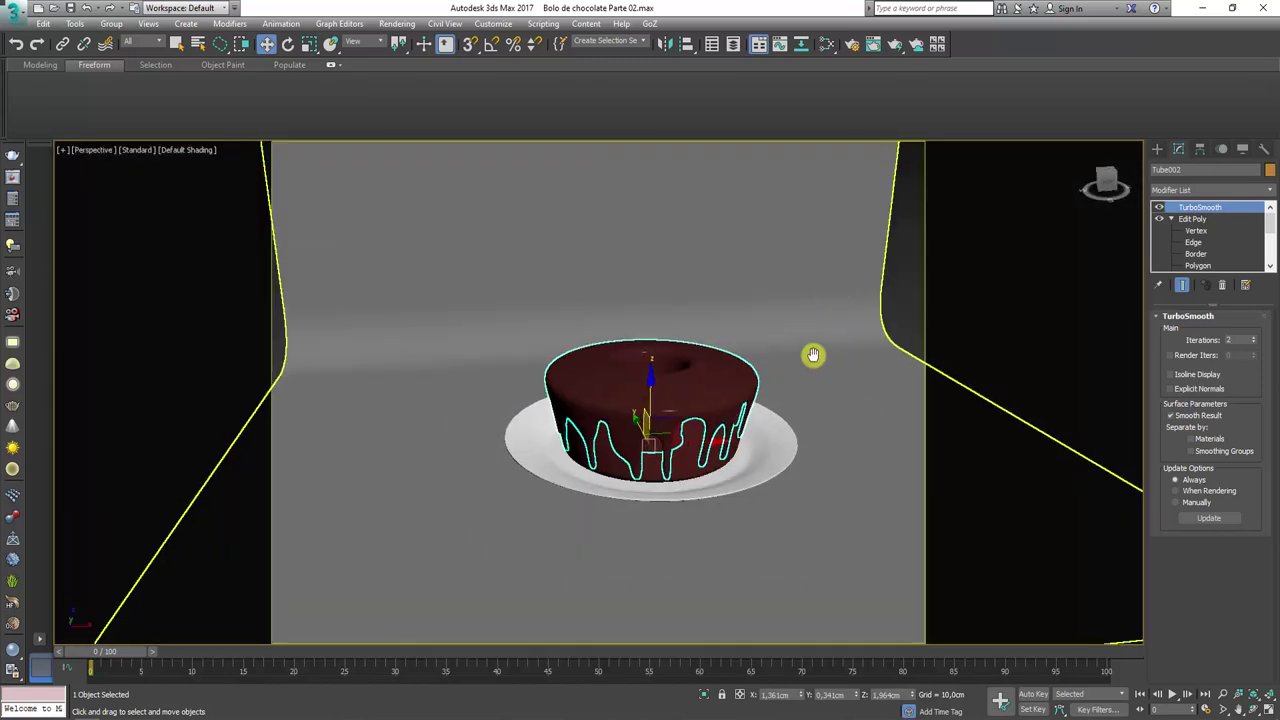
scroll(814, 354, "up", 3)
mouse_move(829, 408)
middle_mouse_down("alt")
mouse_move(766, 434)
mouse_move(796, 430)
middle_mouse_up("alt")
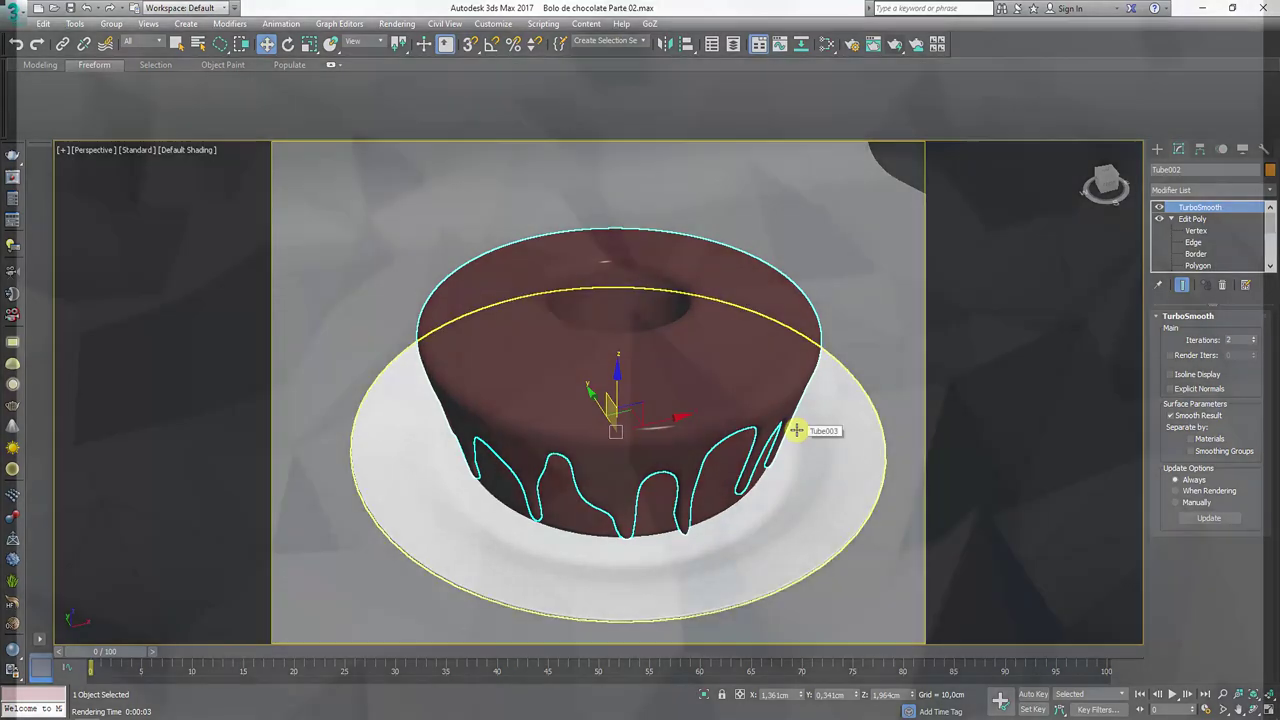